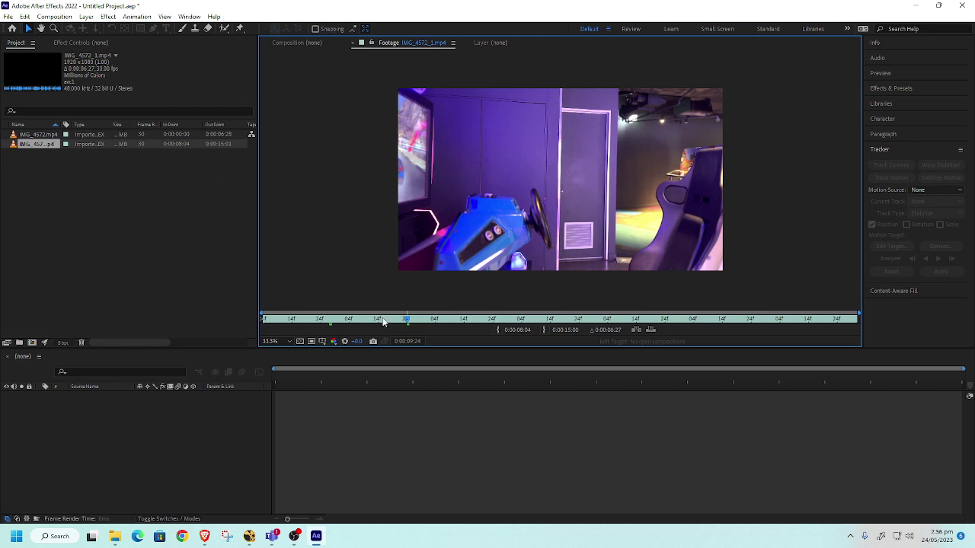
Preview the IMG_4572_1.mp4 footage and create a new composition from IMG_4572.mp4
key("space")
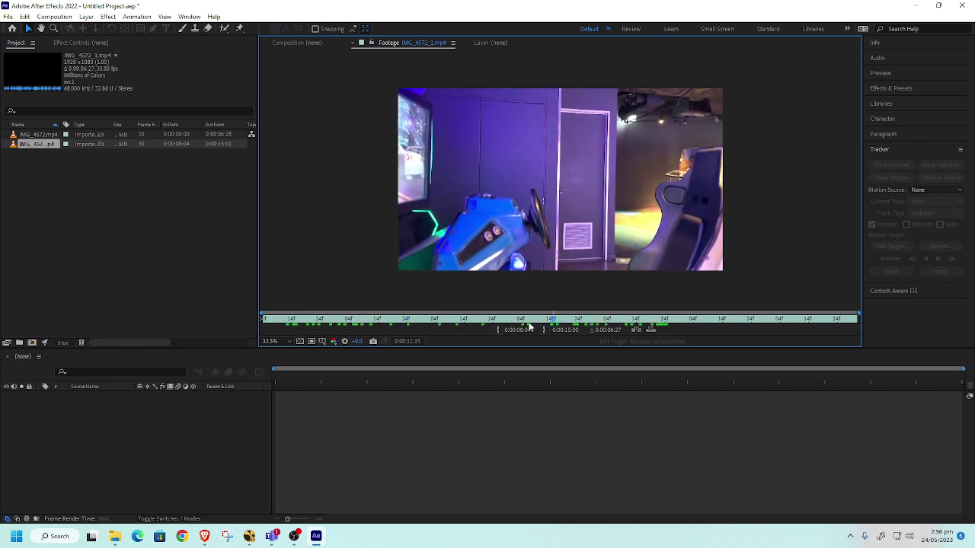
key("space")
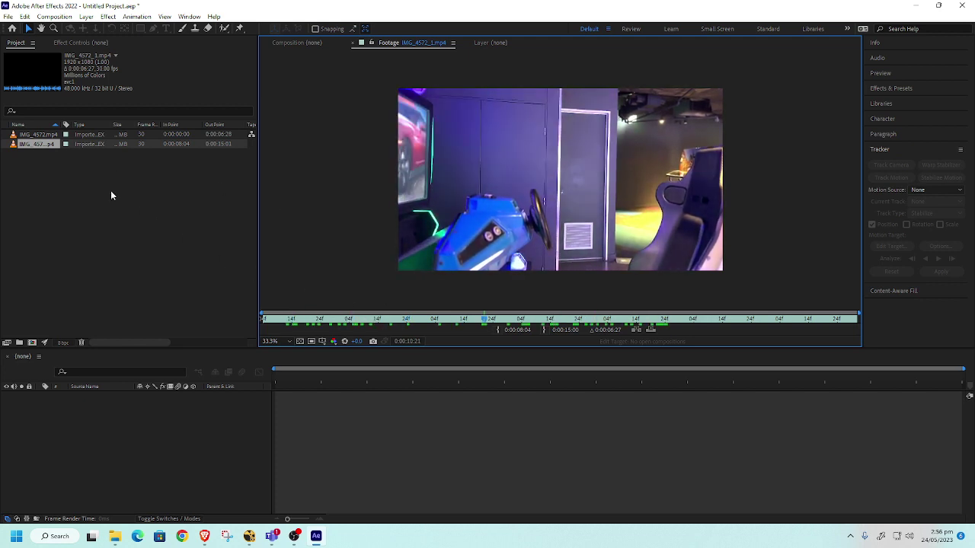
left_click(41, 135)
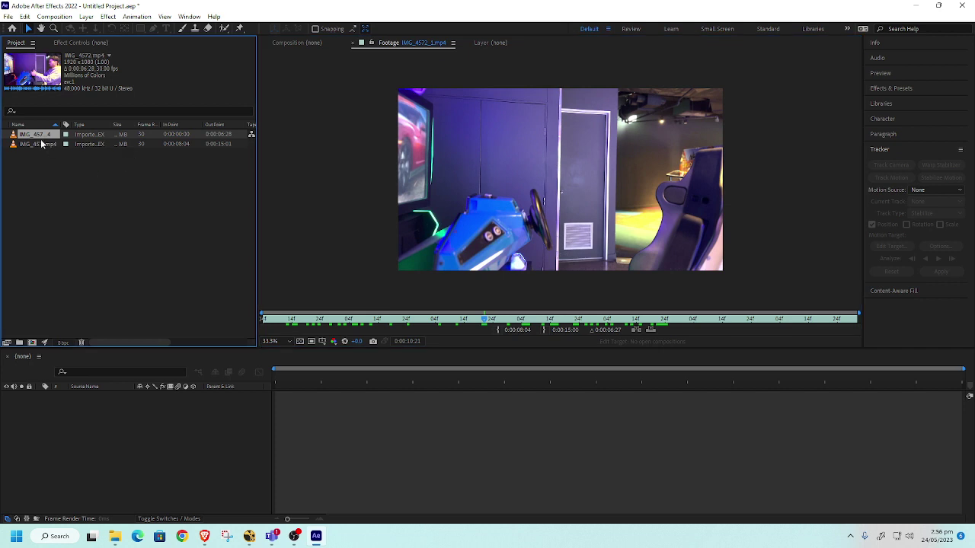
left_click_drag(43, 135, 32, 342)
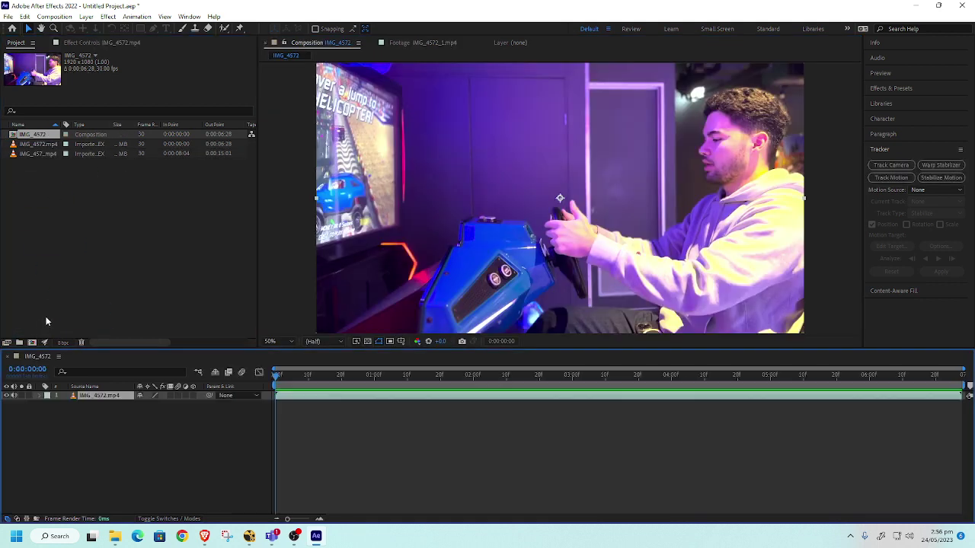
Rename the new composition as comp shot x
left_click(32, 162)
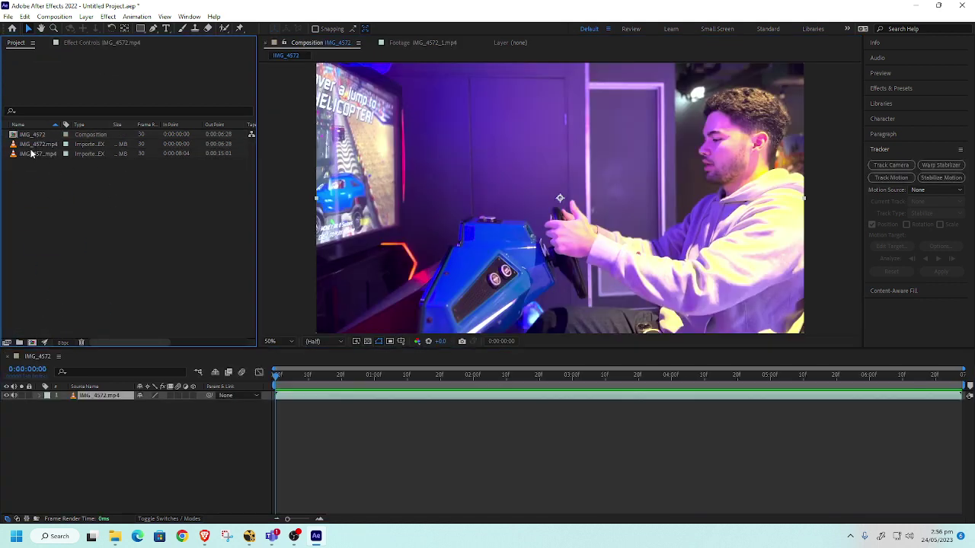
left_click(33, 135)
key("Return")
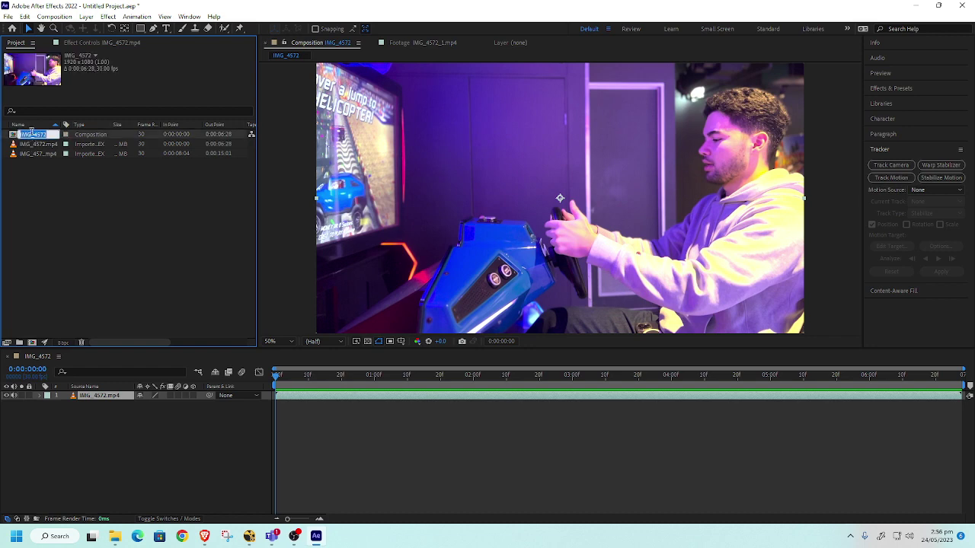
type("comp shot x")
key("Return")
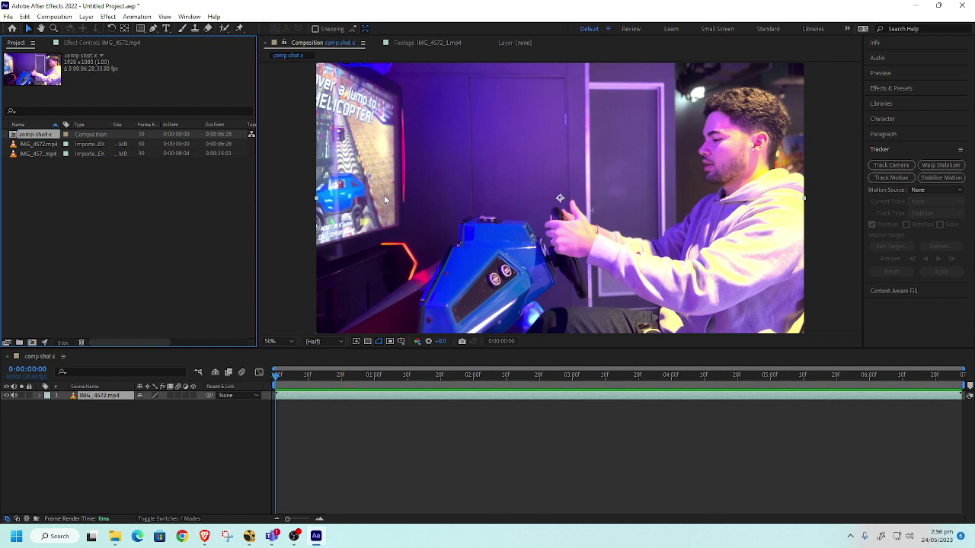
Activate the Roto Brush tool and open the IMG_4572.mp4 layer in a maximized layer view
left_click_drag(475, 198, 430, 183)
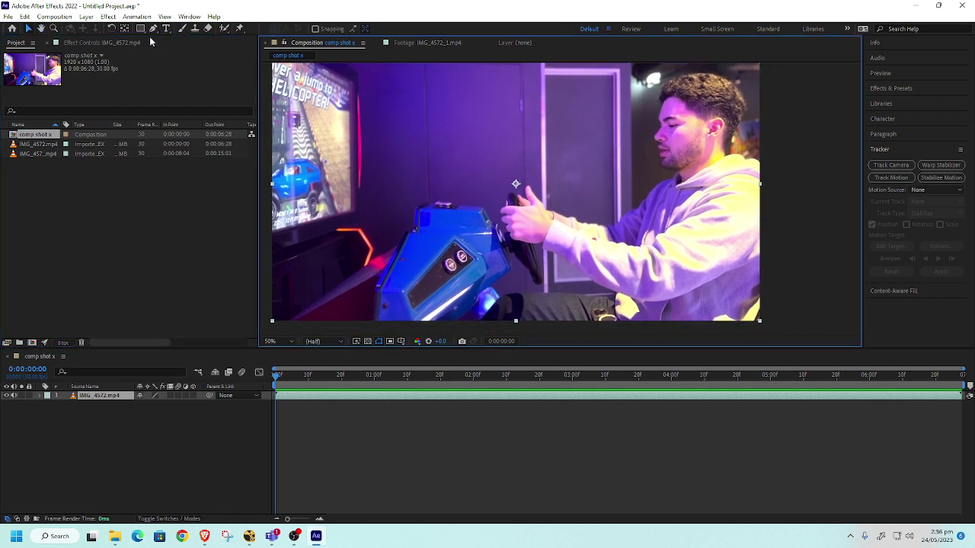
left_click(224, 28)
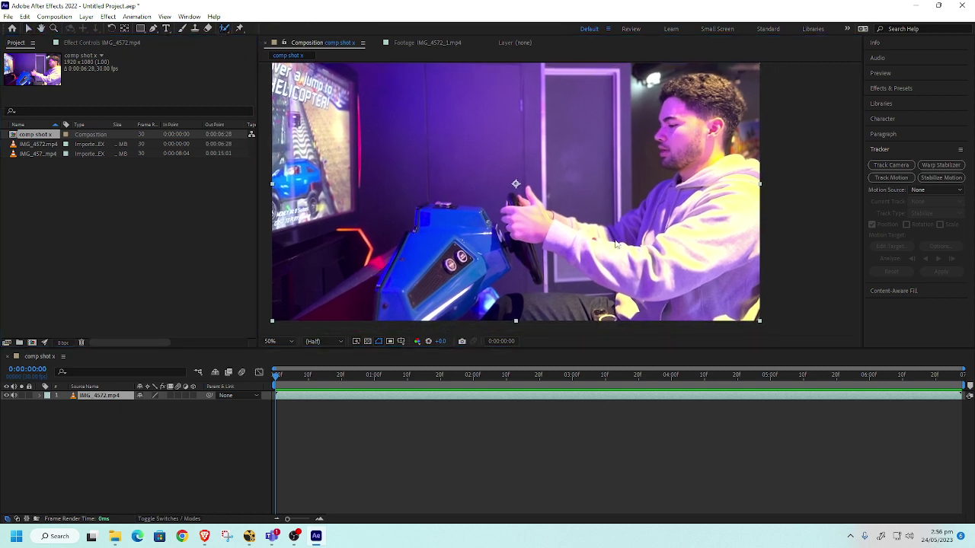
double_click(629, 259)
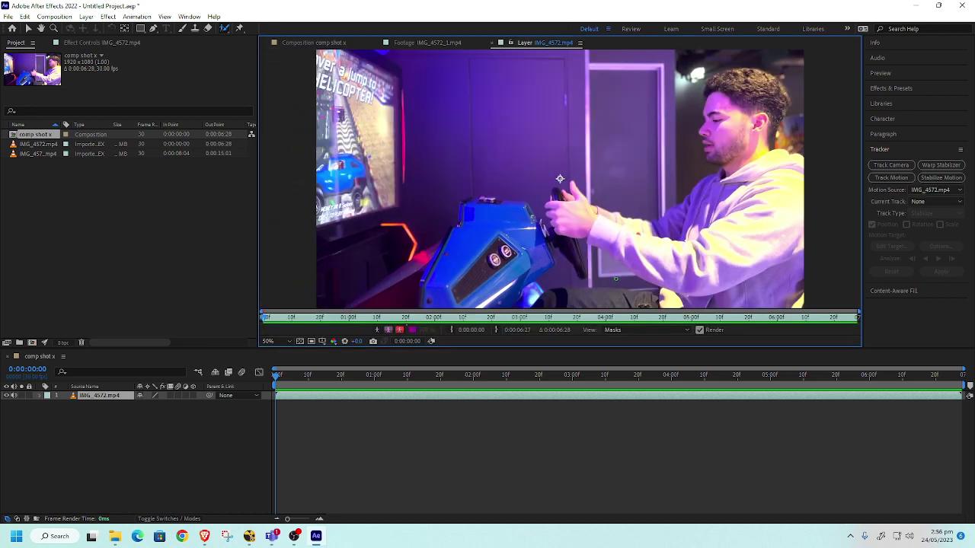
key("grave")
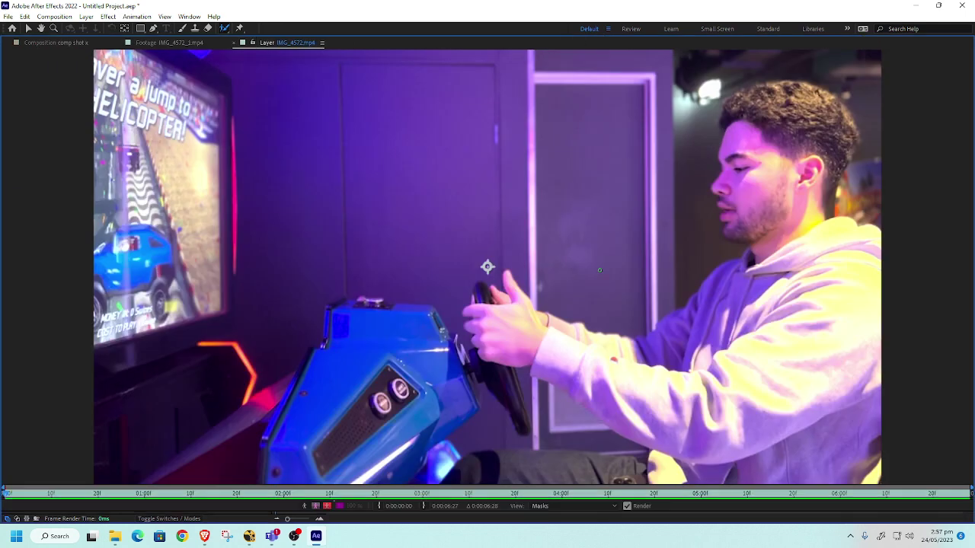
Try to outline the man, his hands and the steering wheel with Roto Brush foreground strokes on the first frame
mouse_move(325, 396)
left_mouse_down()
mouse_move(383, 375)
mouse_move(456, 377)
mouse_move(450, 361)
mouse_move(359, 311)
left_mouse_up()
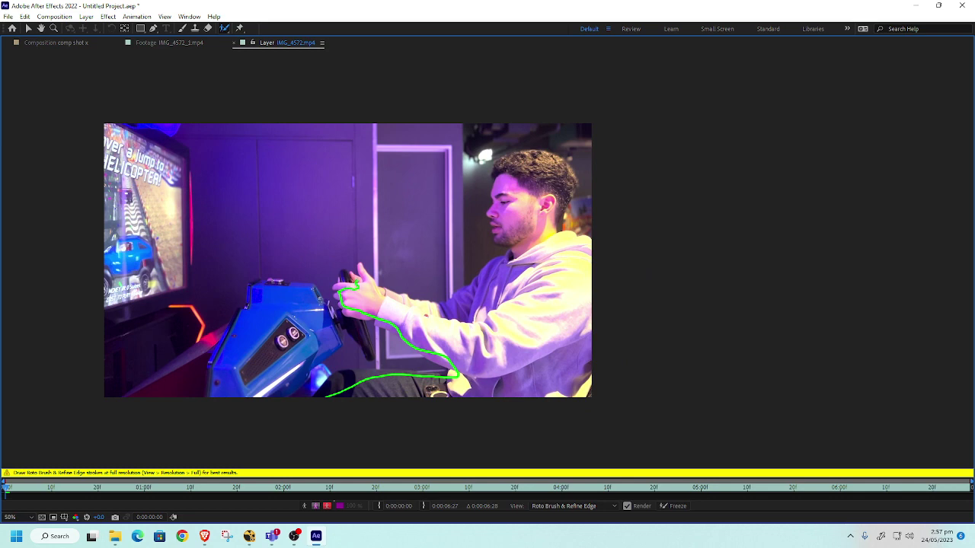
left_click_drag(356, 283, 353, 300)
mouse_move(355, 305)
left_mouse_down()
mouse_move(345, 279)
mouse_move(361, 273)
mouse_move(403, 303)
mouse_move(464, 308)
mouse_move(510, 249)
left_mouse_up()
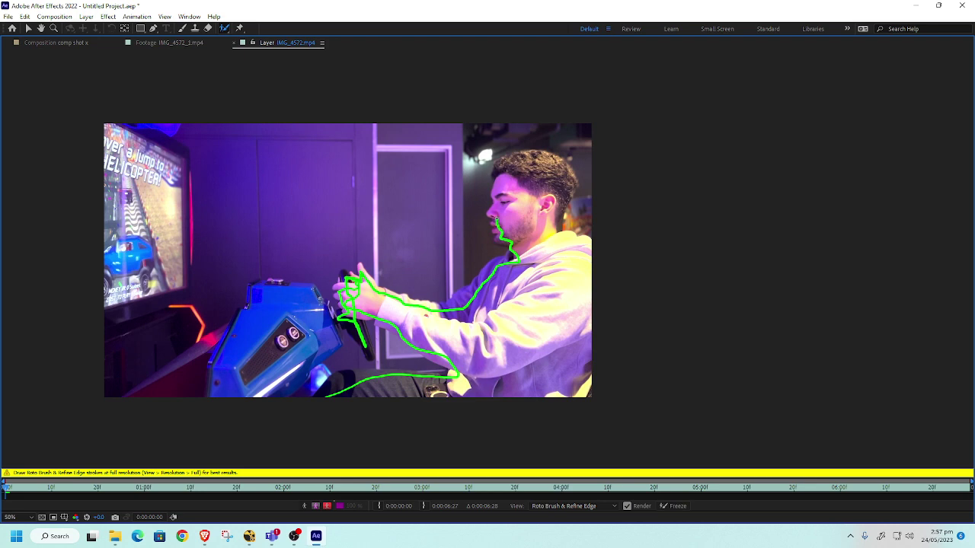
mouse_move(496, 199)
left_mouse_down()
mouse_move(496, 170)
mouse_move(541, 161)
mouse_move(517, 157)
mouse_move(560, 164)
mouse_move(567, 184)
mouse_move(552, 222)
mouse_move(588, 244)
left_mouse_up()
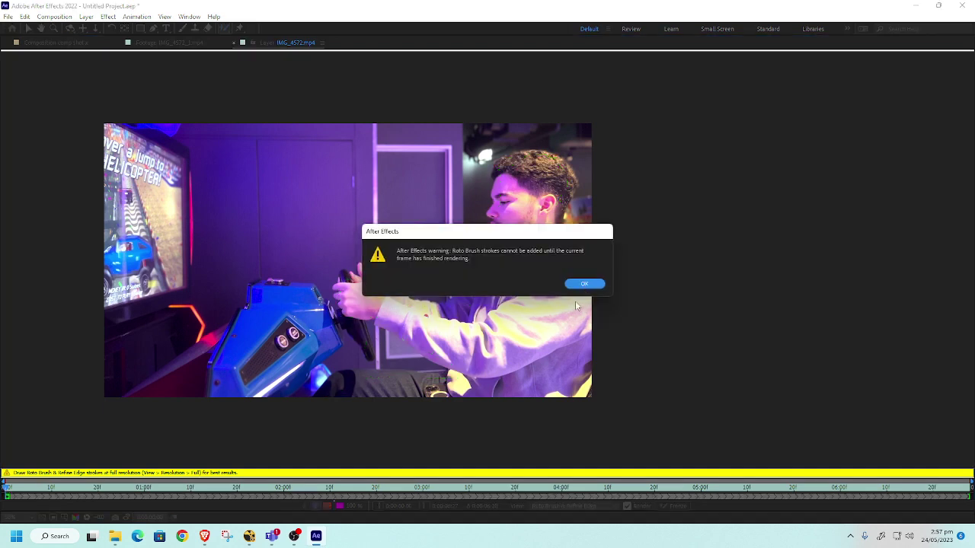
left_click(584, 284)
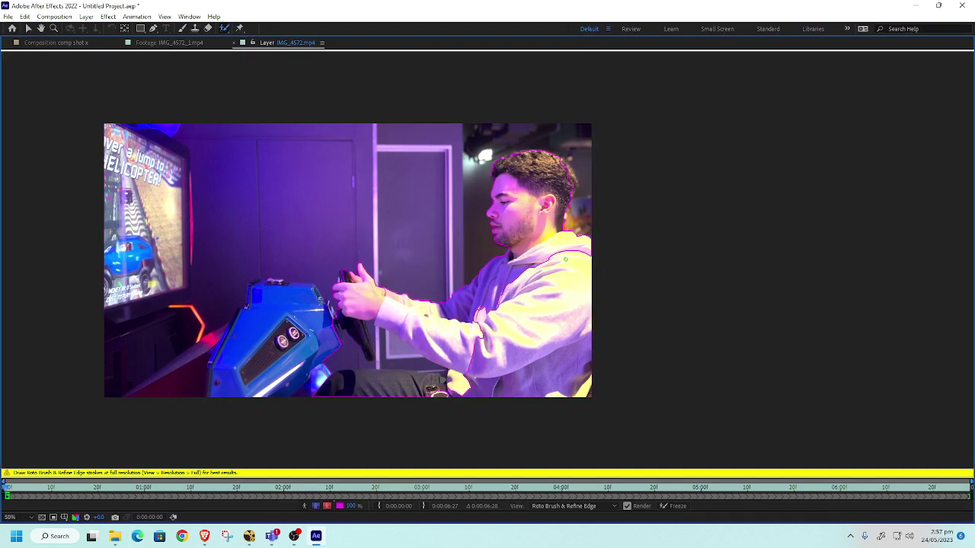
mouse_move(585, 256)
left_mouse_down()
mouse_move(508, 297)
mouse_move(506, 335)
left_mouse_up()
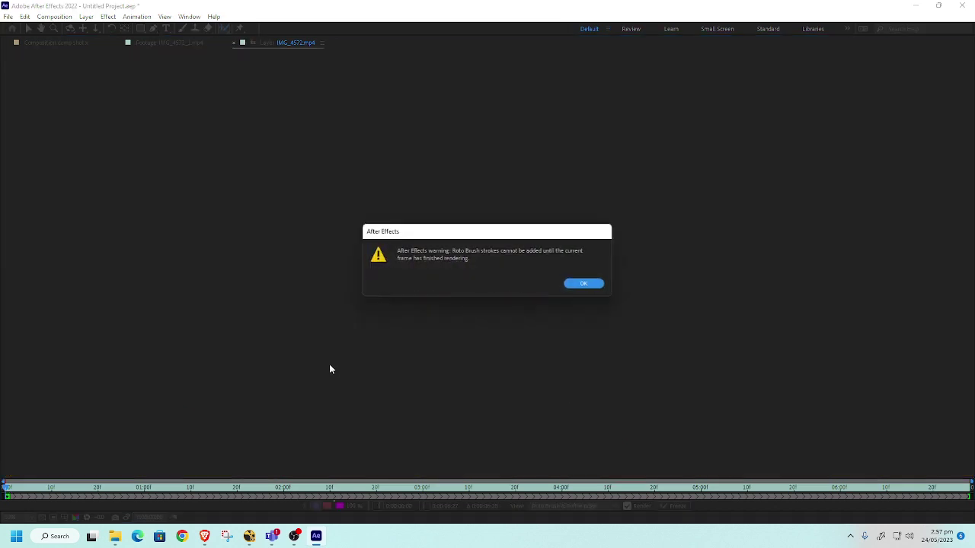
left_click(573, 283)
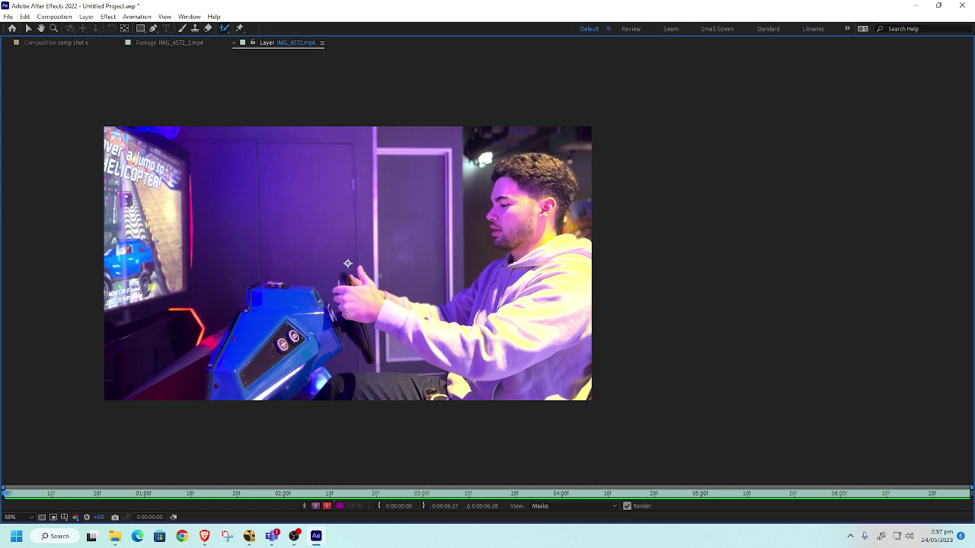
Paint a Roto Brush foreground stroke over the man and his hands on the first frame, and restore the normal workspace layout
left_click_drag(347, 263, 465, 274)
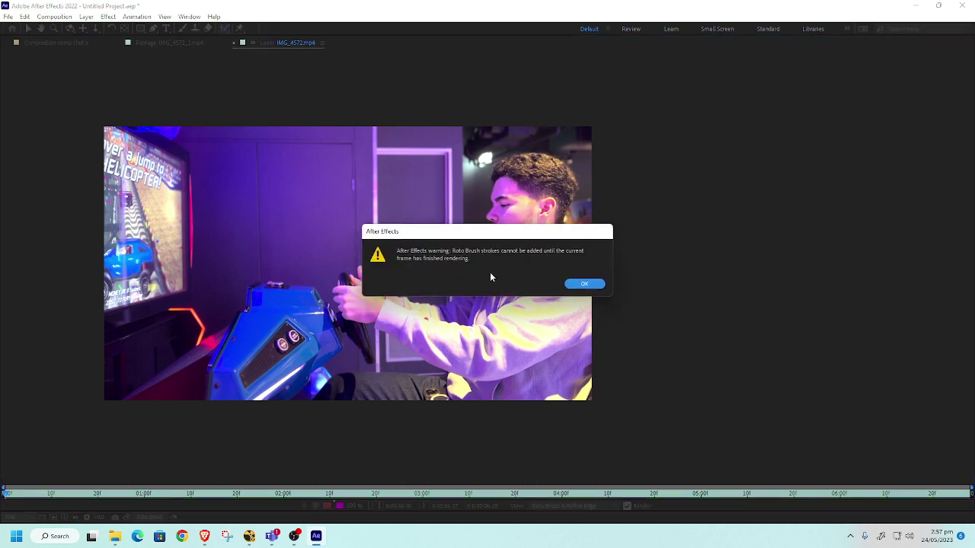
left_click(584, 284)
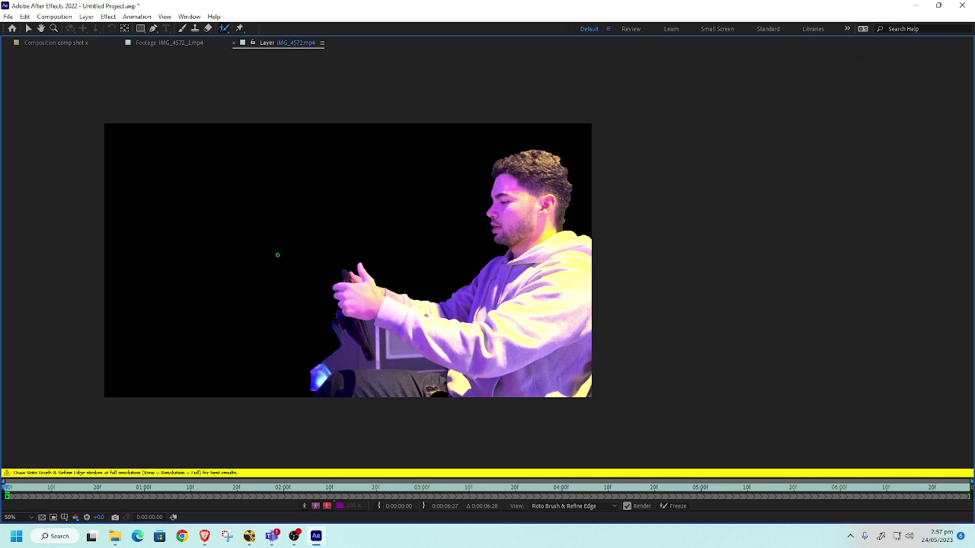
key("grave")
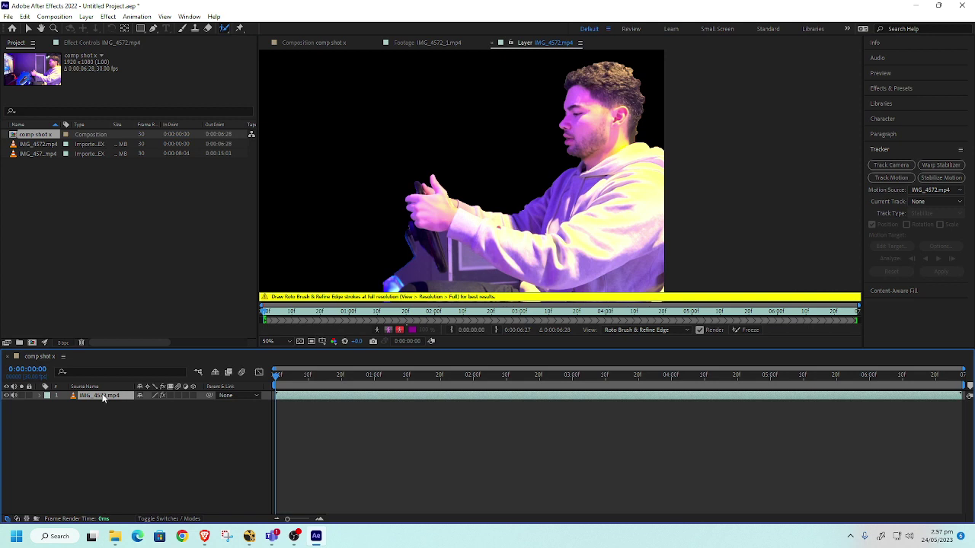
Examine the IMG_4572.mp4 layer's Roto Brush & Refine Edge settings and check the cutout in the composition view
left_click(40, 396)
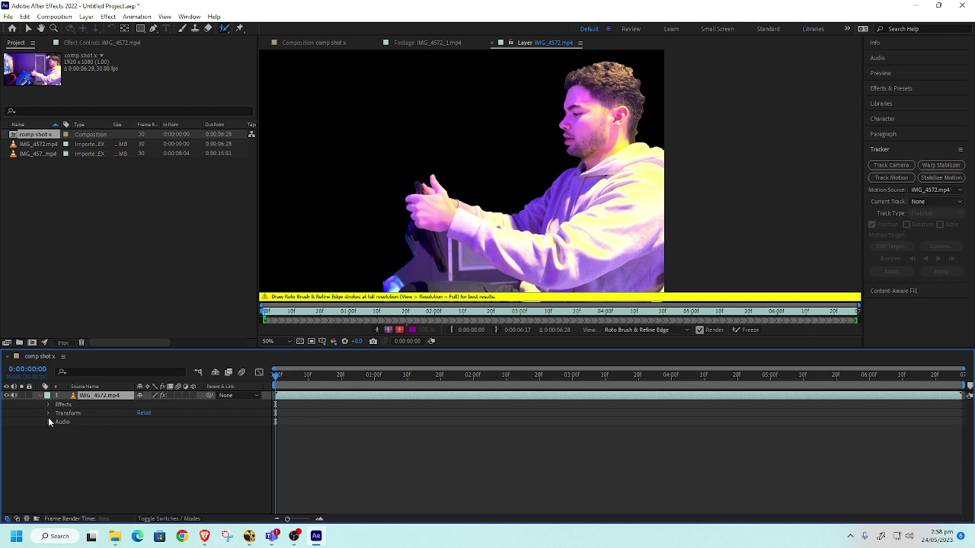
left_click(50, 404)
left_click(58, 414)
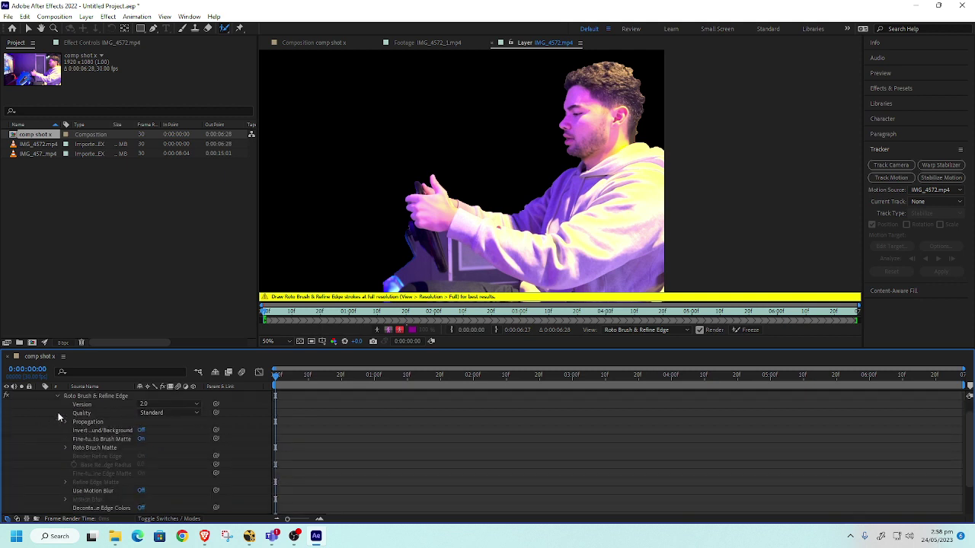
scroll(174, 435, "down", 1)
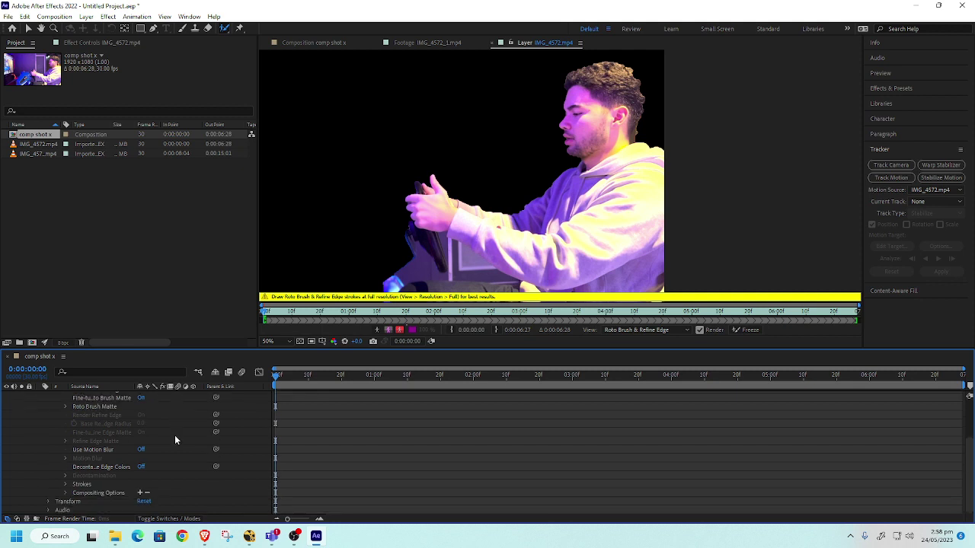
scroll(174, 435, "up", 2)
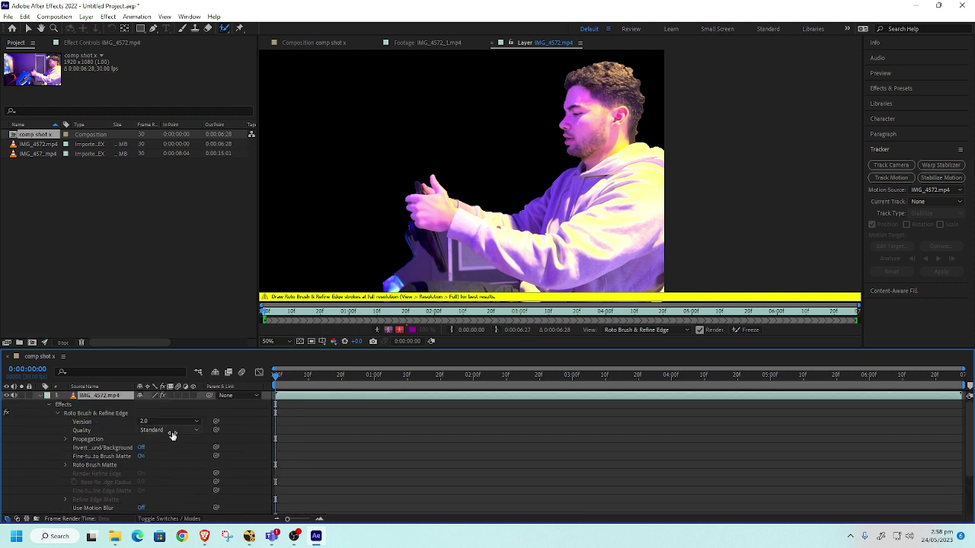
left_click(241, 397)
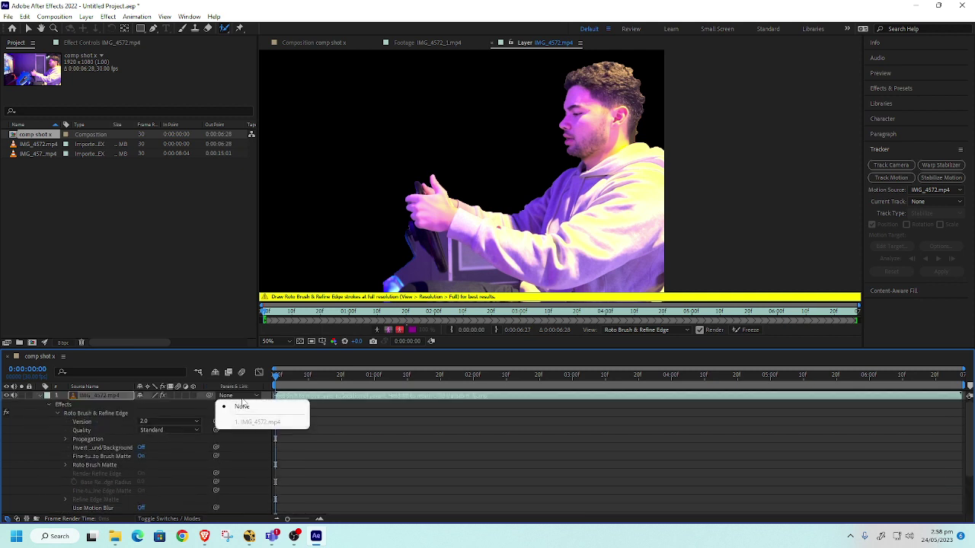
left_click(190, 248)
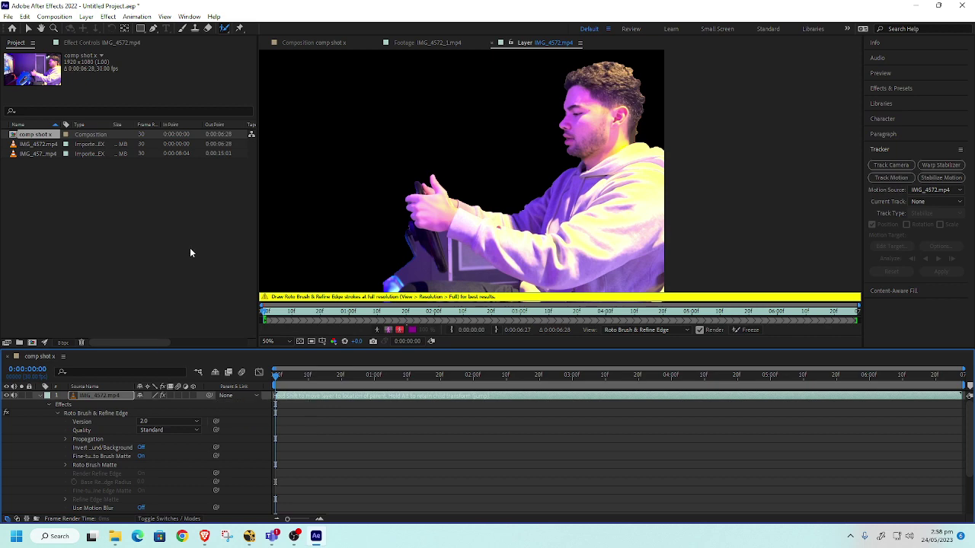
left_click(190, 247)
left_click(344, 45)
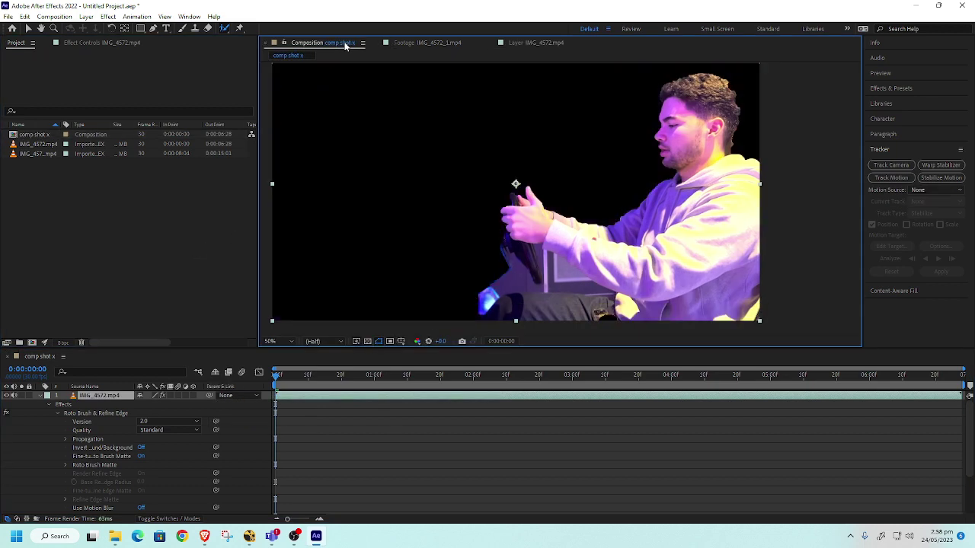
left_click(534, 43)
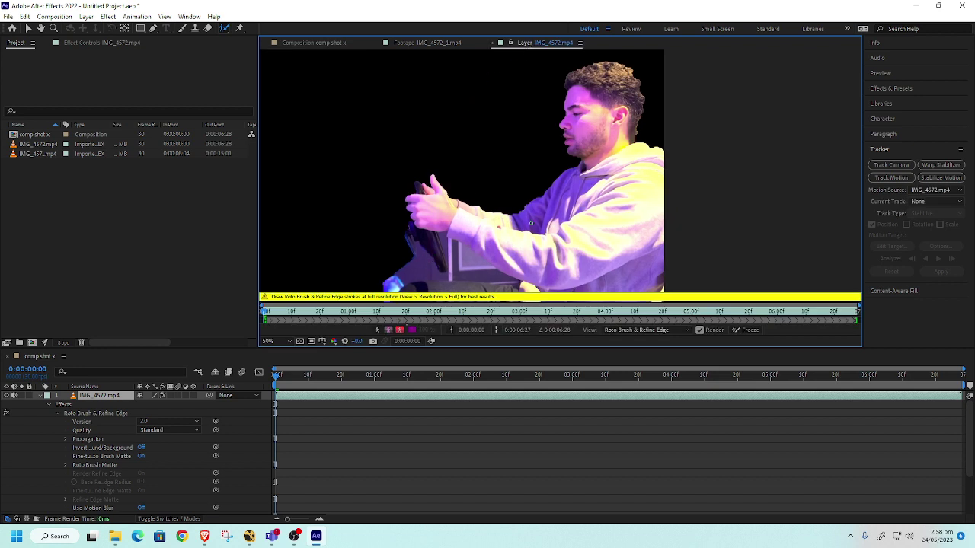
Display the Roto Brush matte as a red overlay in the maximized layer view, focused on the hands and steering wheel
left_click_drag(544, 204, 604, 165)
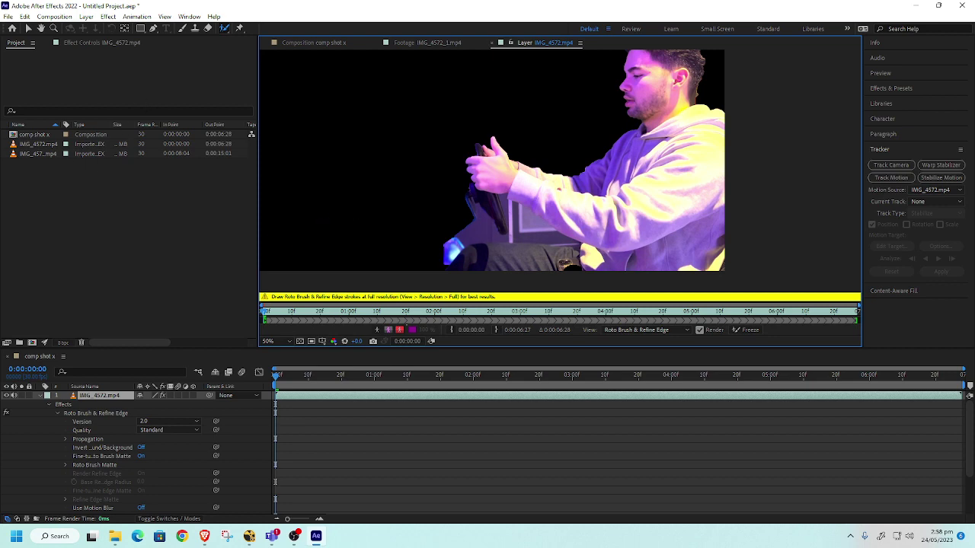
left_click(400, 330)
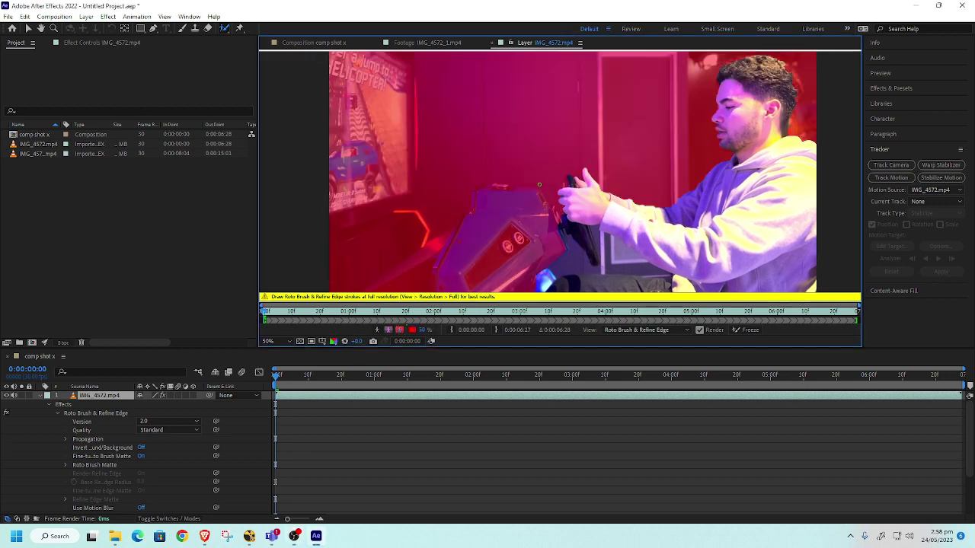
key("grave")
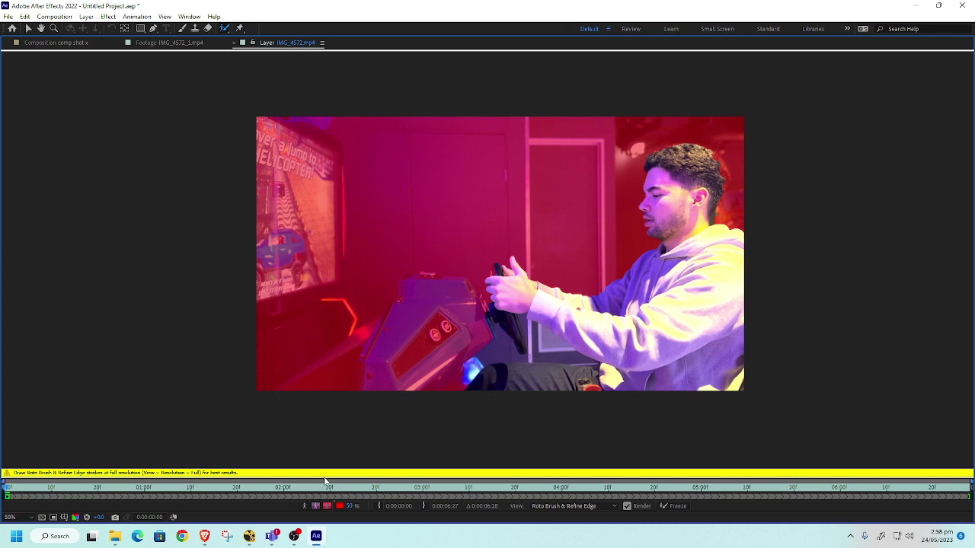
scroll(511, 310, "up", 2)
scroll(511, 310, "down", 2)
left_click_drag(515, 293, 438, 240)
scroll(438, 240, "up", 1)
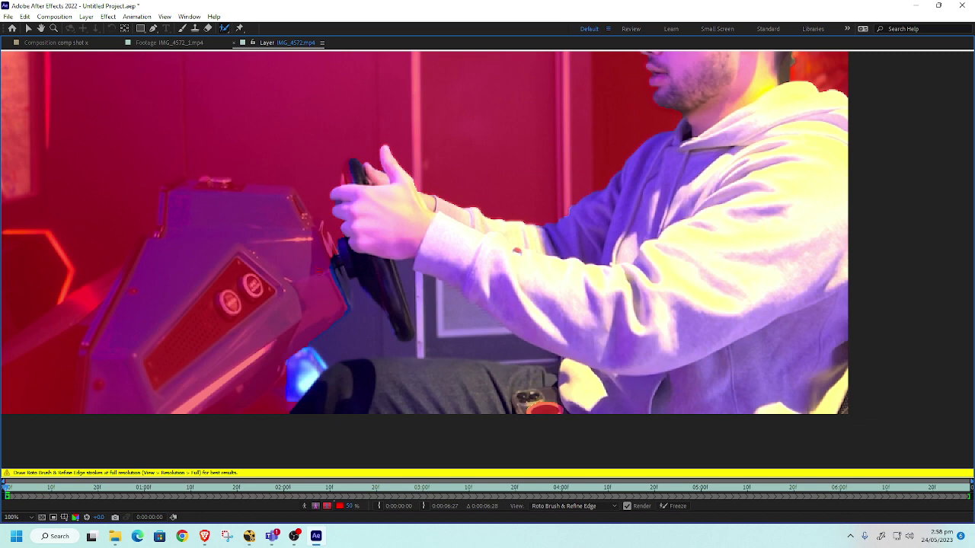
Subtract the background beneath the arm and the lower steering wheel from the Roto Brush selection, and show the cutout on black
mouse_move(327, 274)
left_mouse_down()
mouse_move(377, 313)
mouse_move(352, 259)
mouse_move(401, 277)
mouse_move(480, 337)
mouse_move(535, 360)
mouse_move(423, 344)
mouse_move(288, 364)
mouse_move(265, 385)
left_mouse_up()
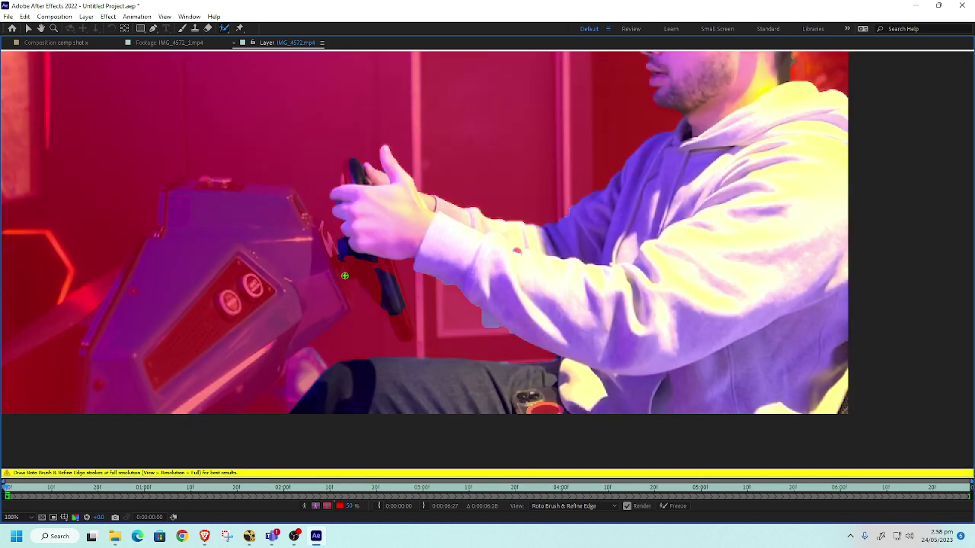
mouse_move(372, 279)
left_mouse_down()
mouse_move(393, 280)
mouse_move(385, 301)
mouse_move(396, 310)
left_mouse_up()
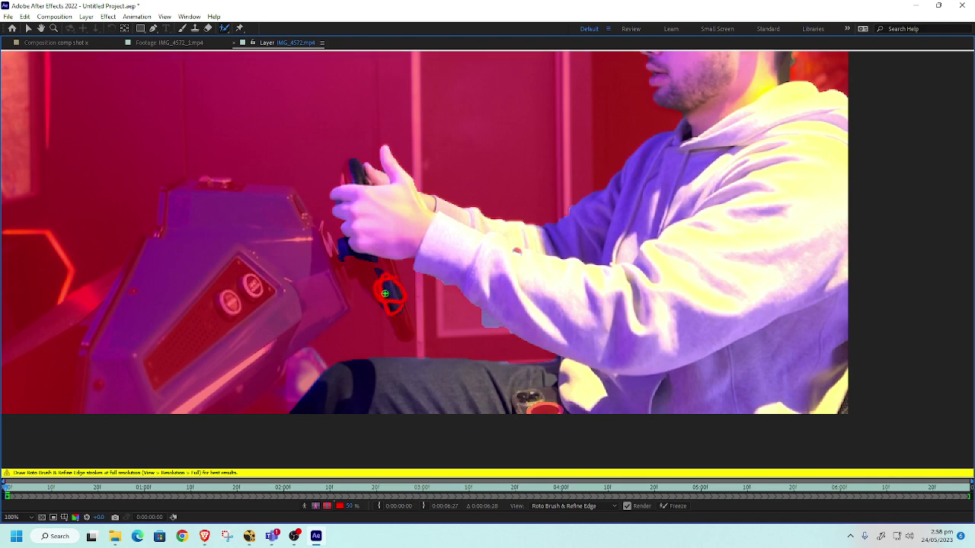
left_click(305, 508)
left_click(306, 508)
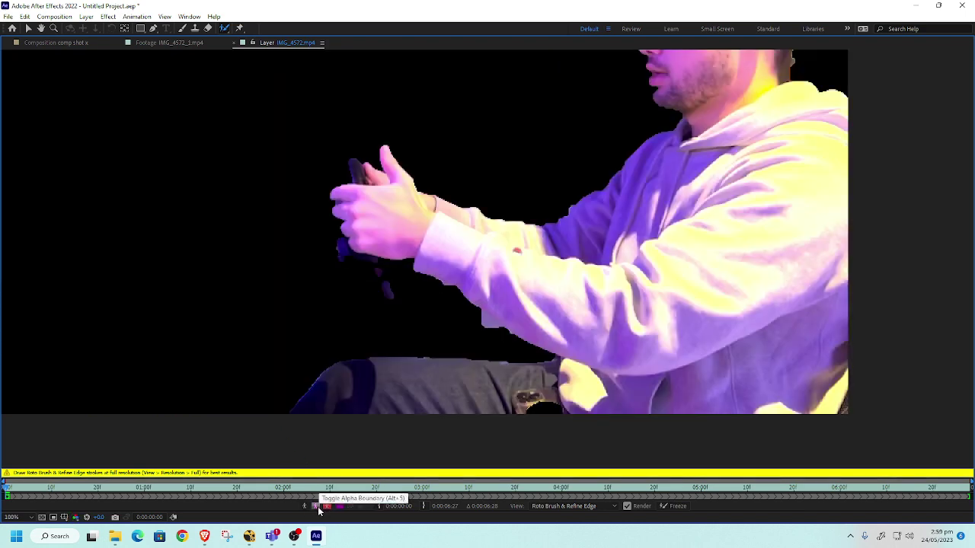
Switch the layer view from the black cutout to the red matte overlay, keeping FF0000 as the overlay colour
left_click(317, 508)
left_click(329, 508)
left_click(339, 509)
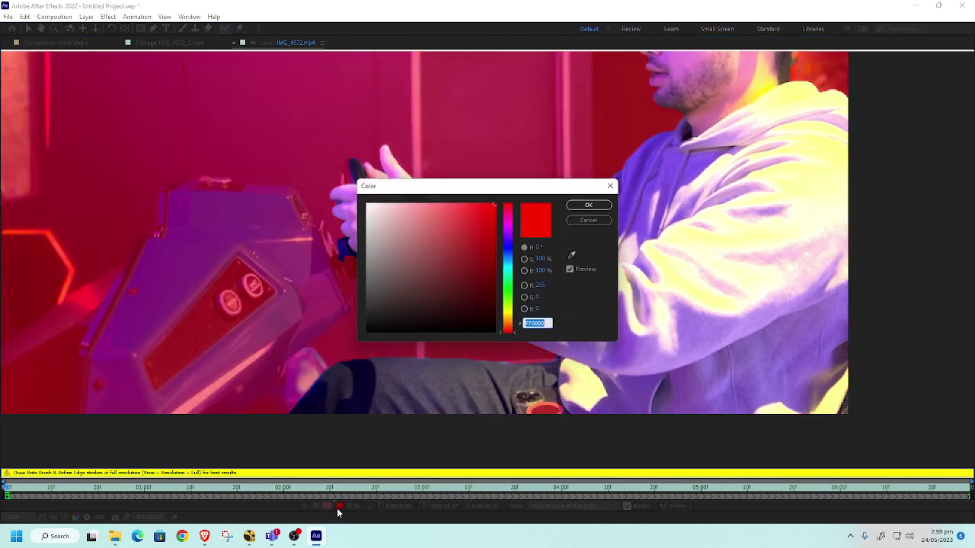
left_click(579, 208)
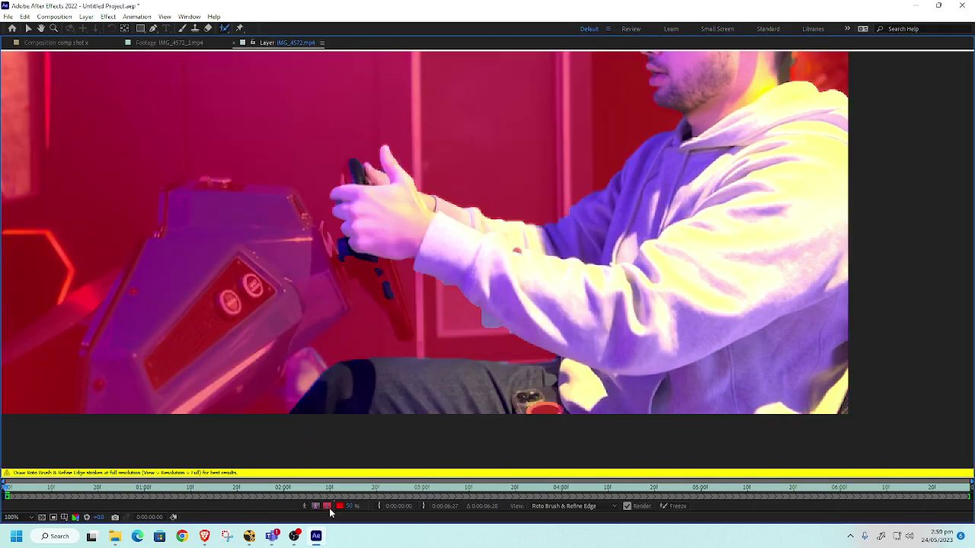
Compare the original footage with the red matte overlay by turning the rendered result off and on, and view the available layer controls
left_click(627, 506)
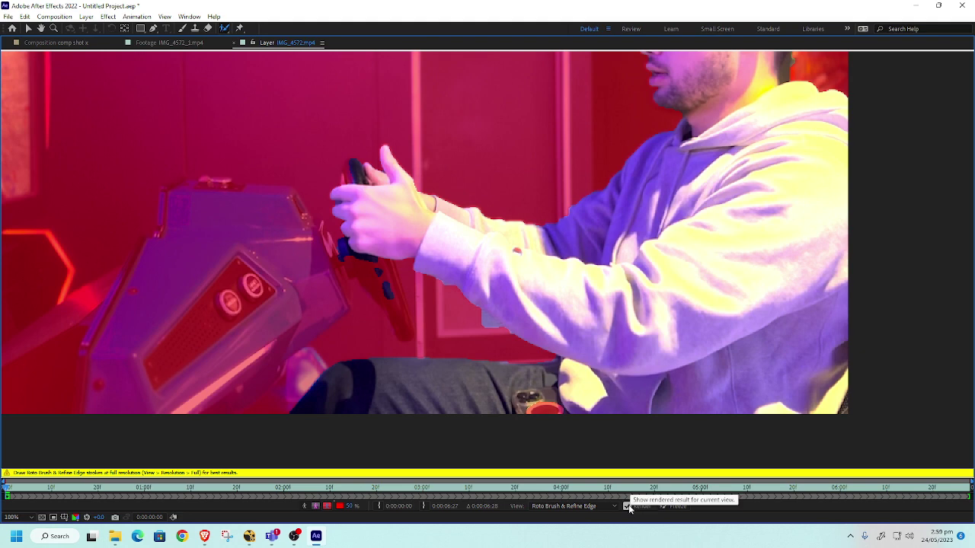
left_click(329, 508)
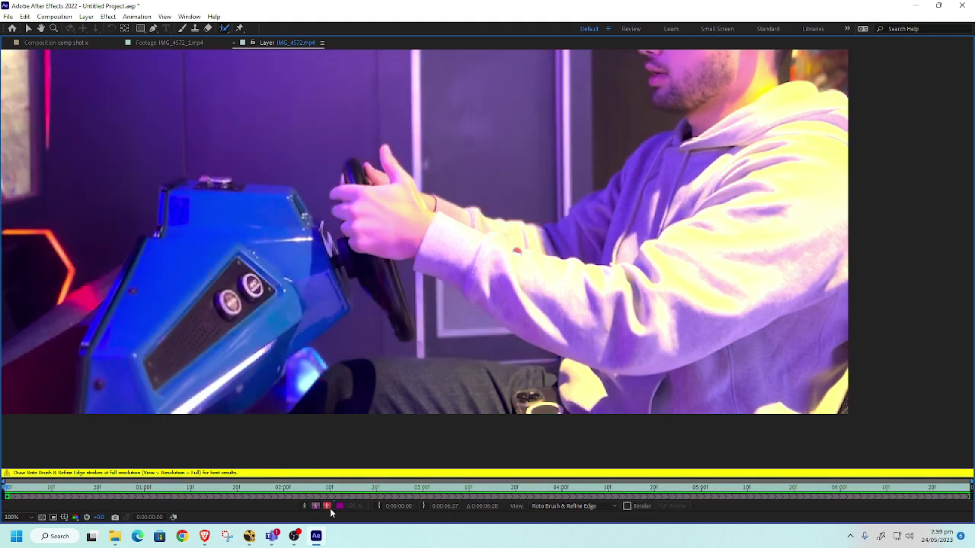
left_click(549, 508)
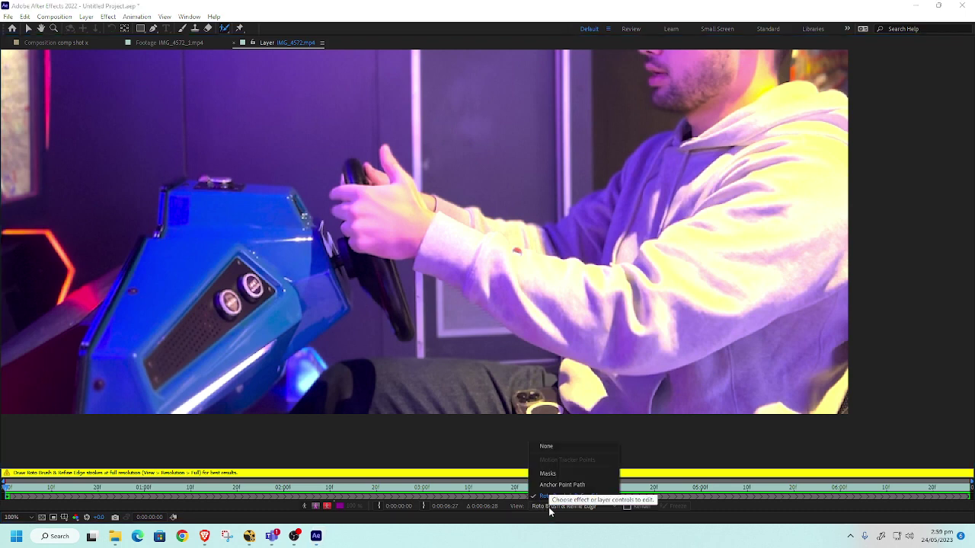
left_click(640, 507)
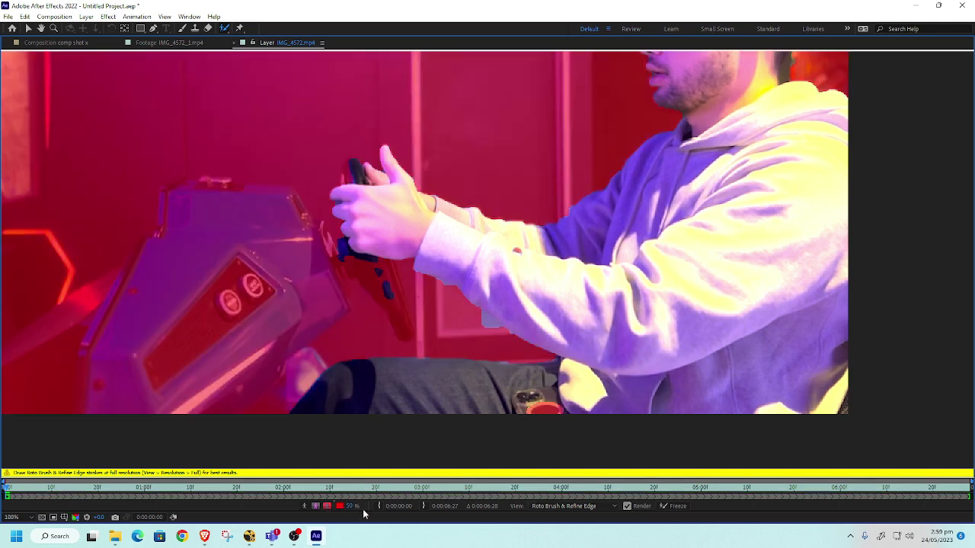
left_click(339, 505)
left_click(627, 507)
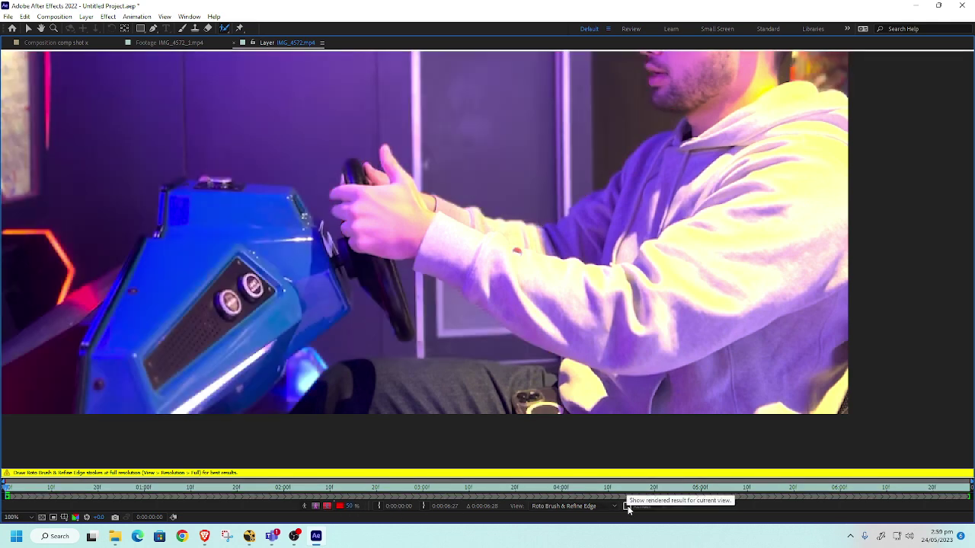
left_click(627, 507)
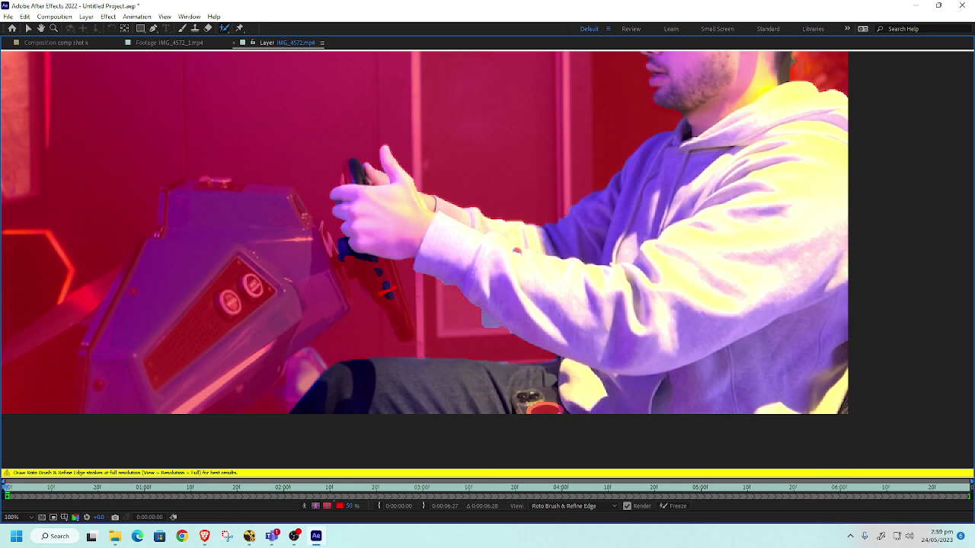
Subtract the remaining steering wheel fragments around the hands from the Roto Brush selection on the first frame
mouse_move(389, 301)
left_mouse_down()
mouse_move(377, 266)
mouse_move(344, 253)
mouse_move(341, 240)
left_mouse_up()
mouse_move(359, 177)
left_mouse_down()
mouse_move(352, 159)
mouse_move(350, 176)
left_mouse_up()
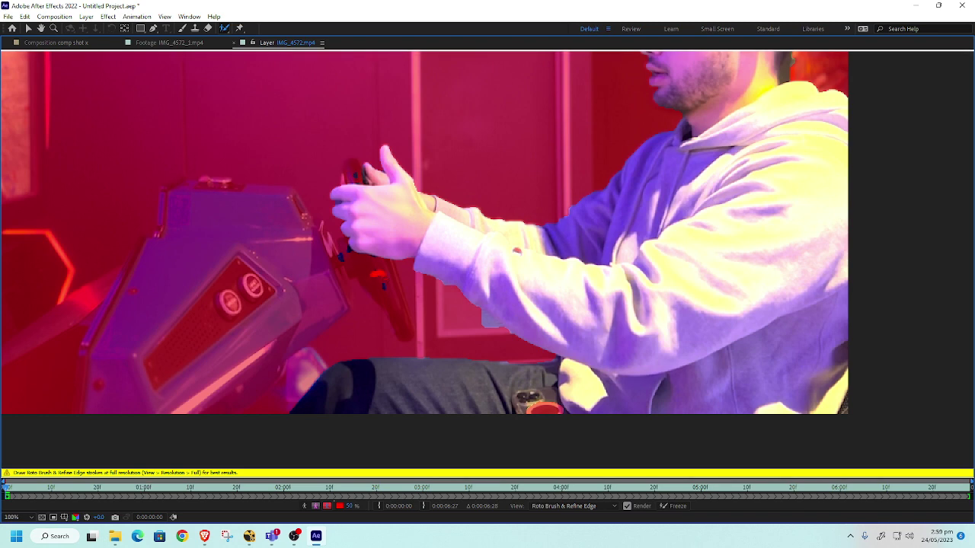
mouse_move(379, 274)
left_mouse_down()
mouse_move(385, 291)
mouse_move(333, 251)
left_mouse_up()
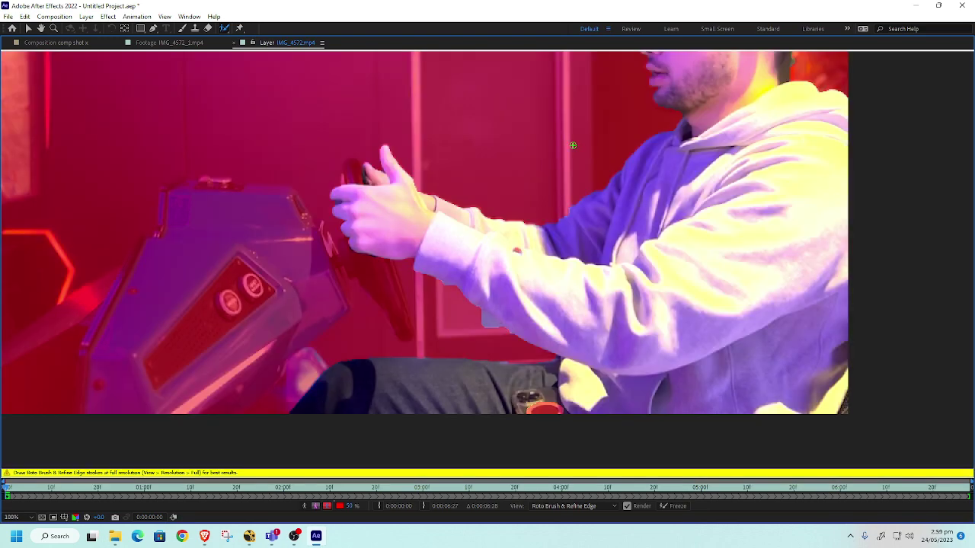
Add the missing hair along the top and back of the man's head to the Roto Brush selection on the first frame
left_click_drag(681, 91, 481, 220)
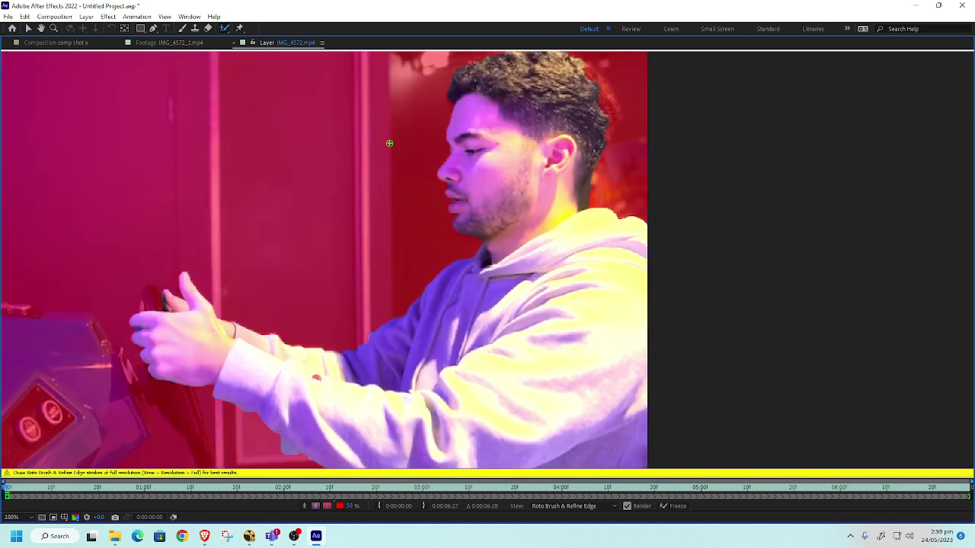
mouse_move(577, 70)
left_mouse_down()
mouse_move(607, 92)
mouse_move(606, 120)
mouse_move(613, 109)
mouse_move(601, 141)
left_mouse_up()
scroll(579, 152, "up", 3)
scroll(579, 152, "right", 2)
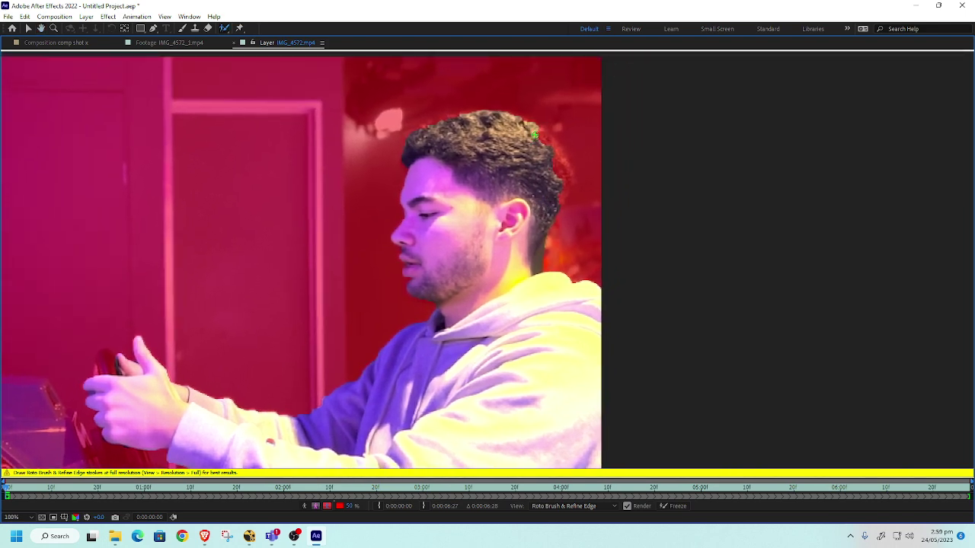
mouse_move(550, 152)
left_mouse_down()
mouse_move(554, 175)
mouse_move(555, 161)
mouse_move(558, 198)
mouse_move(572, 174)
mouse_move(547, 140)
left_mouse_up()
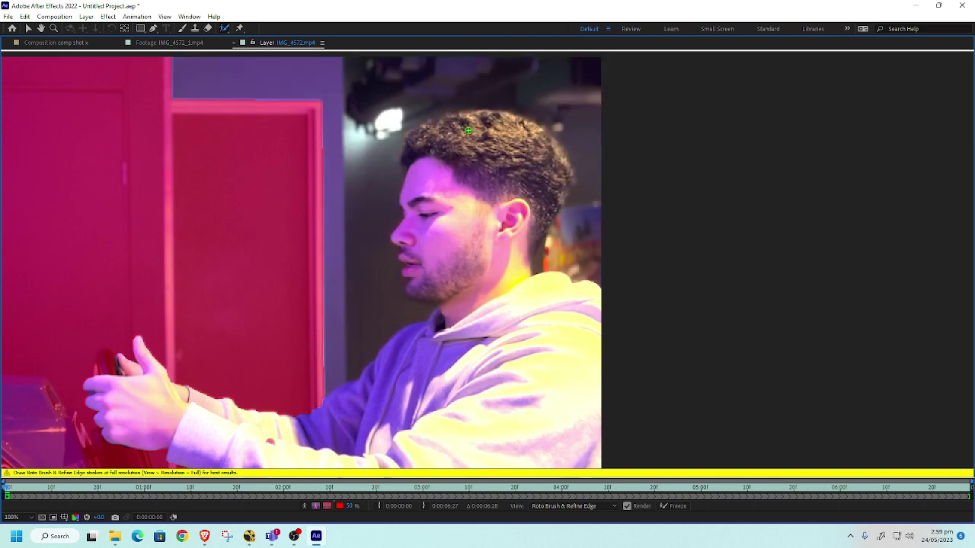
left_click_drag(466, 119, 423, 125)
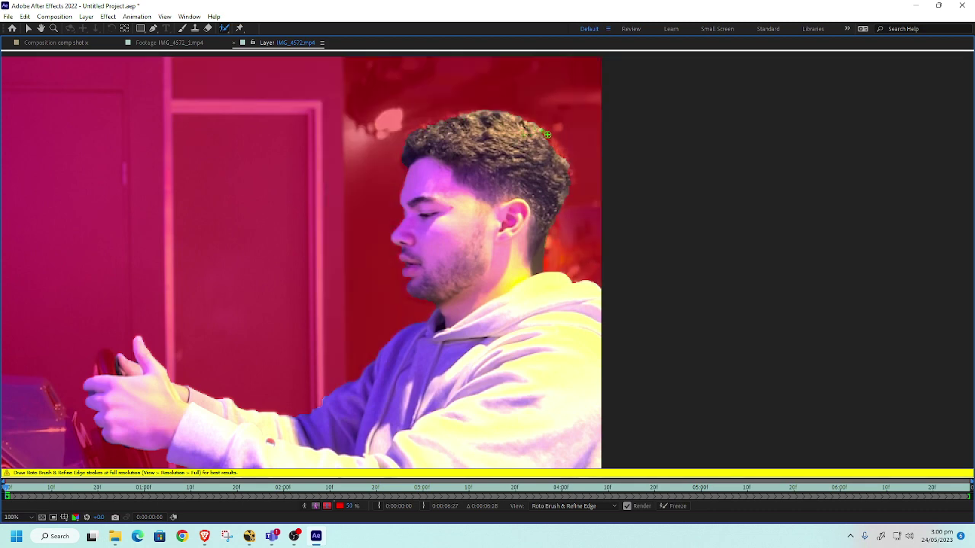
left_click_drag(558, 152, 559, 154)
scroll(473, 191, "down", 2)
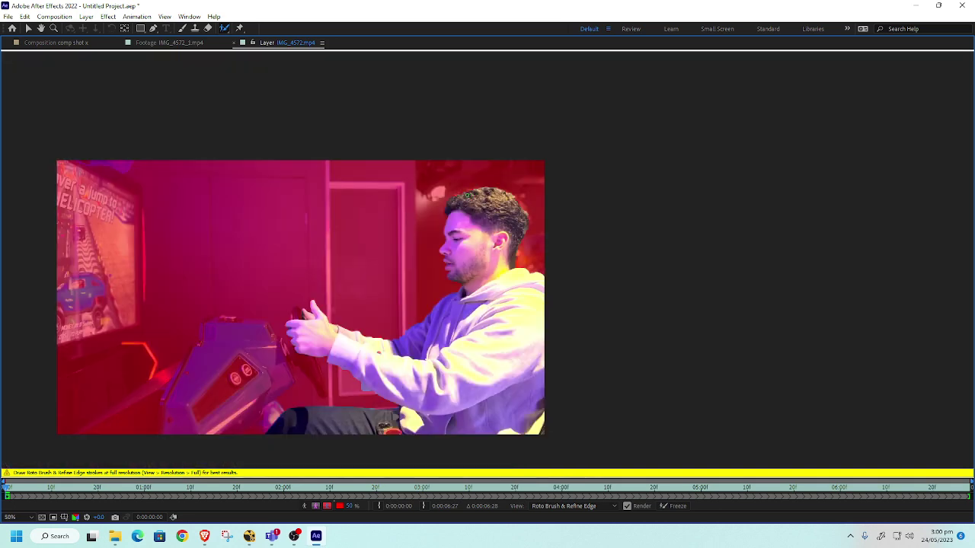
scroll(484, 215, "up", 2)
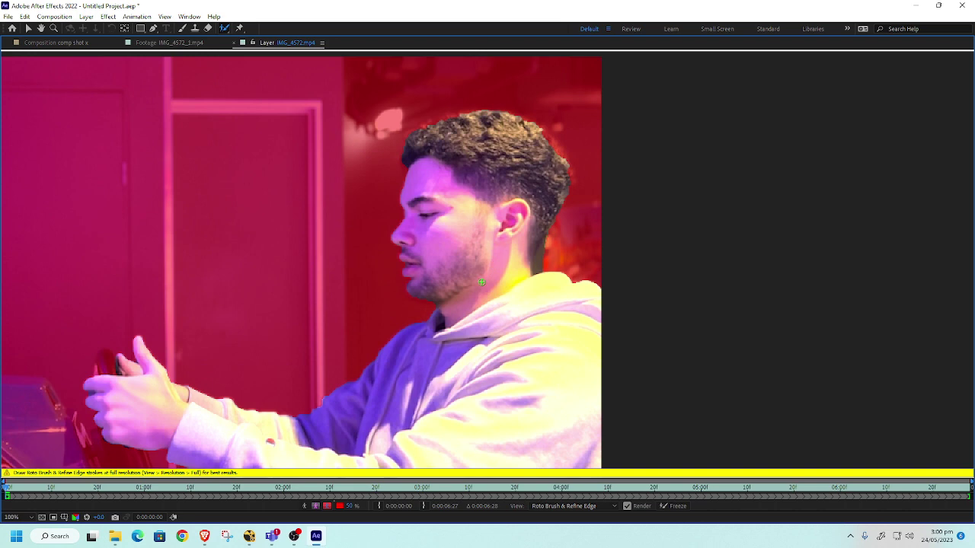
scroll(470, 278, "down", 2)
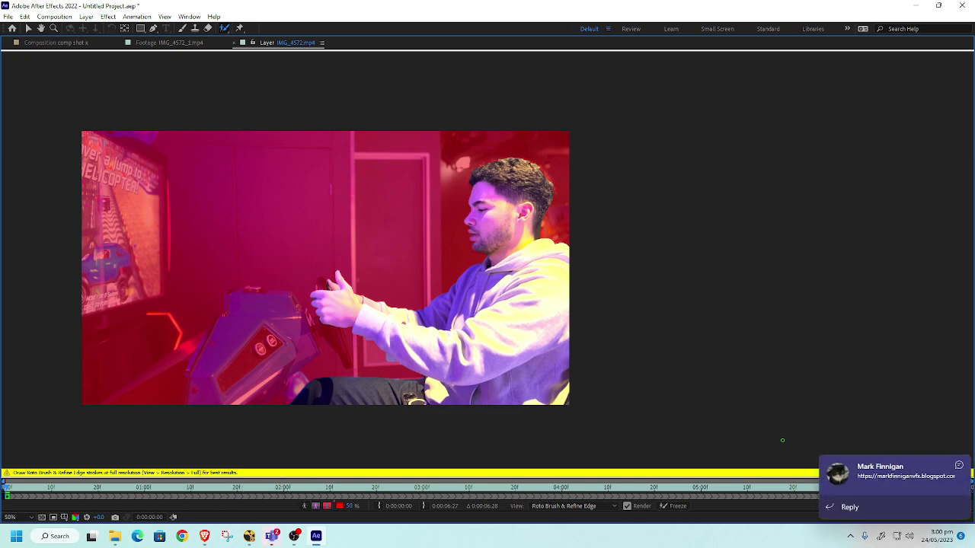
Propagate the Roto Brush selection to 0:00:01:11 and correct its edge where the chin meets the hoodie collar
left_click(958, 466)
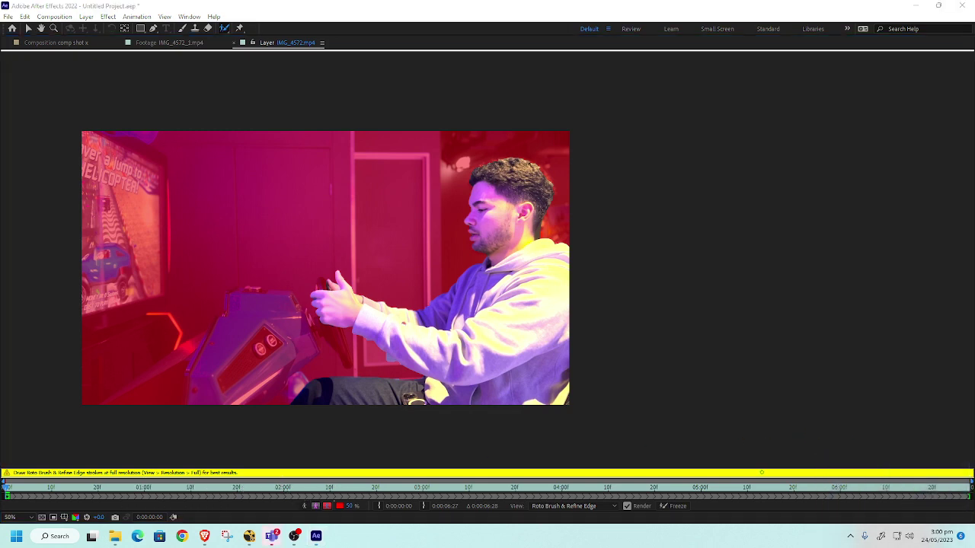
left_click(196, 488)
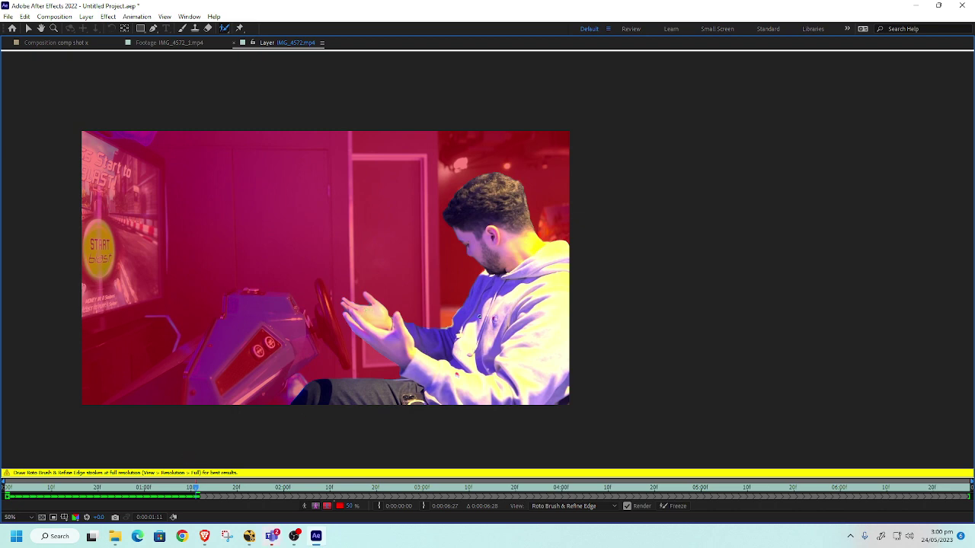
scroll(479, 317, "up", 4)
left_click_drag(318, 281, 598, 207)
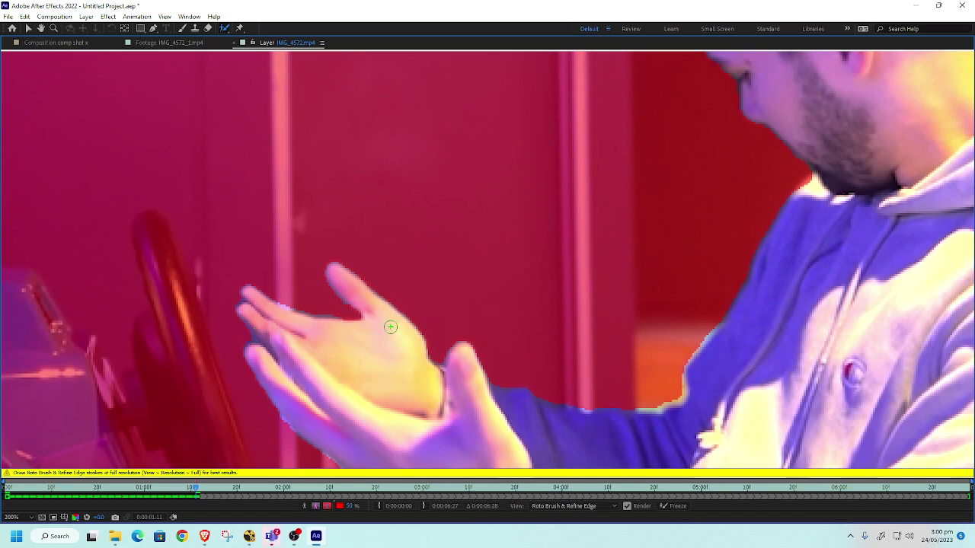
left_click_drag(412, 322, 404, 142)
mouse_move(339, 366)
left_mouse_down()
mouse_move(370, 255)
mouse_move(274, 288)
mouse_move(316, 259)
mouse_move(172, 365)
mouse_move(298, 306)
mouse_move(341, 253)
mouse_move(361, 263)
left_mouse_up()
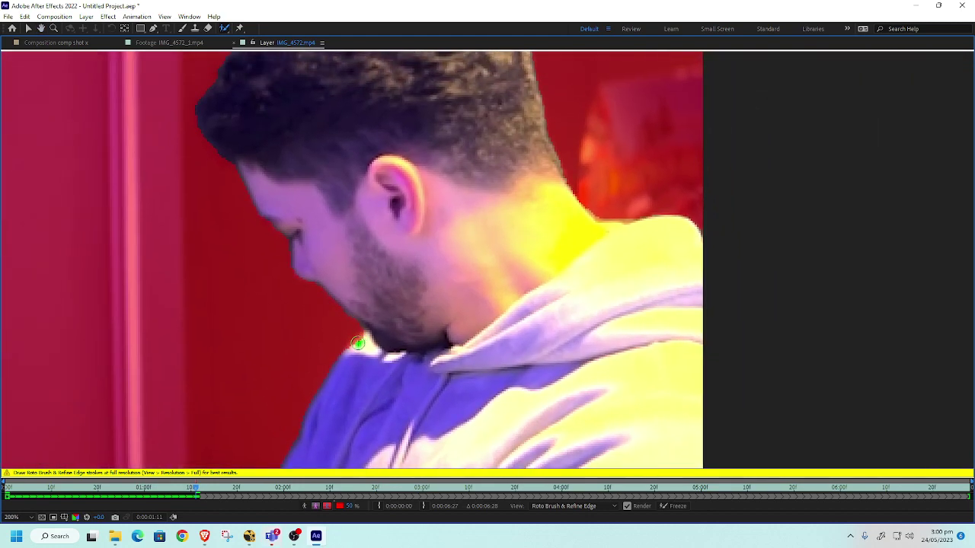
key("comma")
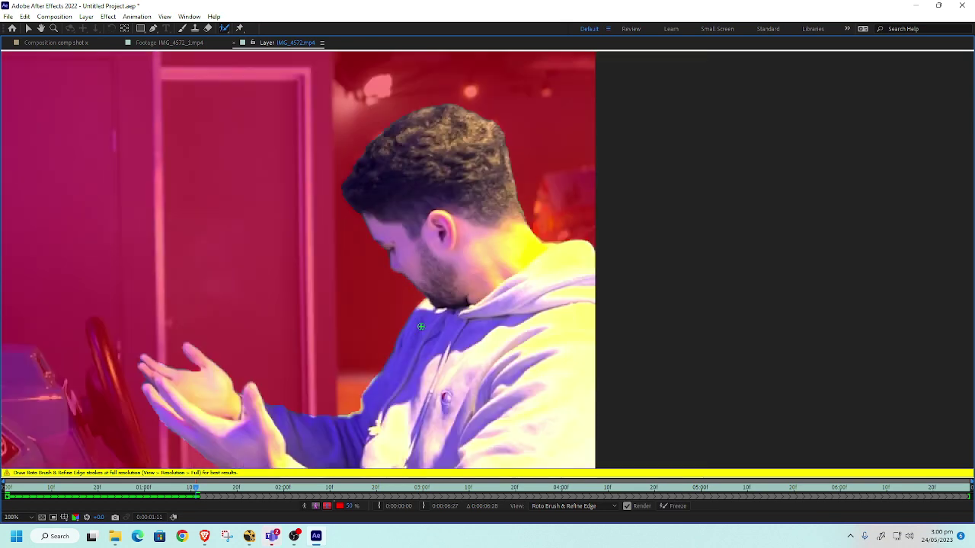
Propagate the Roto Brush selection in stages through 0:00:03:01 and 0:00:05:25 to the clip's end at 0:00:06:27, checking the matte
left_click(426, 489)
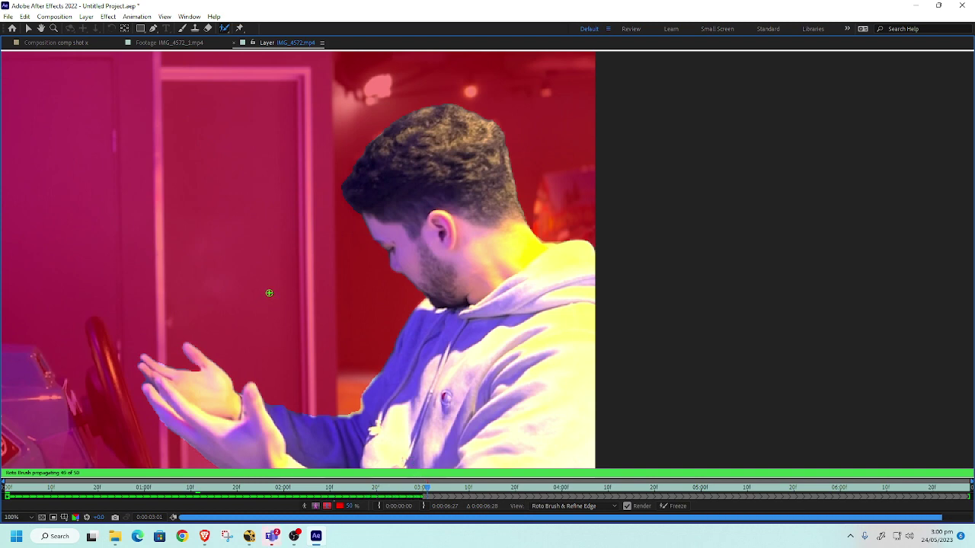
mouse_move(307, 285)
left_mouse_down()
mouse_move(437, 259)
mouse_move(436, 203)
mouse_move(323, 323)
mouse_move(344, 217)
left_mouse_up()
scroll(323, 323, "down", 2)
scroll(492, 255, "up", 2)
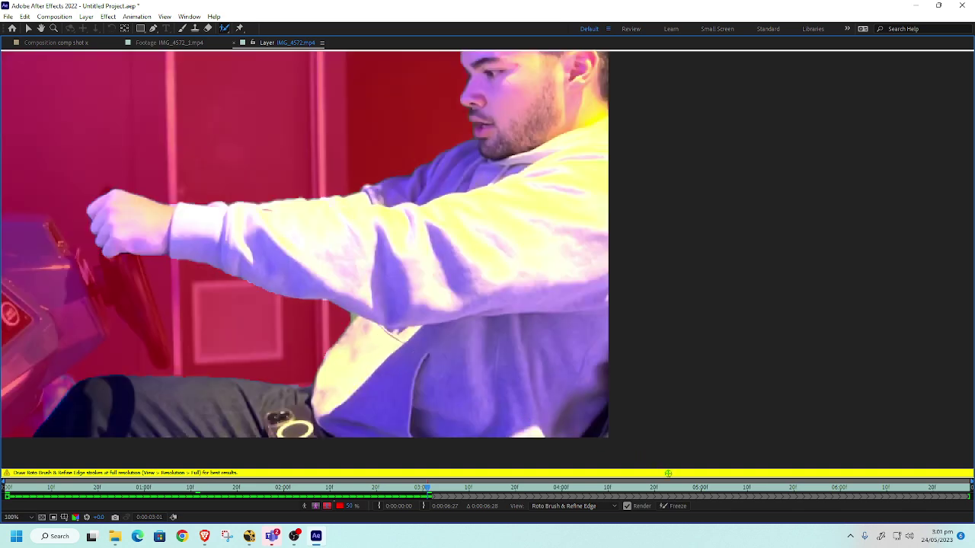
left_click(636, 489)
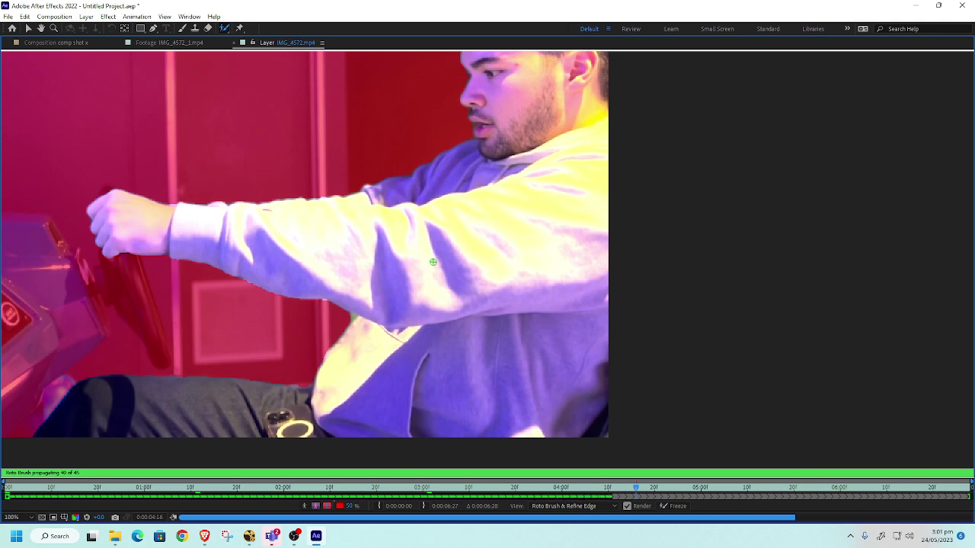
scroll(409, 238, "down", 2)
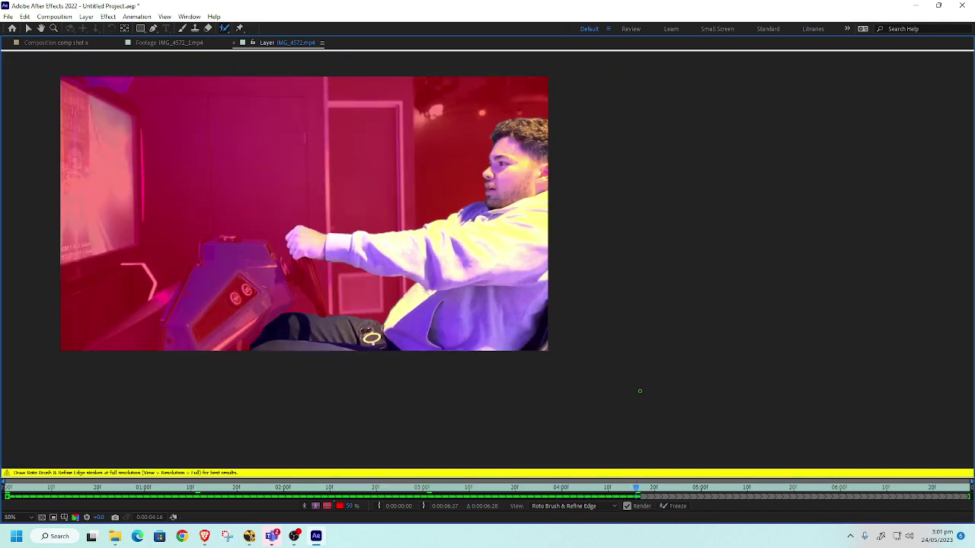
left_click(819, 495)
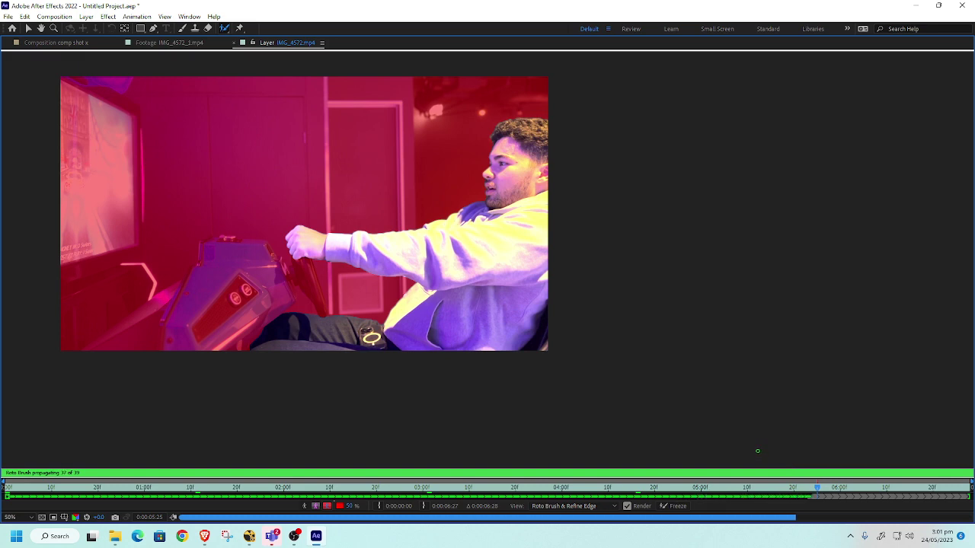
left_click(961, 493)
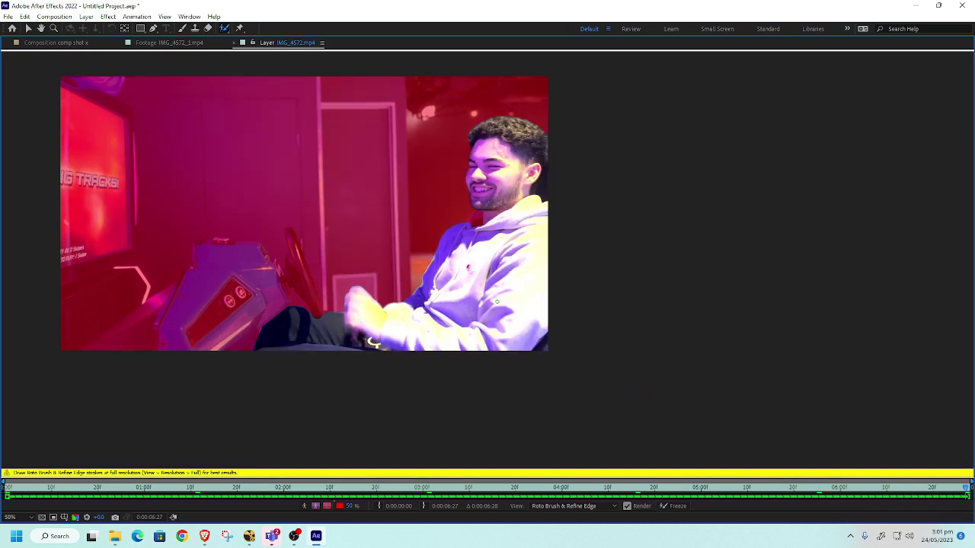
Restore the normal workspace layout and show the cutout in the comp shot x composition view
key("grave")
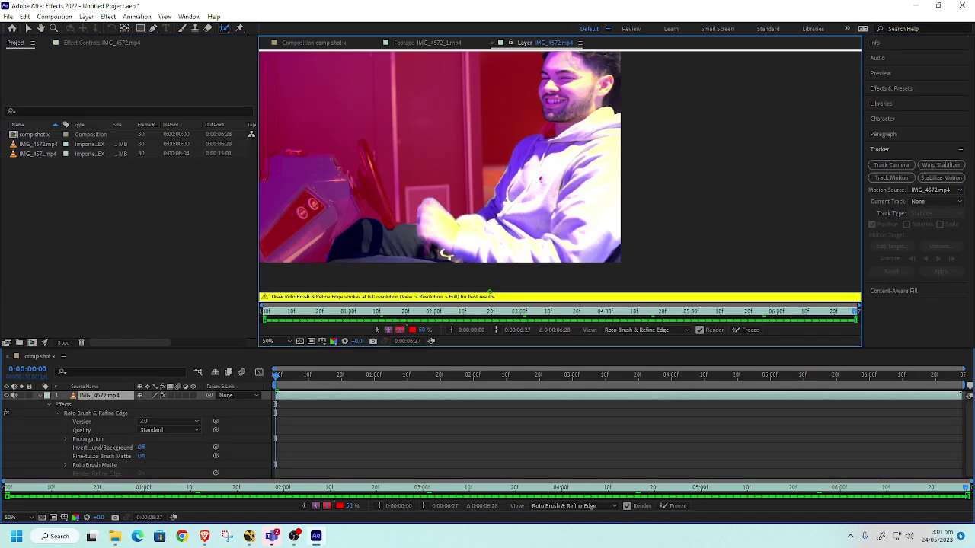
left_click_drag(533, 145, 648, 187)
left_click(328, 42)
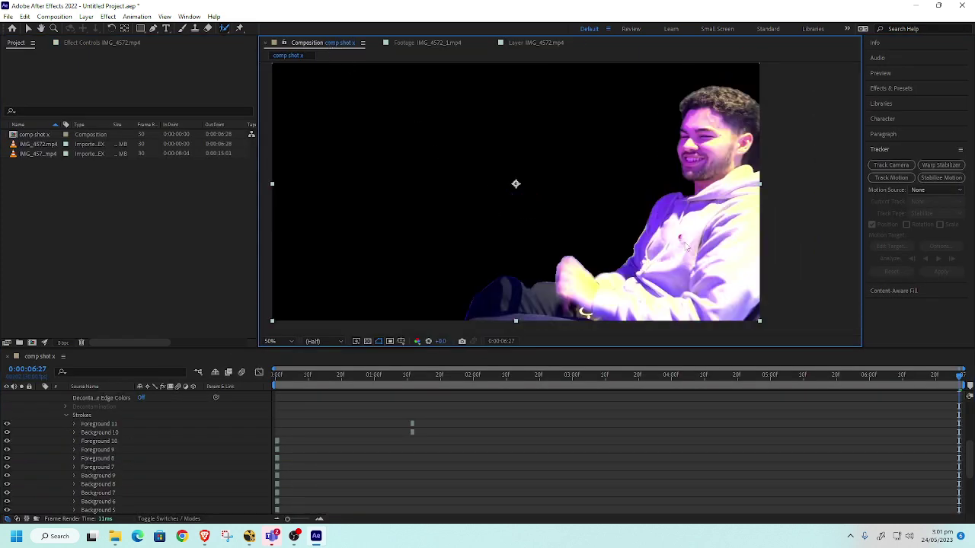
Examine the IMG_4572.mp4 layer's Roto Brush & Refine Edge properties and its list of foreground and background strokes
scroll(136, 425, "up", 3)
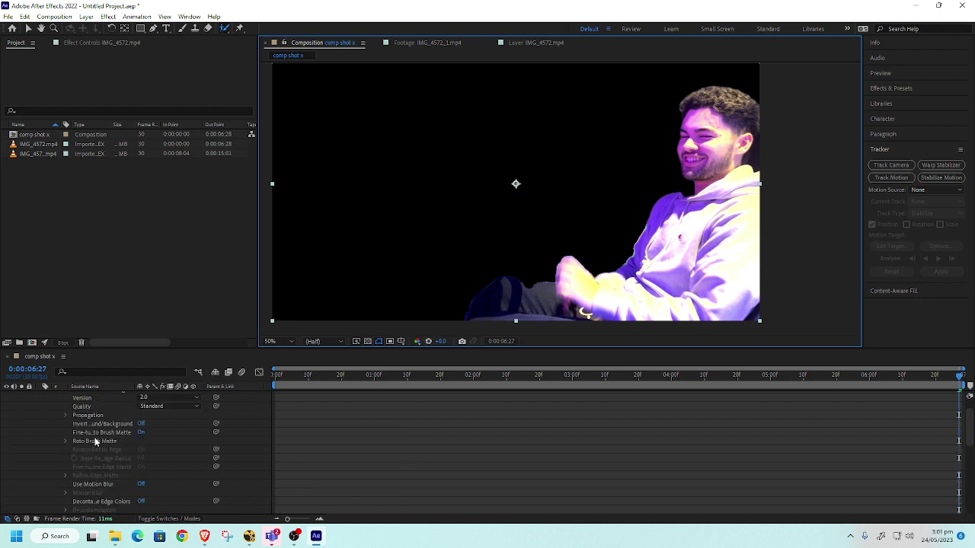
left_click(95, 437)
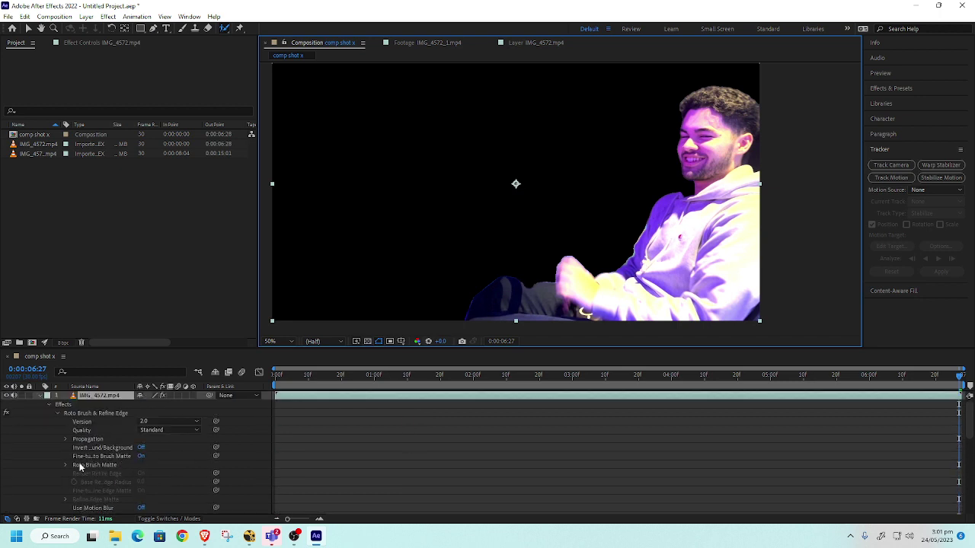
left_click(73, 469)
scroll(73, 469, "down", 4)
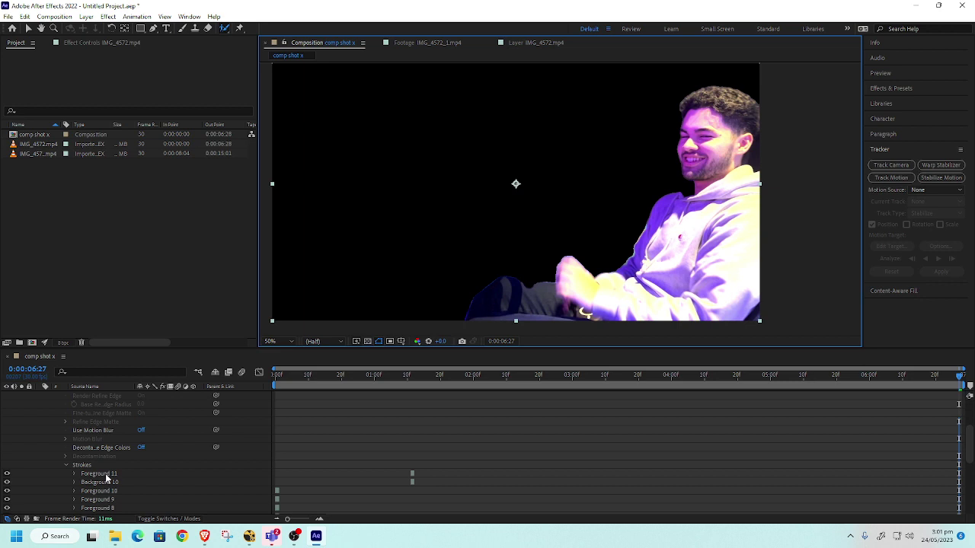
scroll(105, 476, "up", 4)
left_click(102, 472)
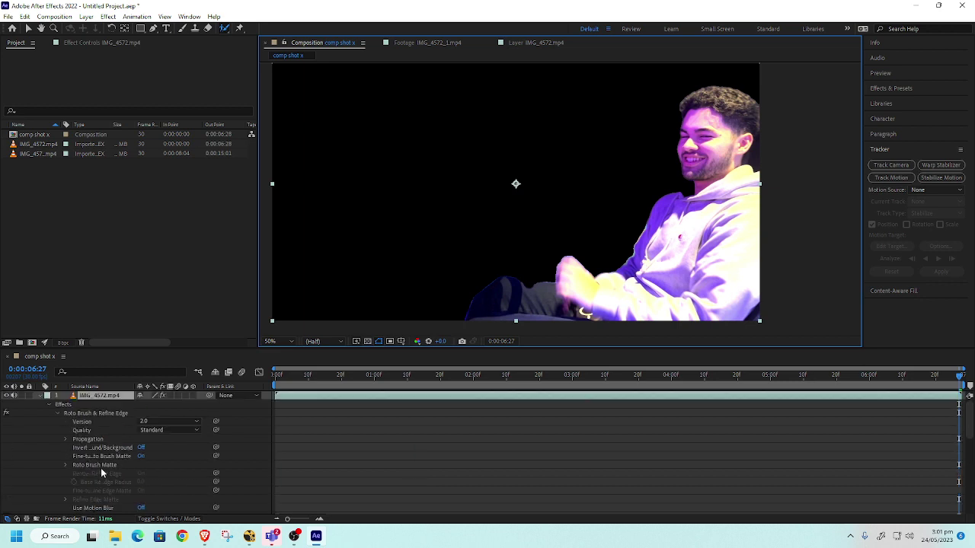
left_click(57, 413)
left_click(56, 414)
scroll(71, 442, "down", 3)
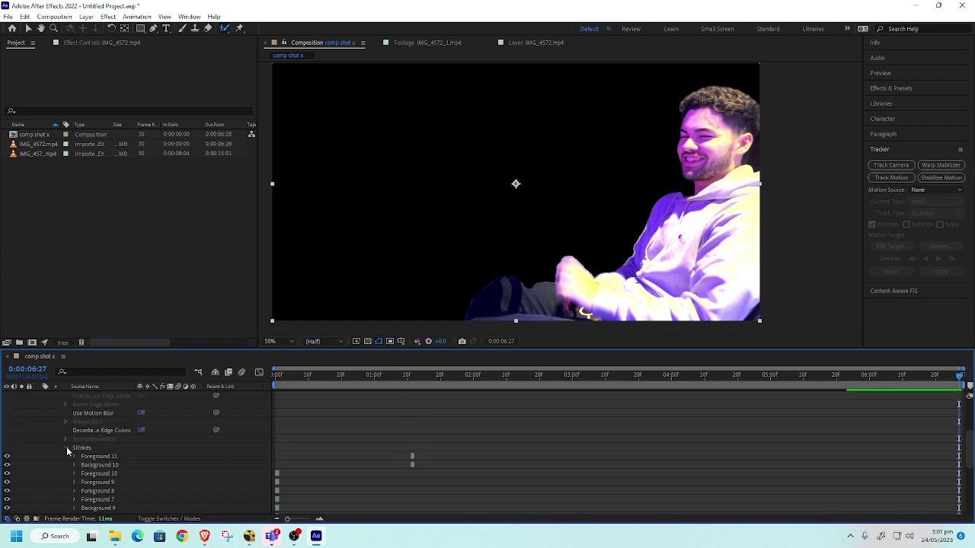
Collapse the Roto Brush stroke list and check the IMG_4572.mp4 layer for animated properties
left_click(66, 447)
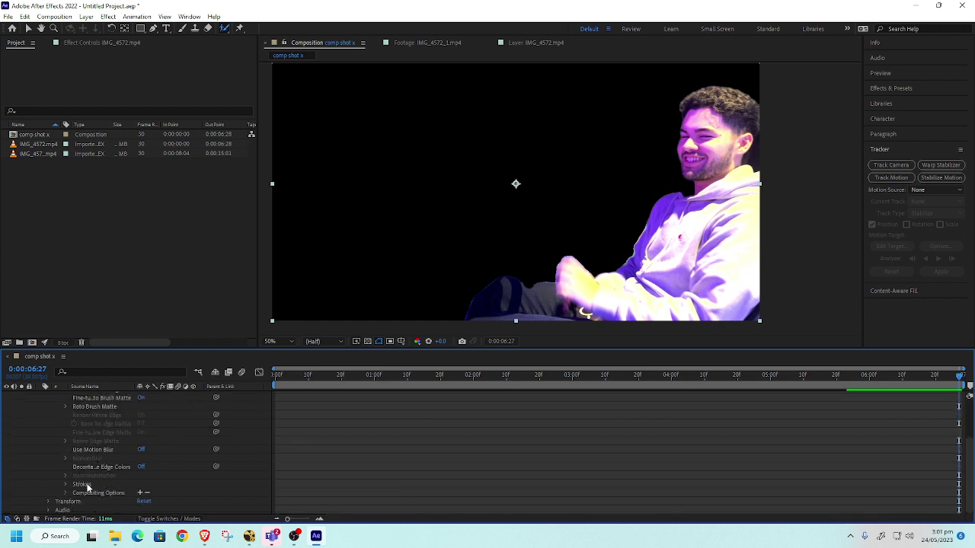
scroll(90, 457, "up", 4)
left_click(93, 396)
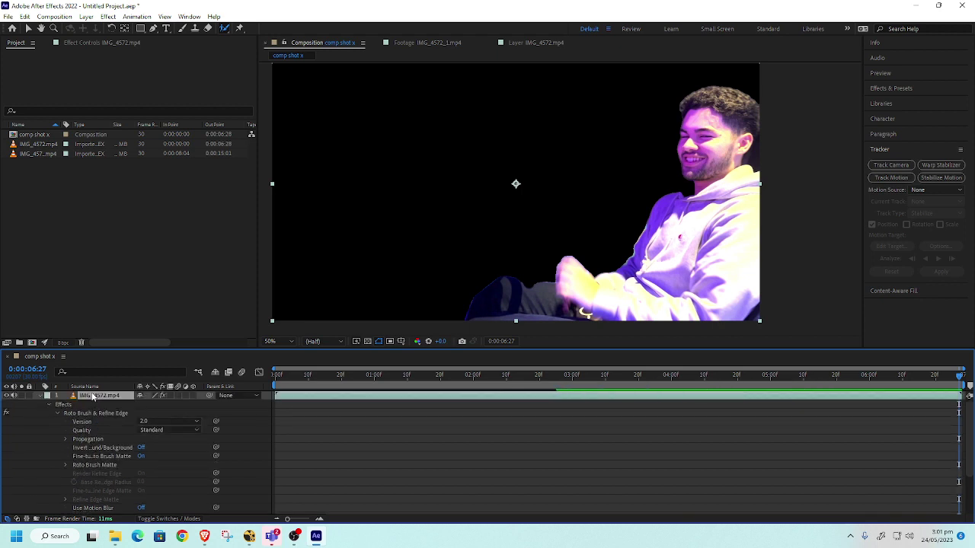
key("u")
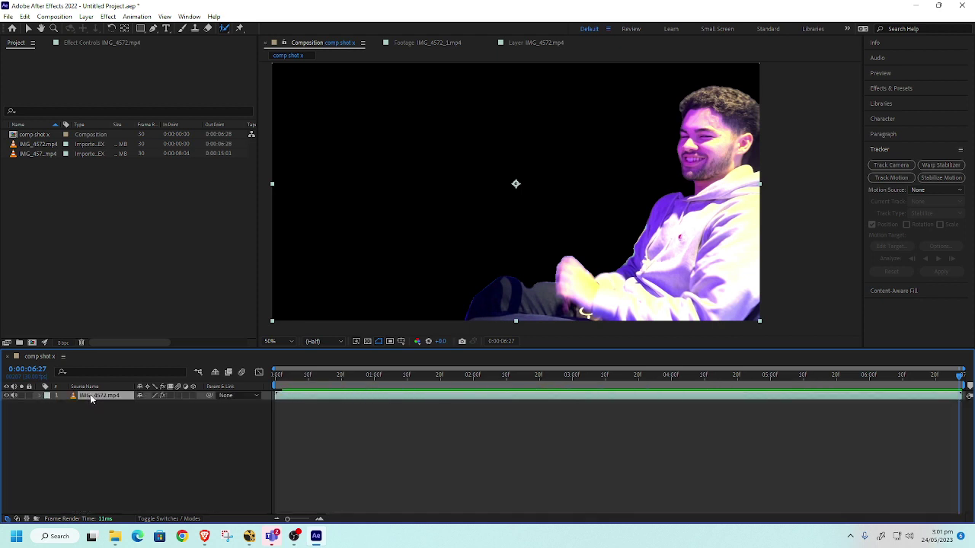
Examine the Propagation settings of the Roto Brush & Refine Edge effect on the IMG_4572.mp4 layer
left_click(42, 398)
left_click(49, 406)
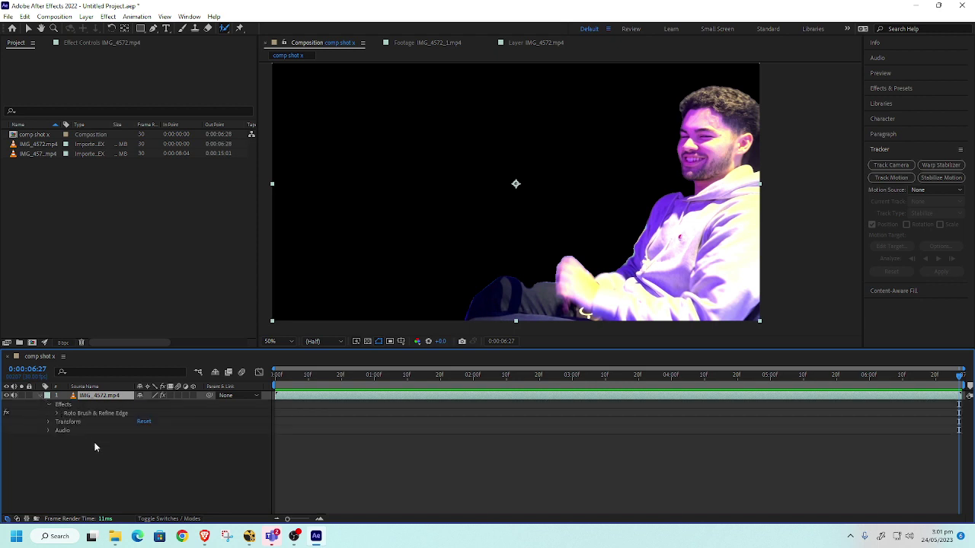
left_click(58, 413)
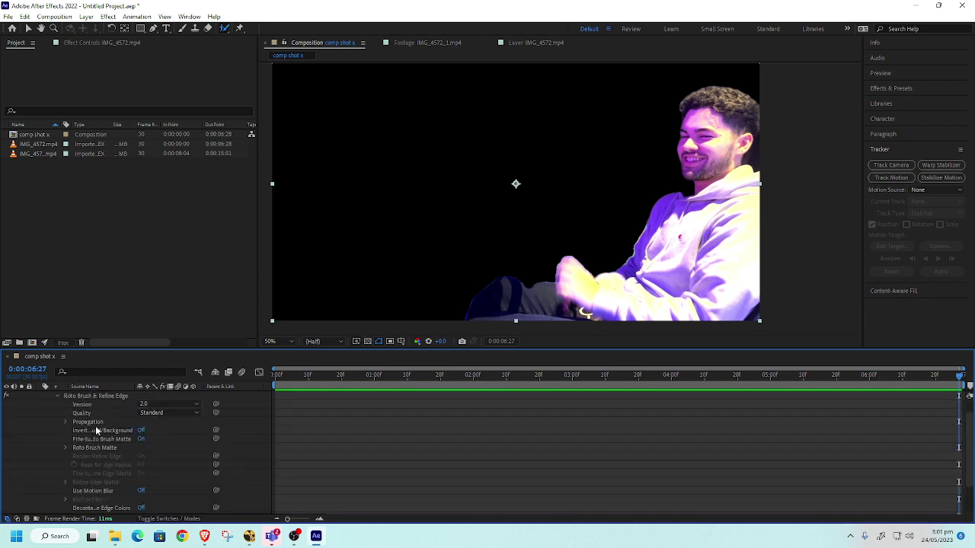
left_click(65, 423)
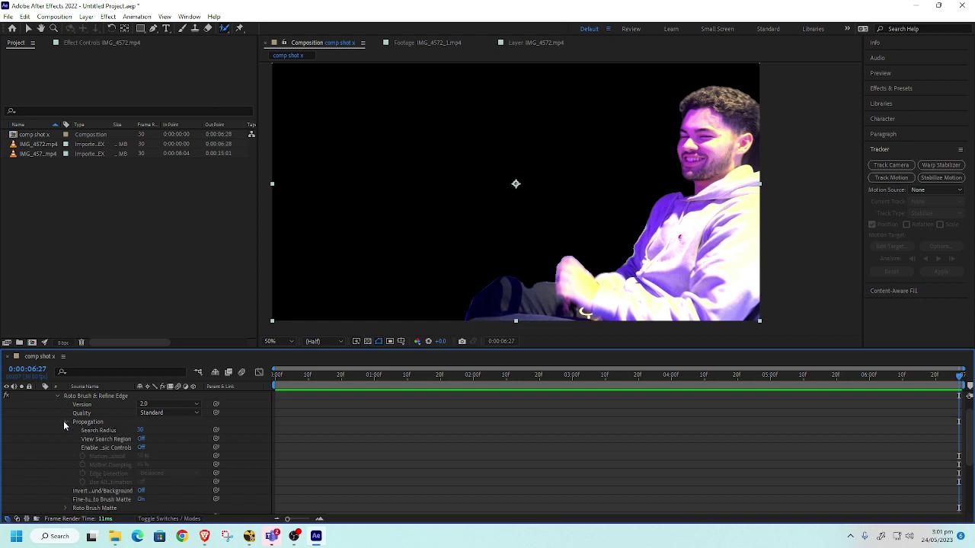
left_click(65, 422)
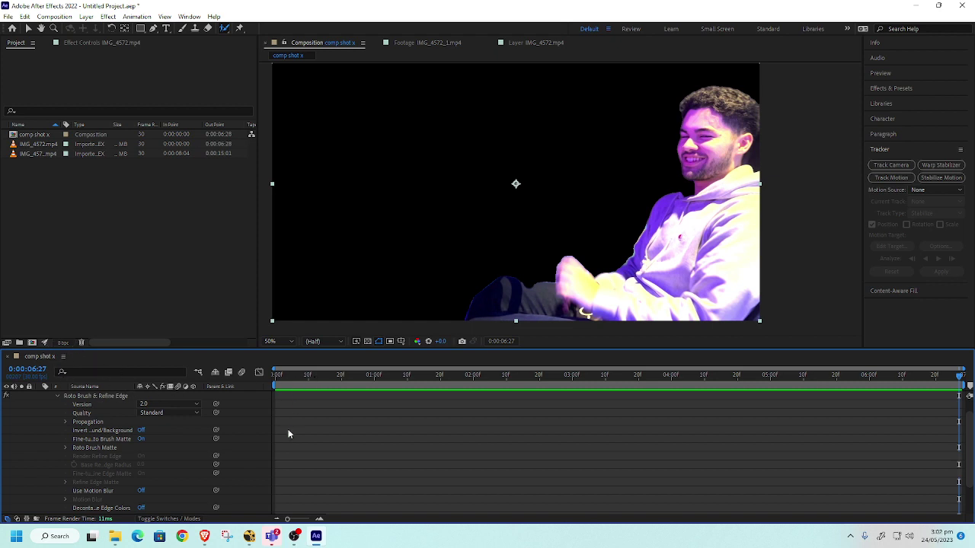
scroll(287, 438, "up", 1)
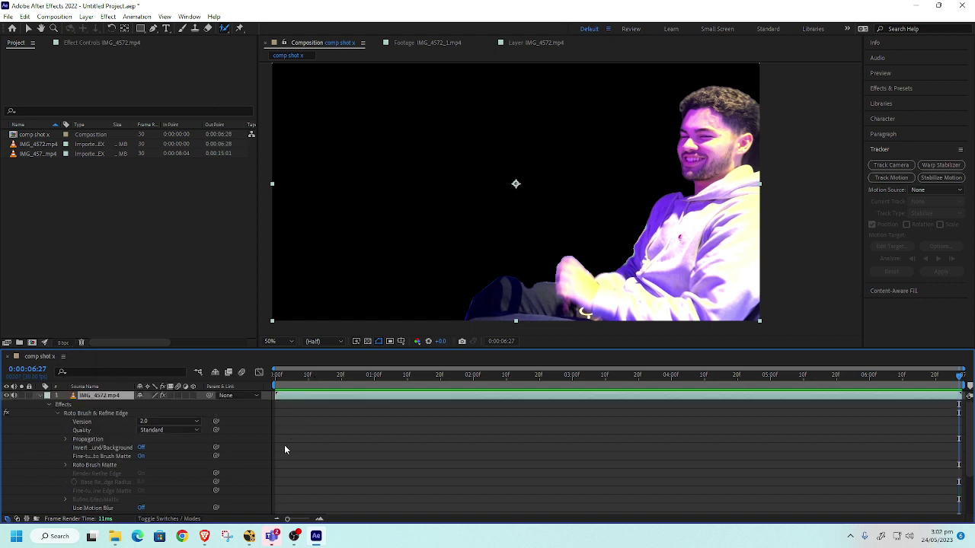
Collapse the IMG_4572.mp4 layer's properties and scrub the cutout from 0:00:00:00 to 0:00:06:27
left_click(43, 395)
left_click_drag(384, 375, 240, 391)
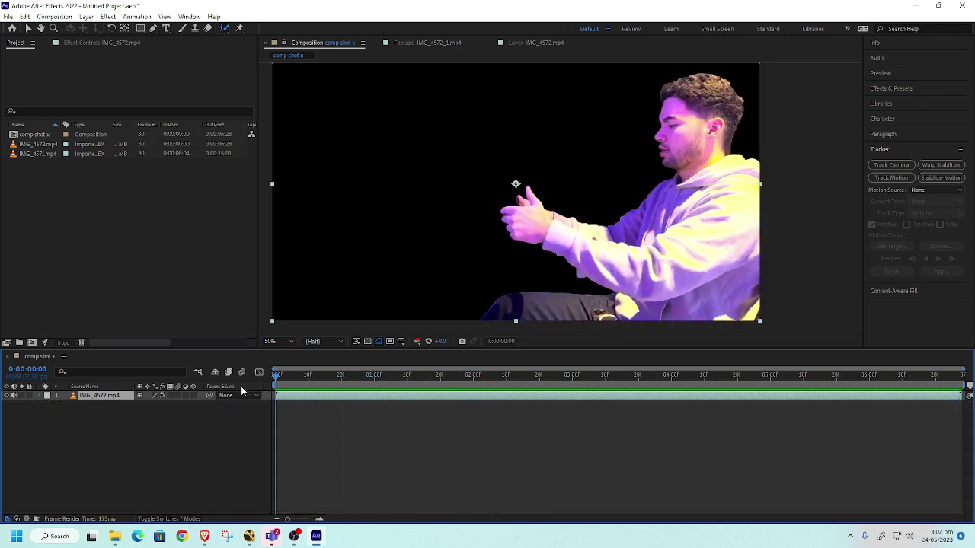
left_click_drag(312, 376, 969, 384)
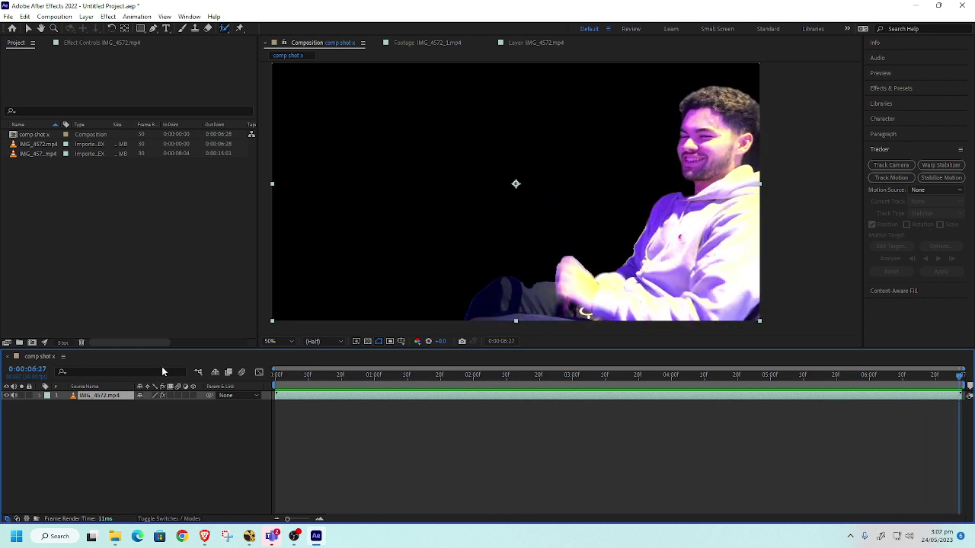
Queue comp shot x for rendering with its output module set to PNG Sequence and RGB + Alpha channels
key("ctrl+m")
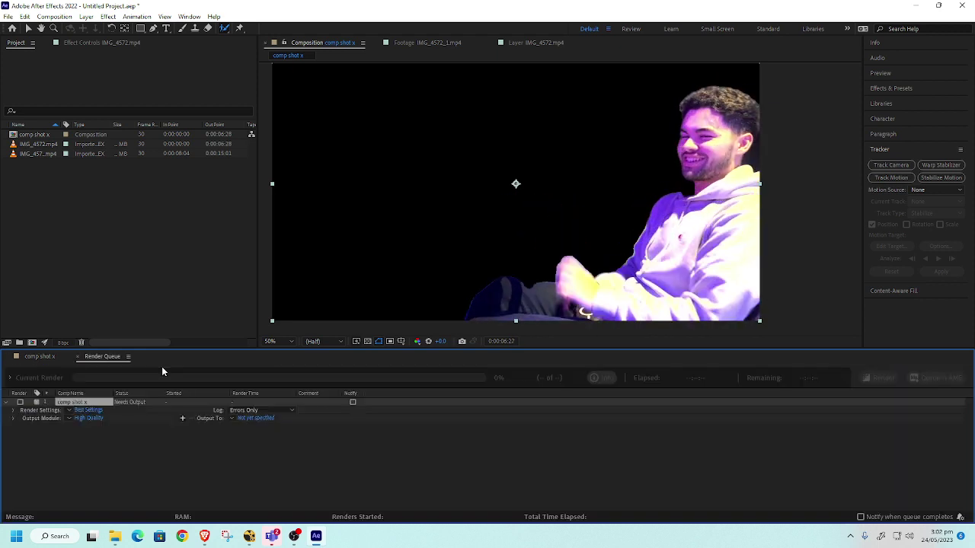
left_click(97, 417)
left_click(457, 141)
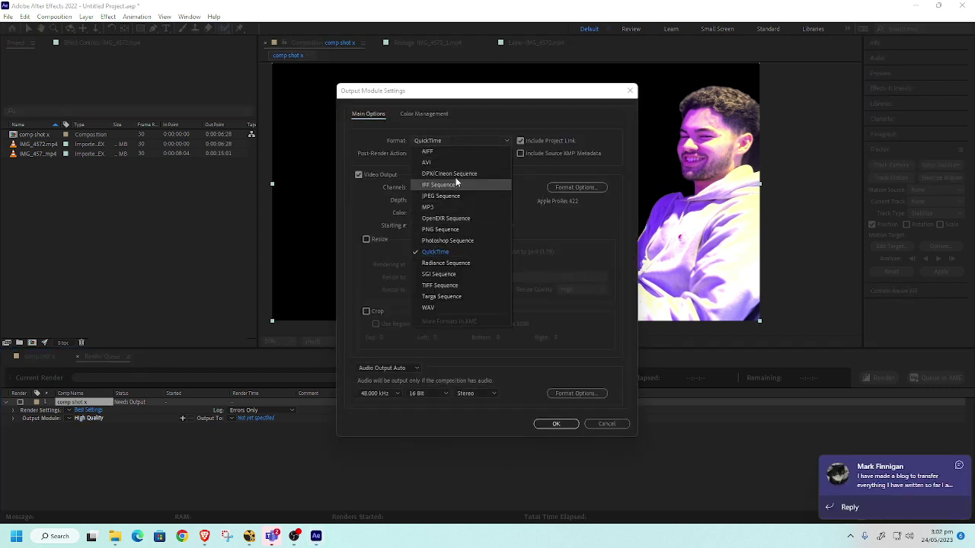
left_click(455, 230)
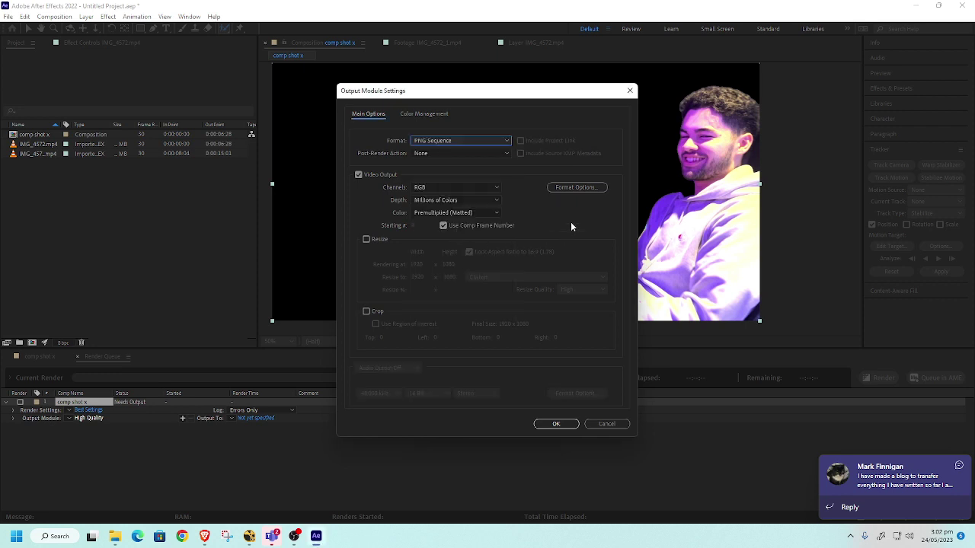
left_click(472, 188)
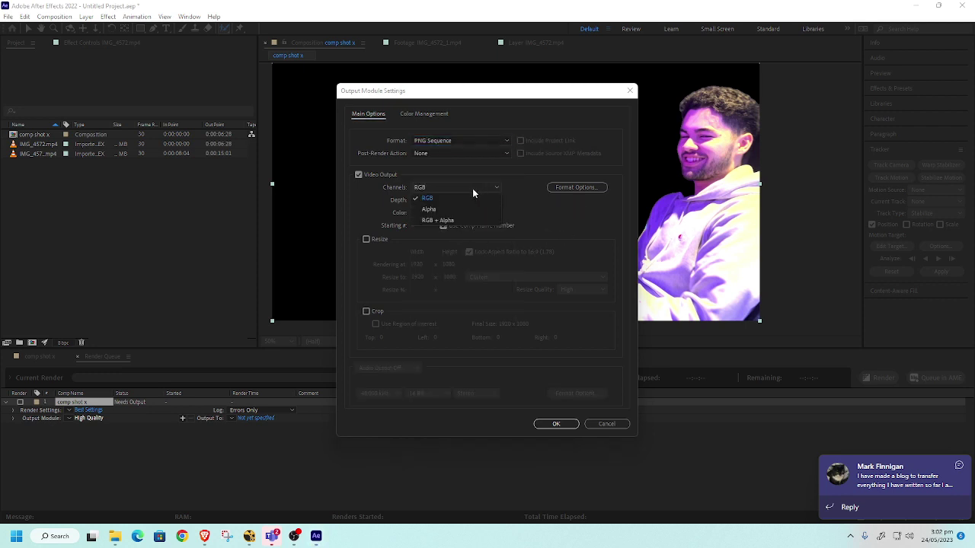
left_click(450, 220)
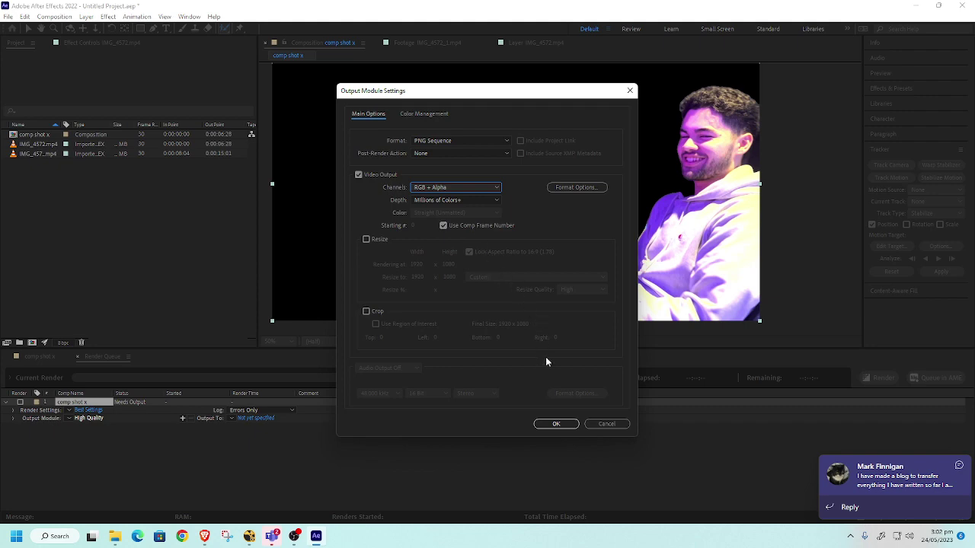
left_click(566, 421)
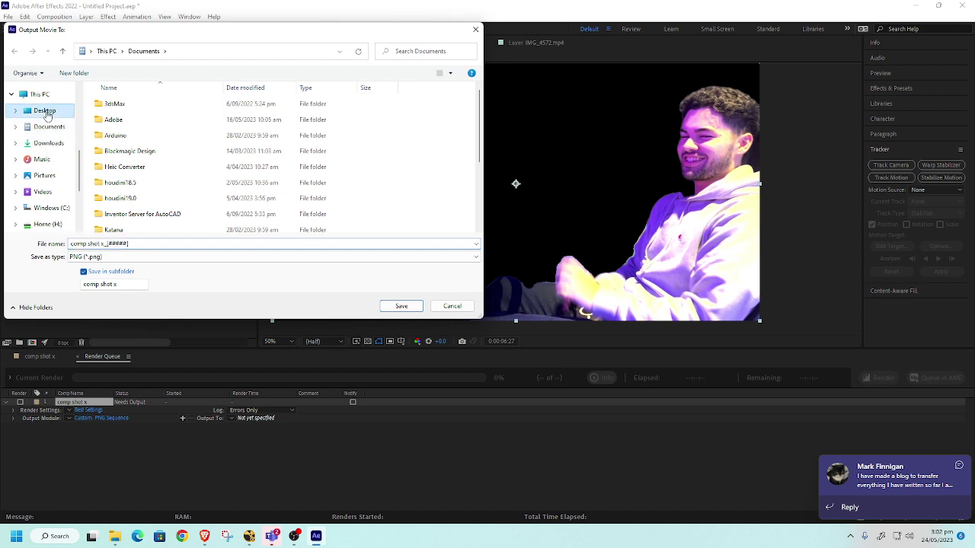
Create a folder named roto inside the Desktop's nuke footage folder and open it as the render destination
left_click(44, 110)
scroll(135, 213, "down", 2)
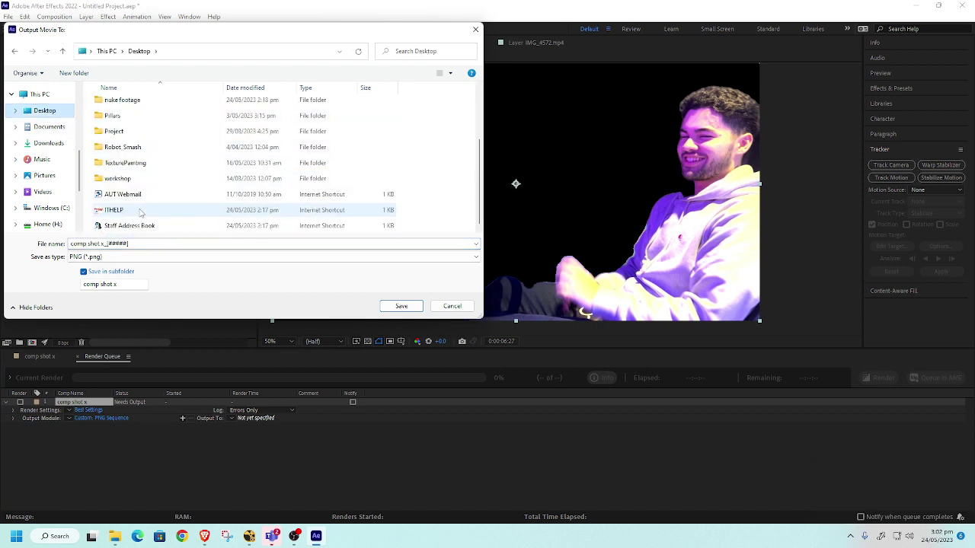
scroll(129, 183, "up", 2)
double_click(122, 131)
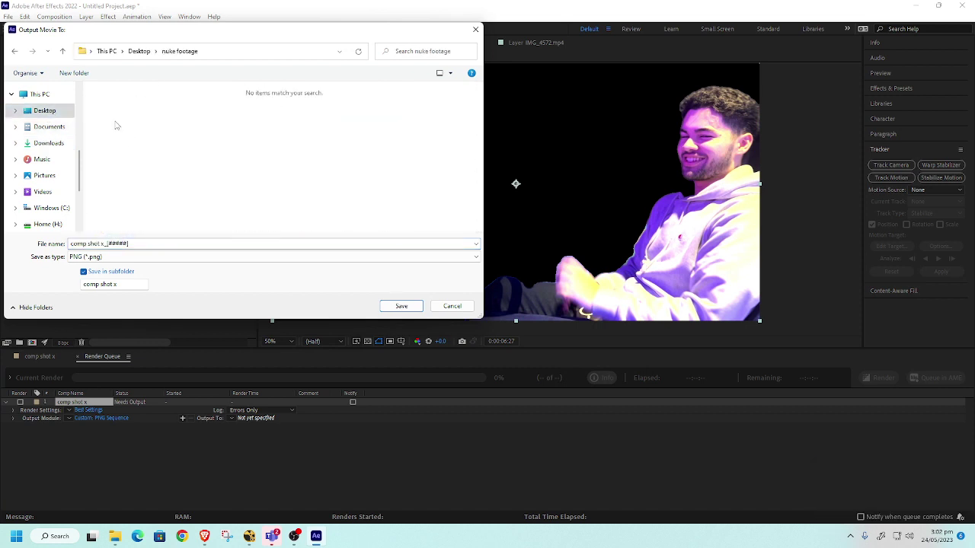
left_click(74, 72)
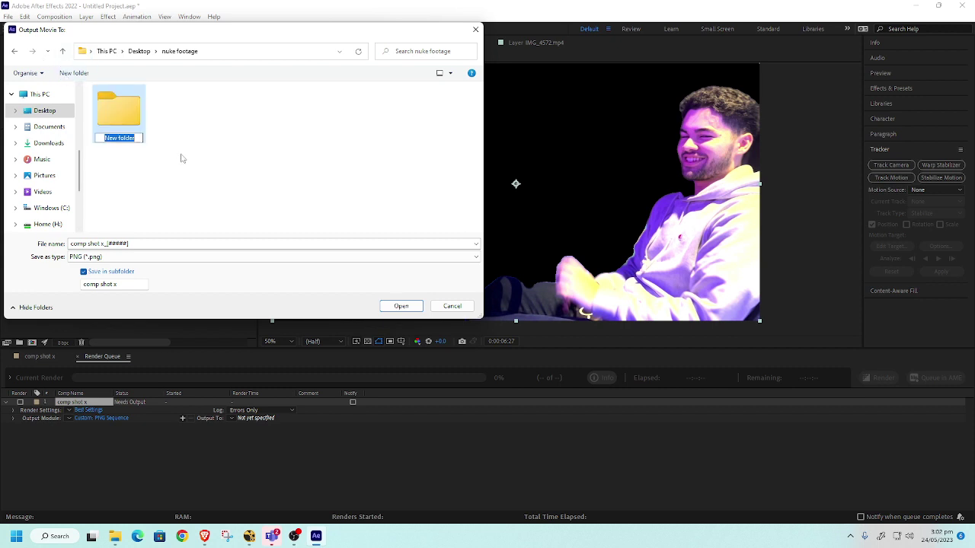
type("roto")
key("Return")
key("Return")
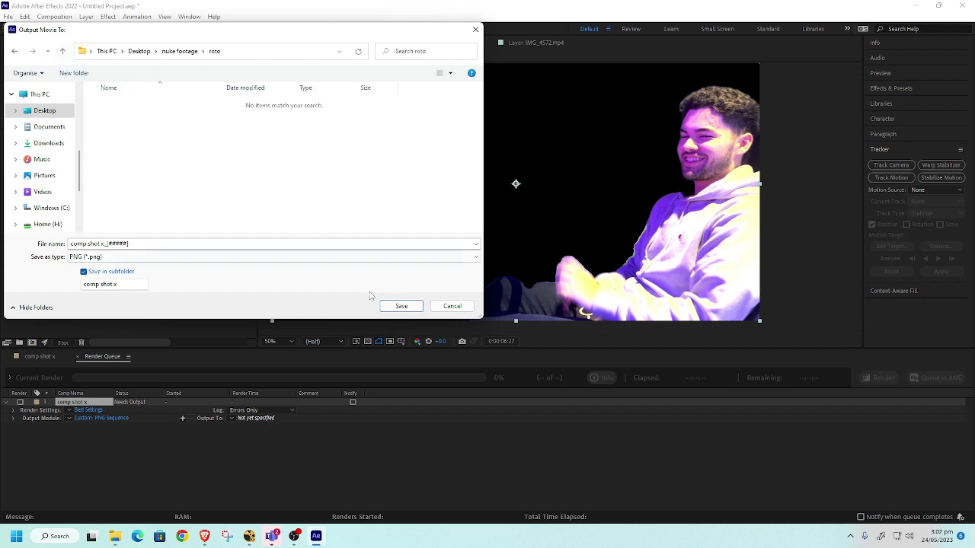
Name the output files roto.[#####], save them in the comp shot x subfolder and render the queued composition
left_click(102, 244)
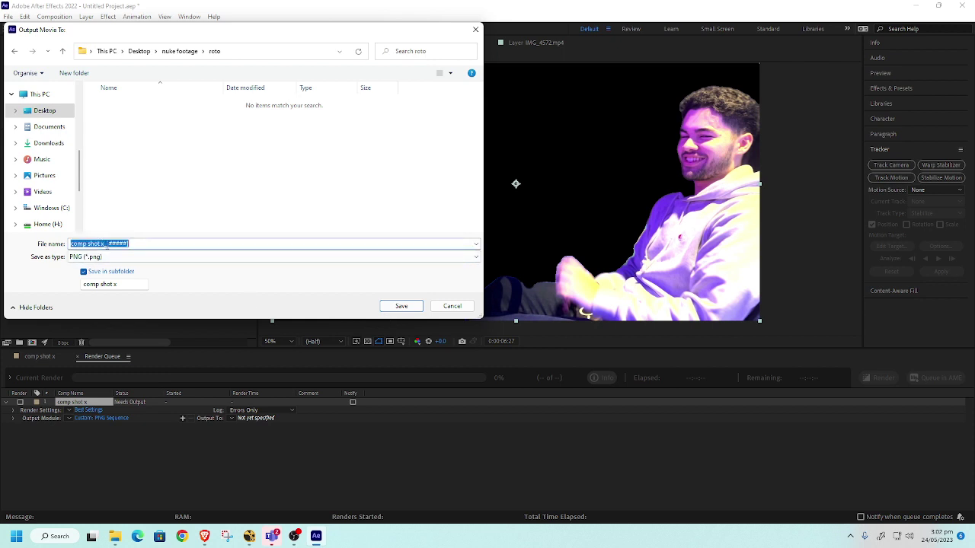
left_click_drag(71, 243, 108, 244)
type("roto_")
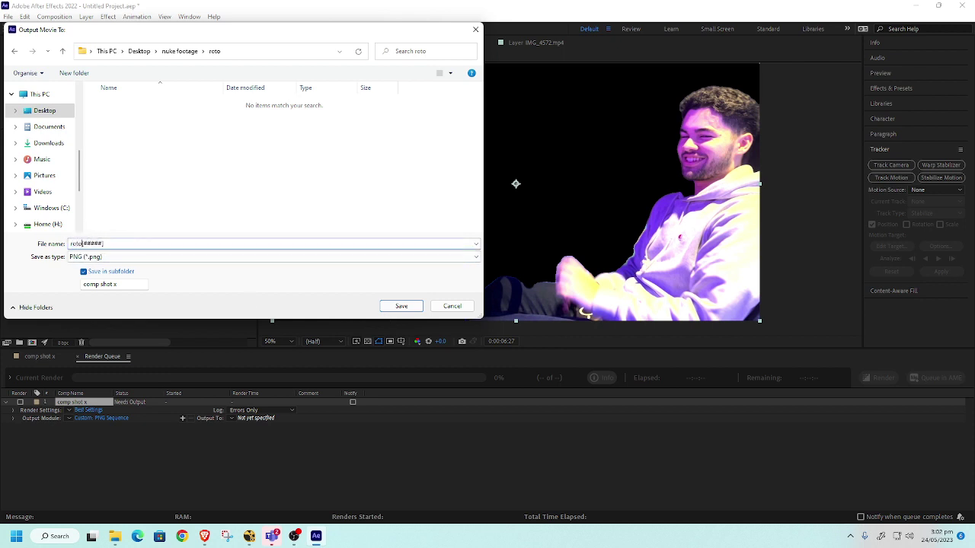
left_click(404, 307)
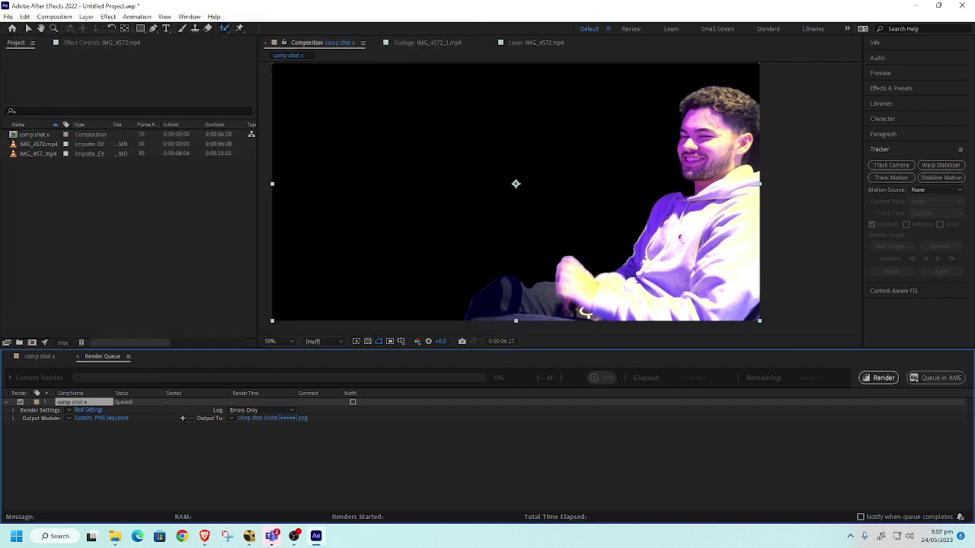
left_click(880, 378)
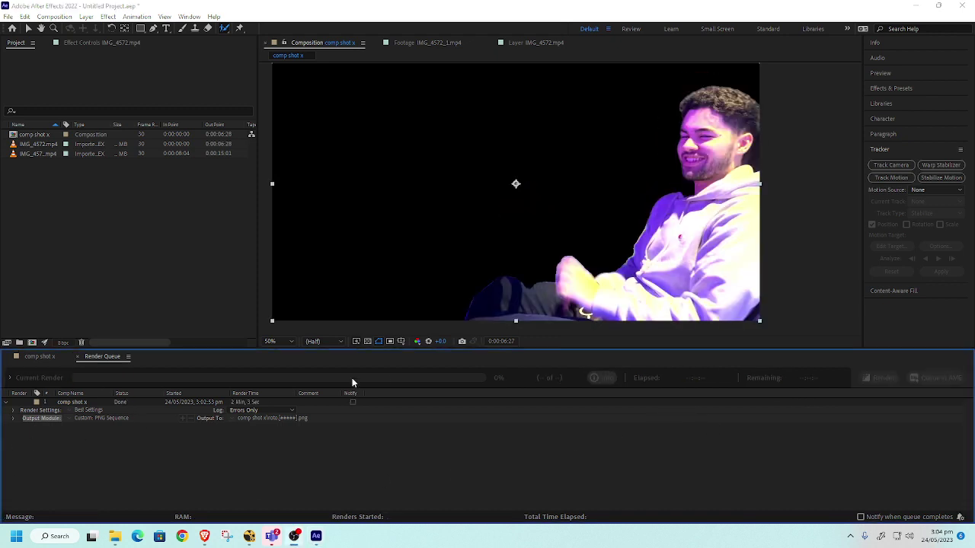
Import the rendered roto.00000 frames as a PNG sequence from the comp shot x folder under nuke footage\roto
left_click(37, 358)
double_click(151, 265)
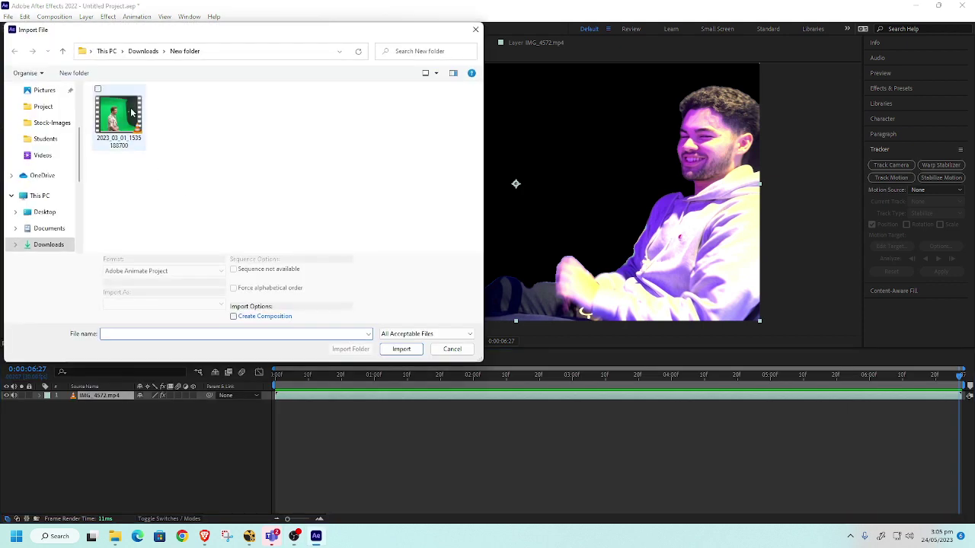
scroll(43, 114, "up", 3)
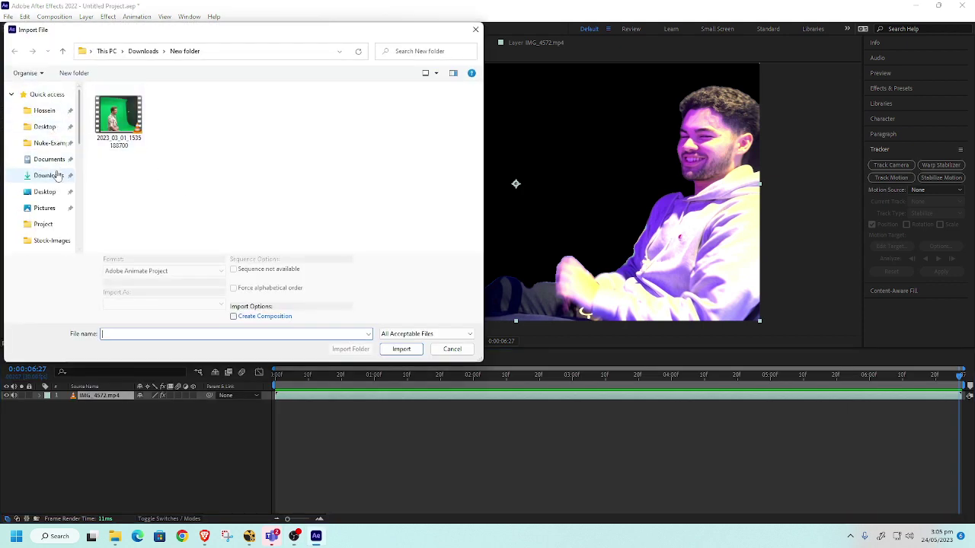
left_click(45, 192)
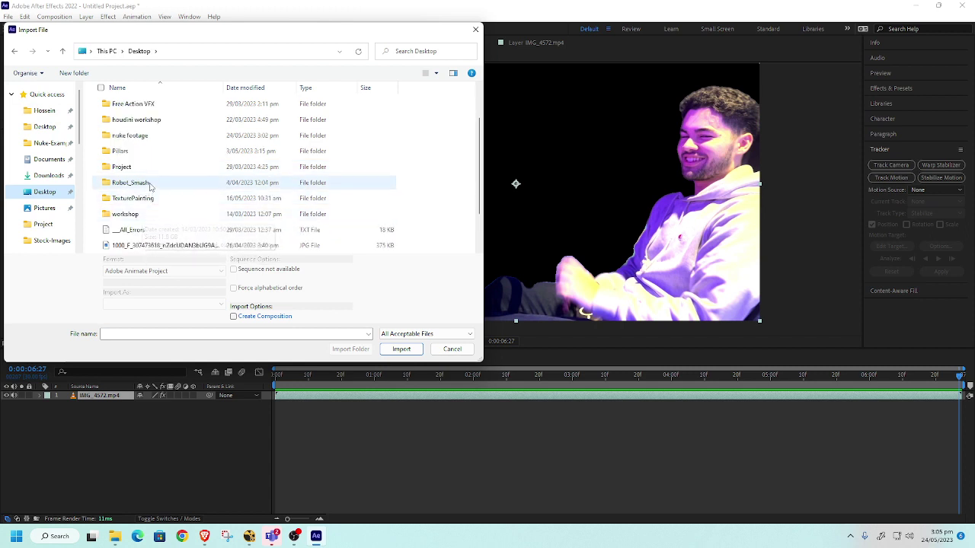
double_click(128, 183)
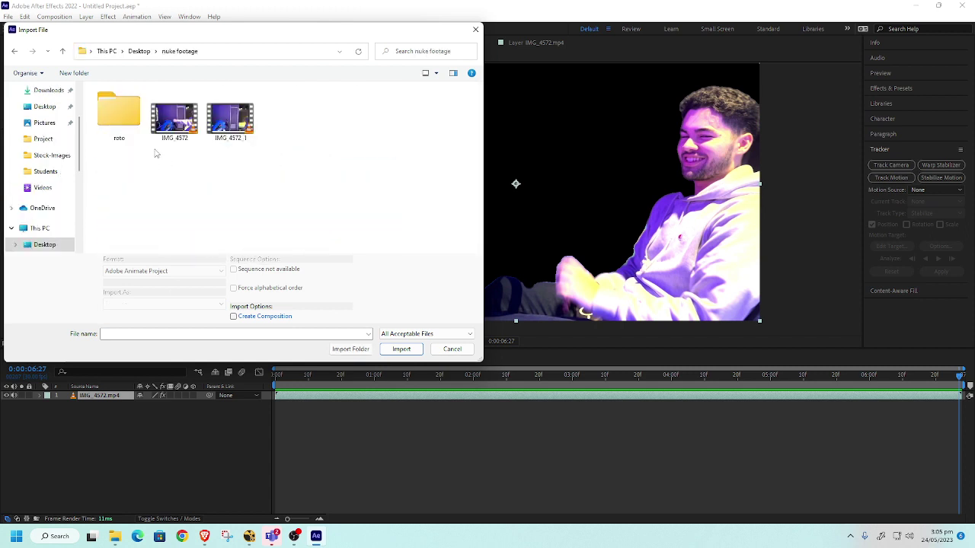
left_click(129, 120)
double_click(129, 121)
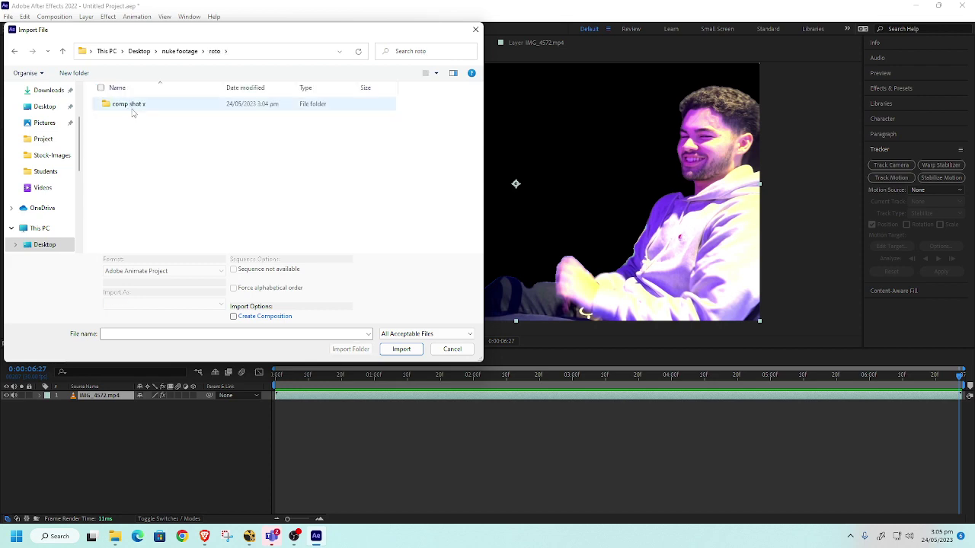
double_click(126, 103)
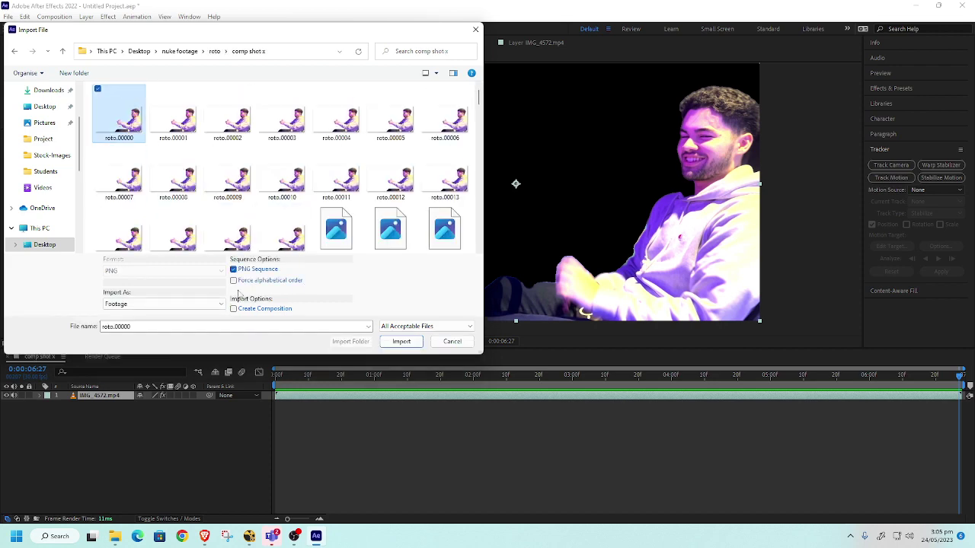
left_click(400, 342)
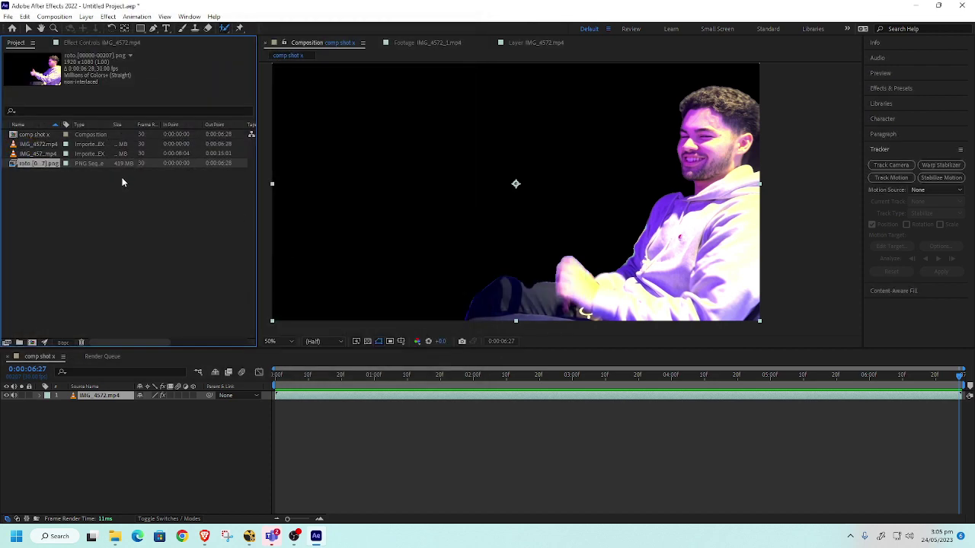
right_click(40, 168)
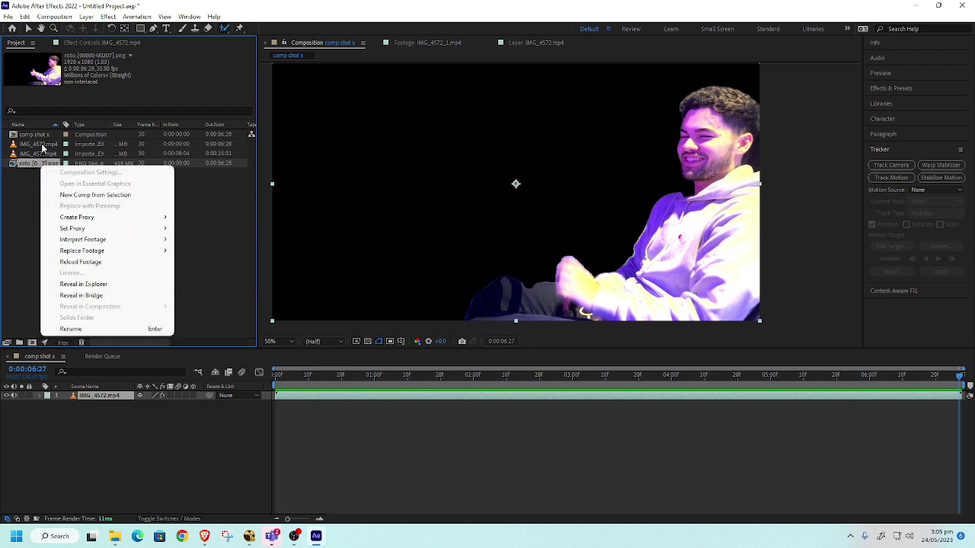
left_click(42, 145)
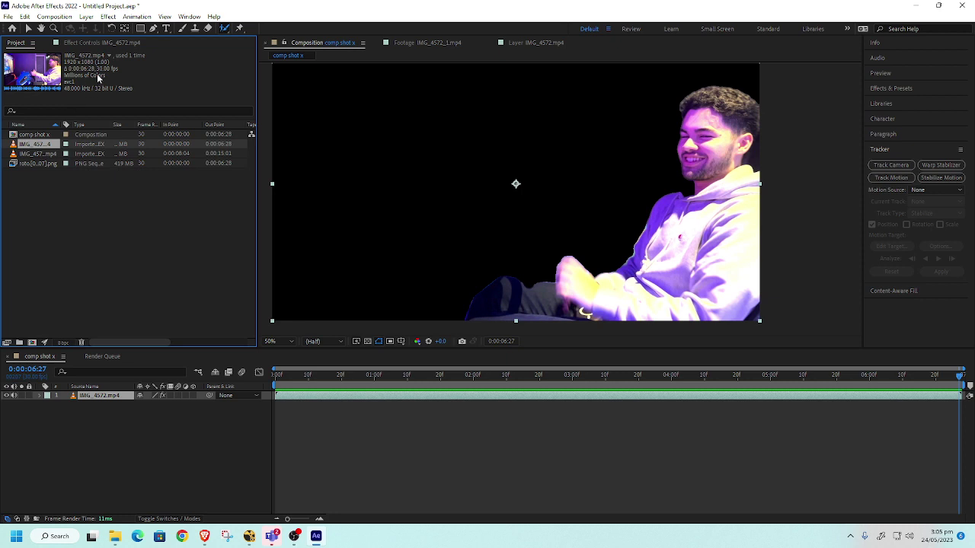
right_click(46, 164)
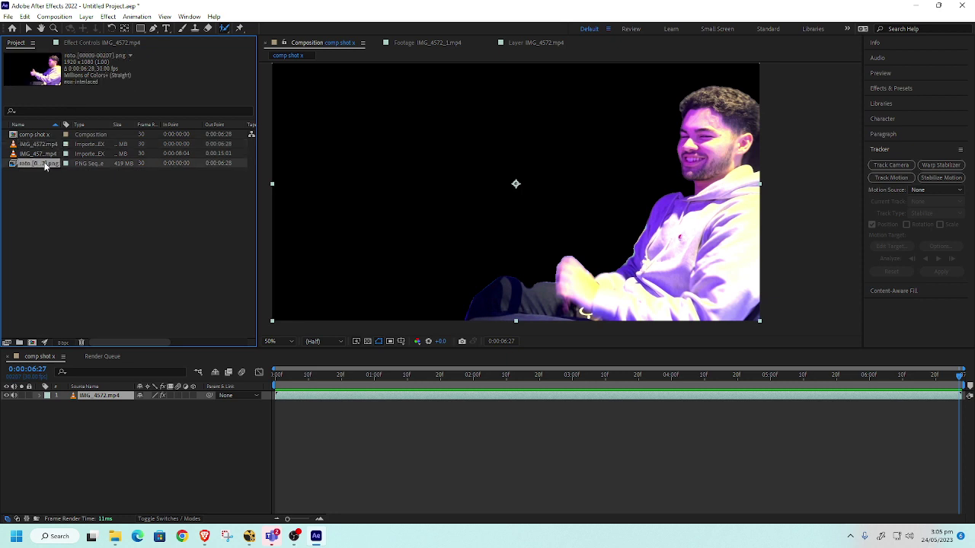
mouse_move(164, 237)
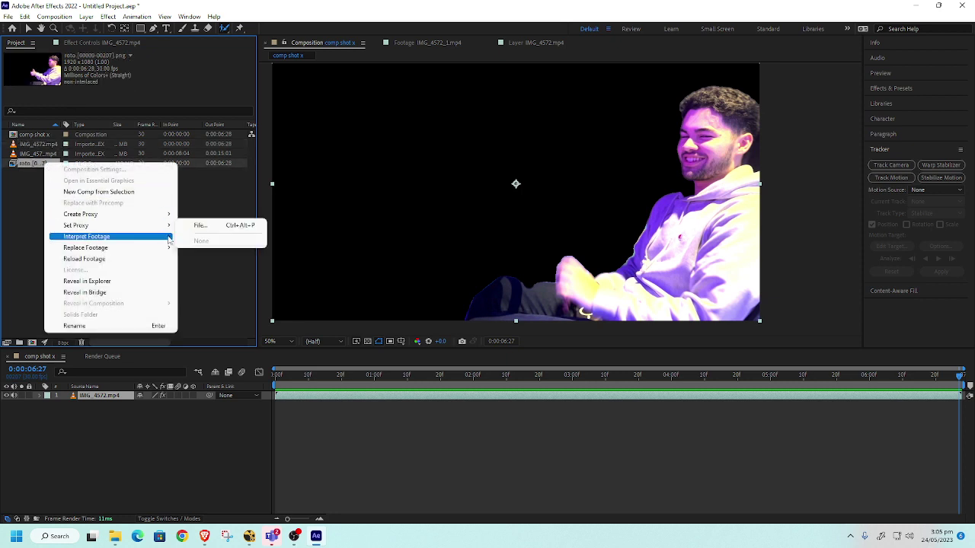
left_click(25, 200)
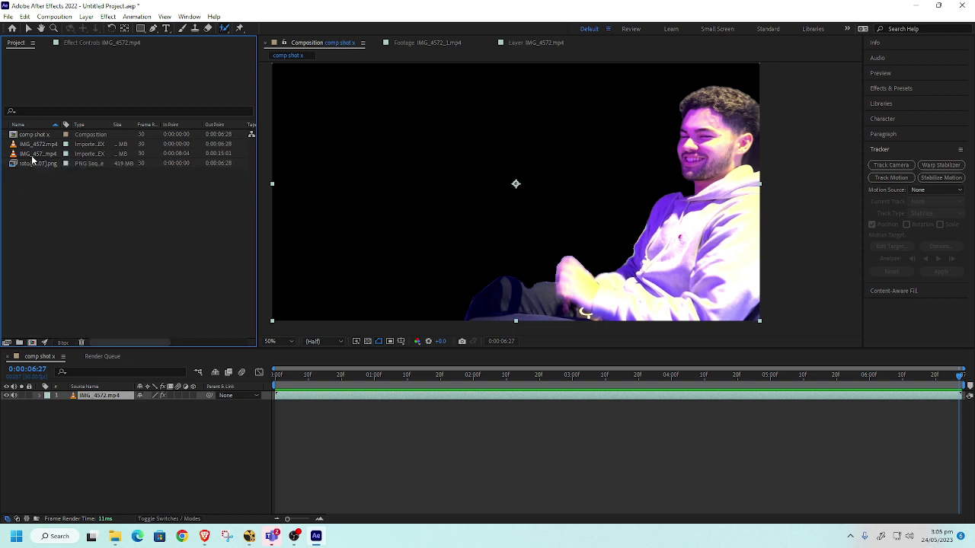
Add the roto PNG sequence to the comp shot x timeline and delete the original IMG_4572.mp4 layer
left_click_drag(32, 165, 101, 405)
left_click(102, 405)
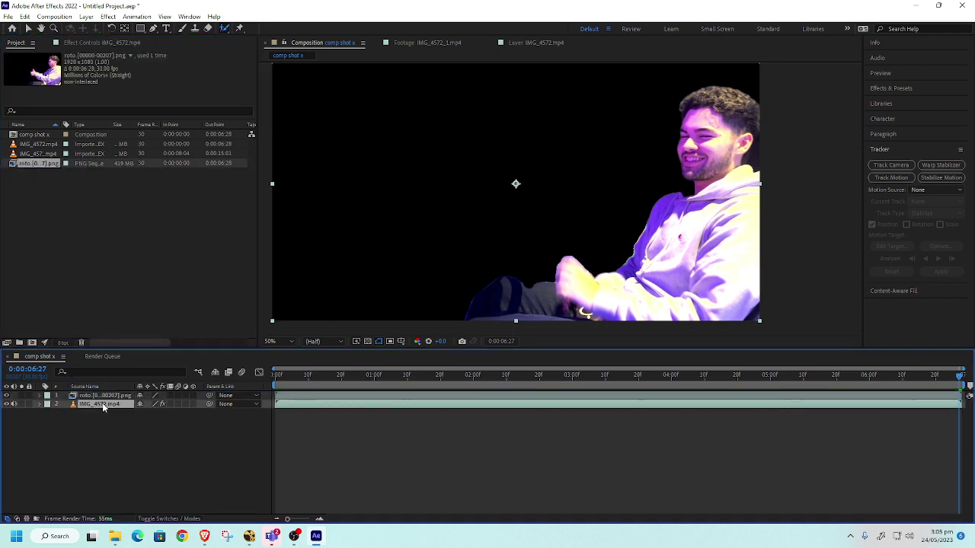
key("Delete")
left_click(408, 376)
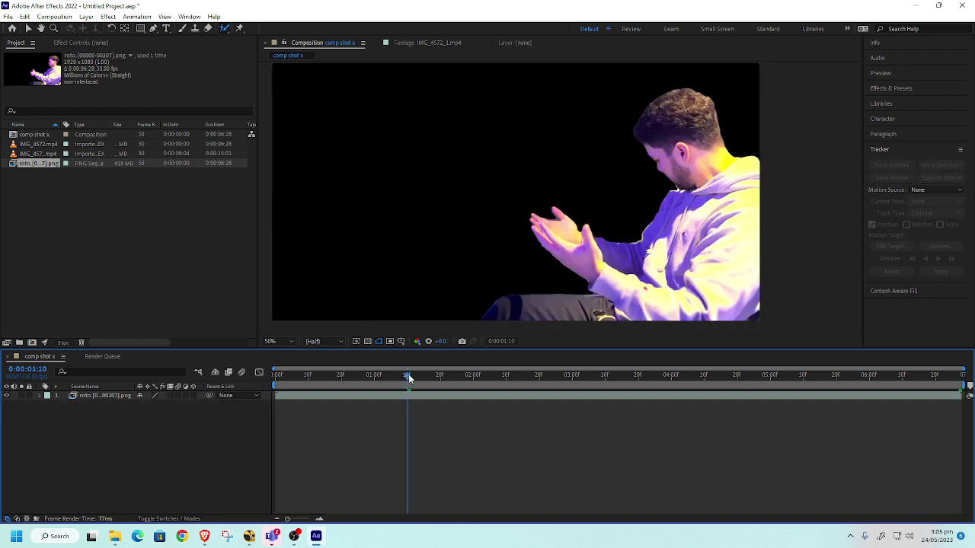
Place IMG_4572.mp4 beneath the roto layer in the timeline and IMG_4572_1.mp4 below it
left_click_drag(36, 150, 77, 472)
left_click_drag(408, 376, 853, 375)
left_click(500, 375)
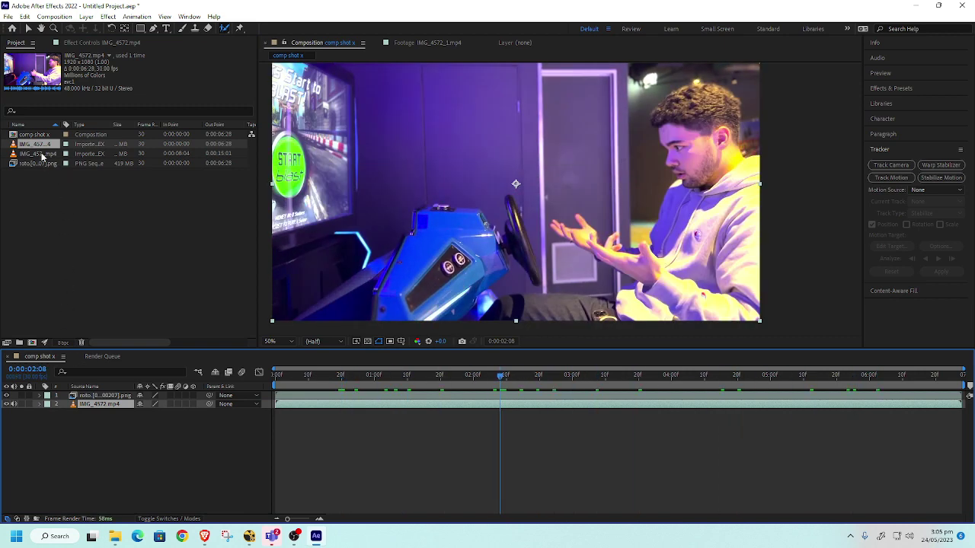
left_click_drag(41, 156, 91, 413)
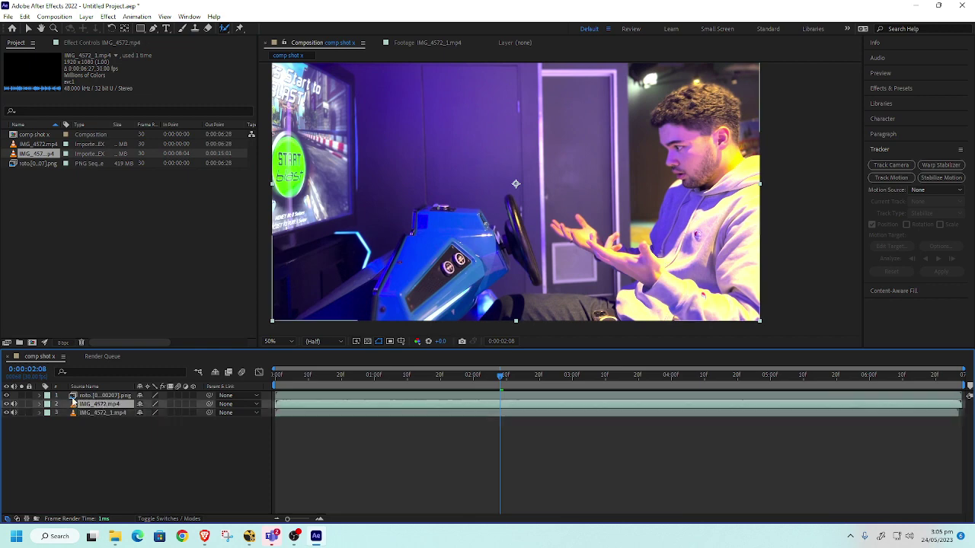
Rename the IMG_4572.mp4 layer to top layer and the IMG_4572_1.mp4 layer to clean plate
key("Return")
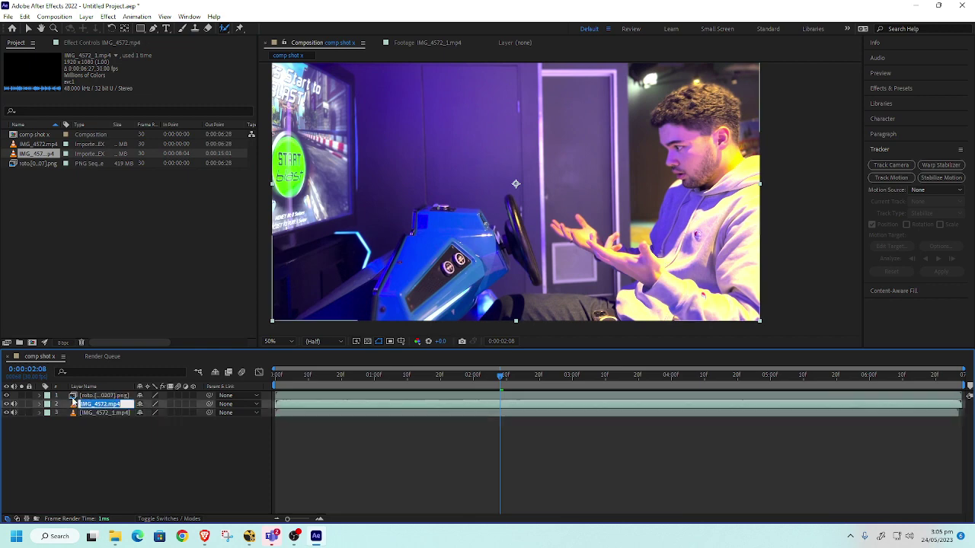
type("top layer")
key("Return")
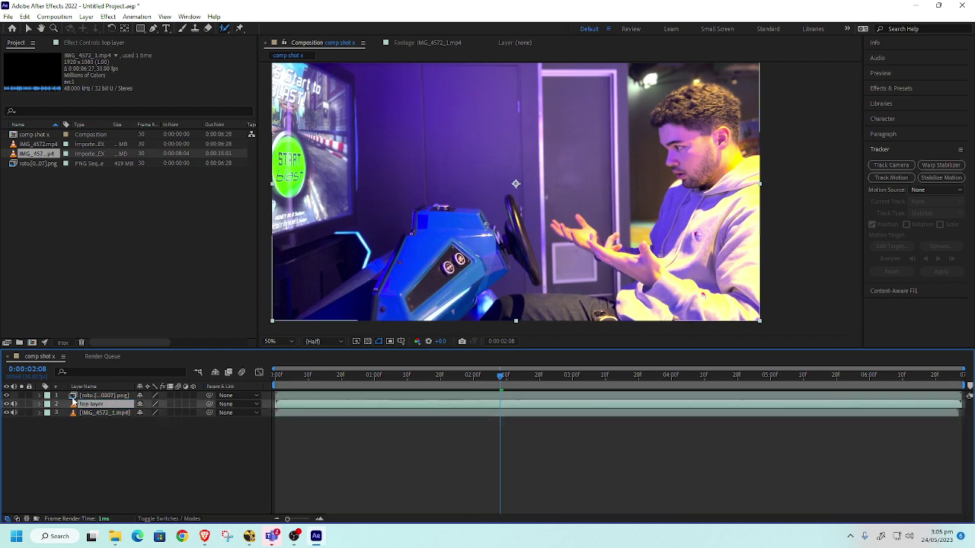
left_click(105, 413)
key("Return")
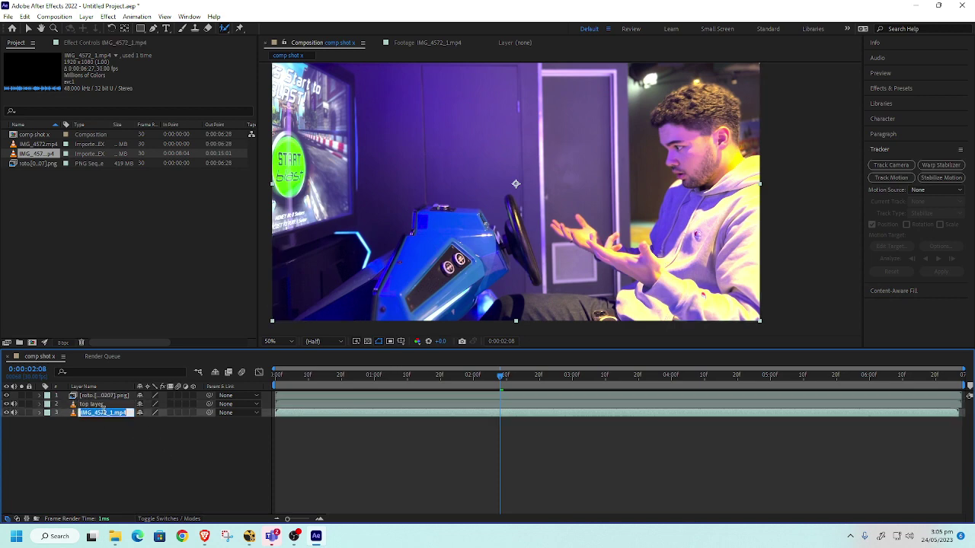
type("b")
type("lean plate")
key("Return")
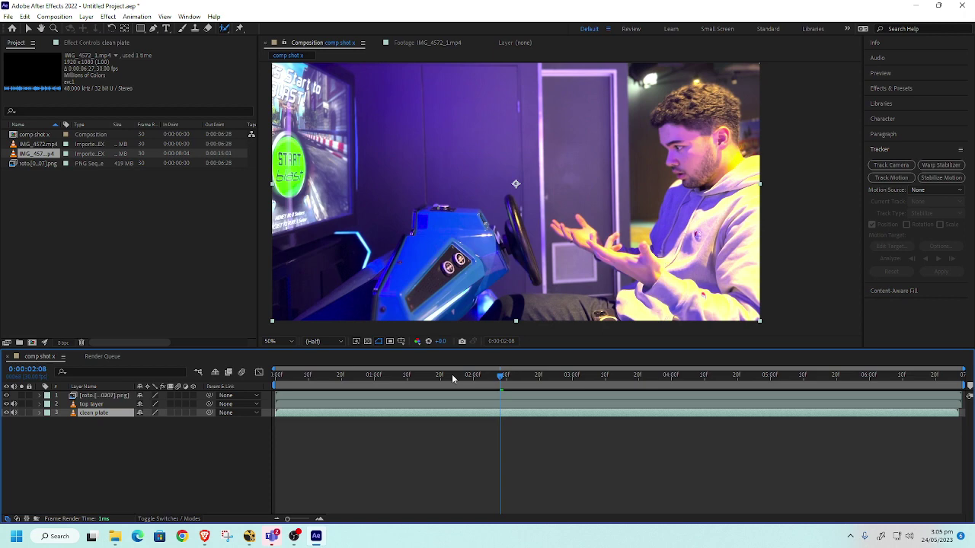
Hide the roto sequence layer and lower the top layer's opacity to 64%
left_click(48, 404)
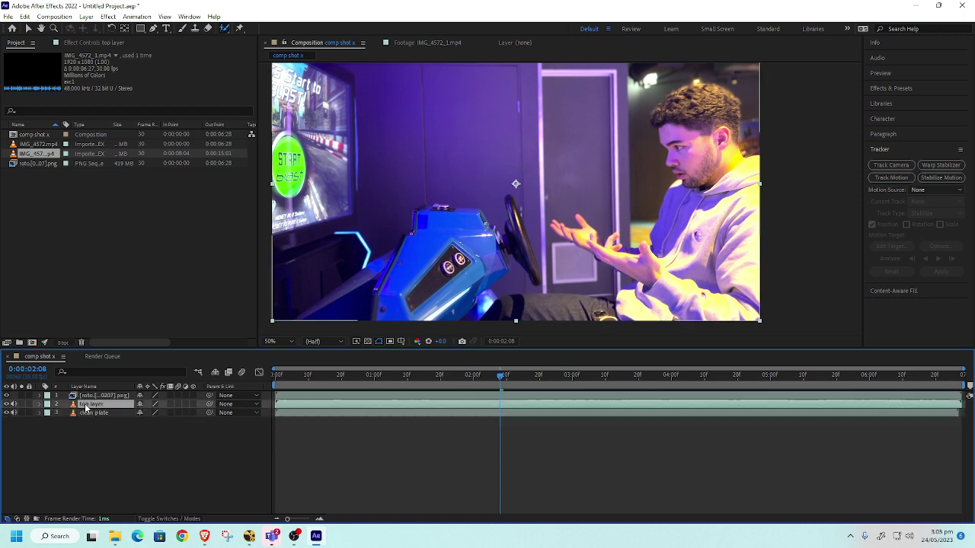
left_click(7, 396)
key("t")
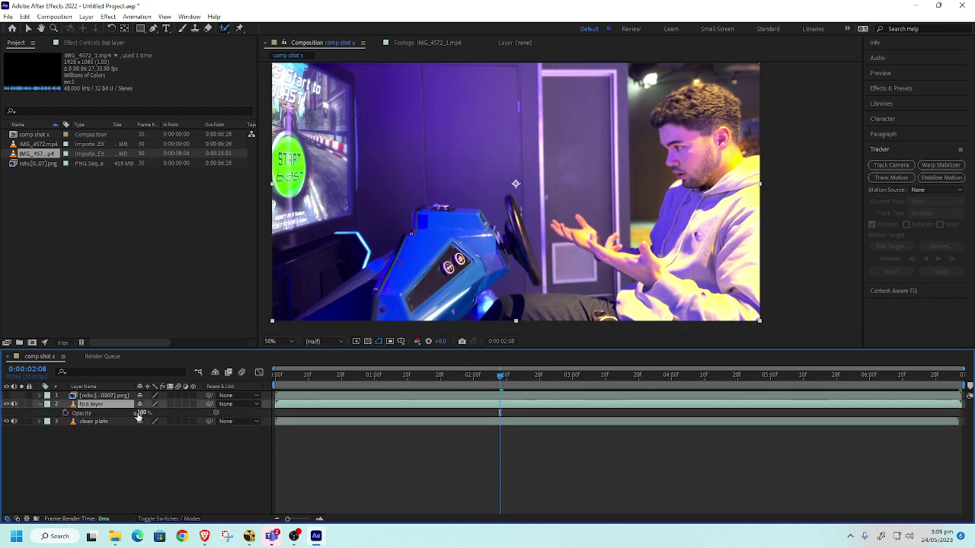
left_click_drag(139, 415, 119, 417)
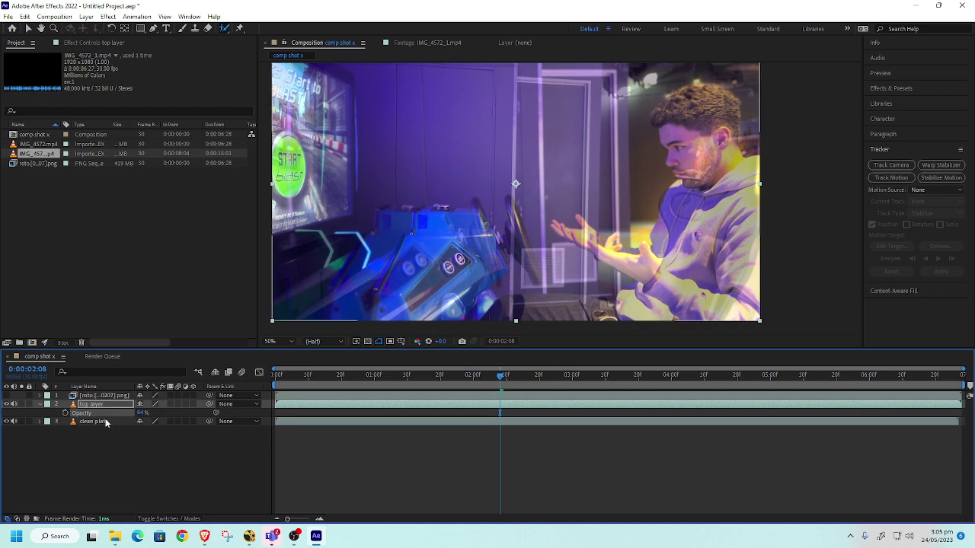
Reposition the clean plate layer so its arcade machine and door line up with those in the top layer
left_click(98, 421)
left_click(423, 283)
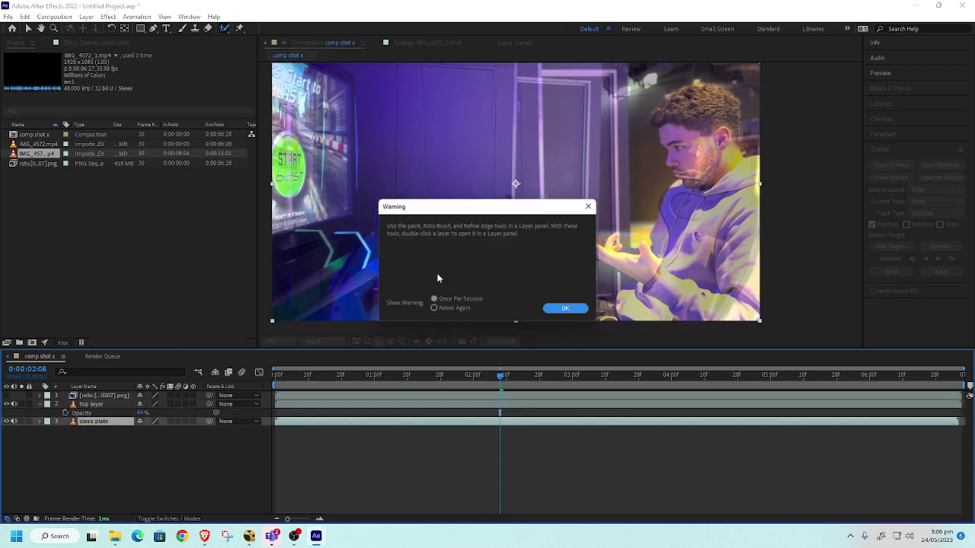
left_click(590, 209)
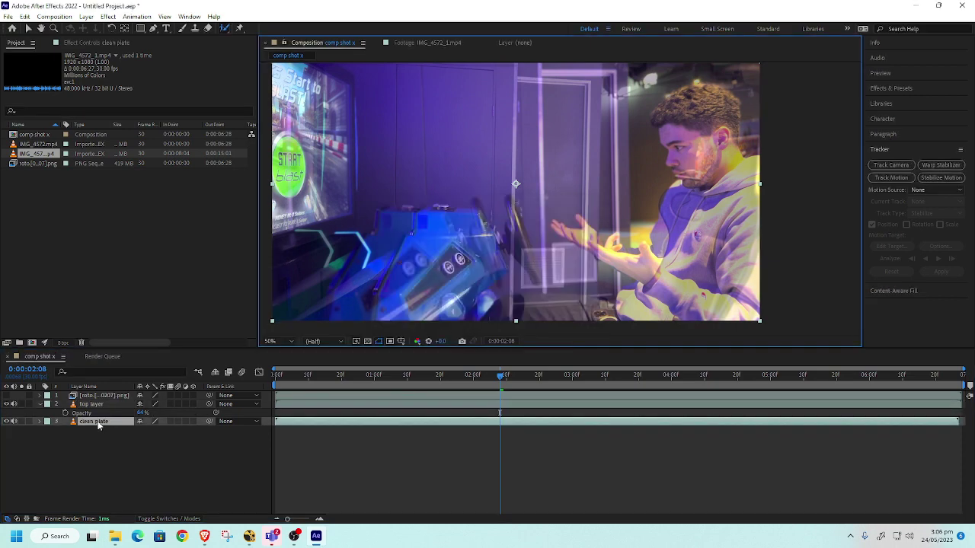
left_click_drag(471, 265, 507, 258)
key("Return")
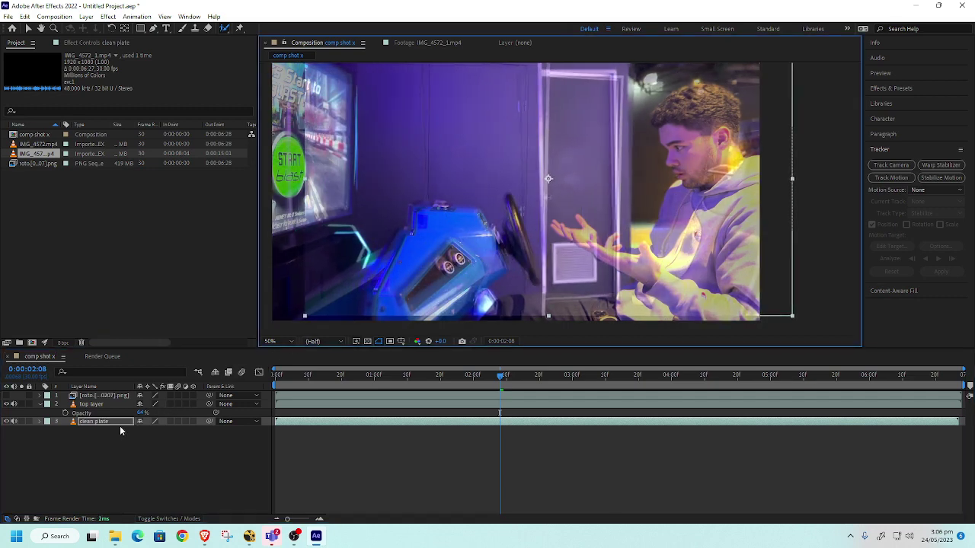
Set the clean plate layer's rotation to -1.8°
key("r")
left_click(148, 430)
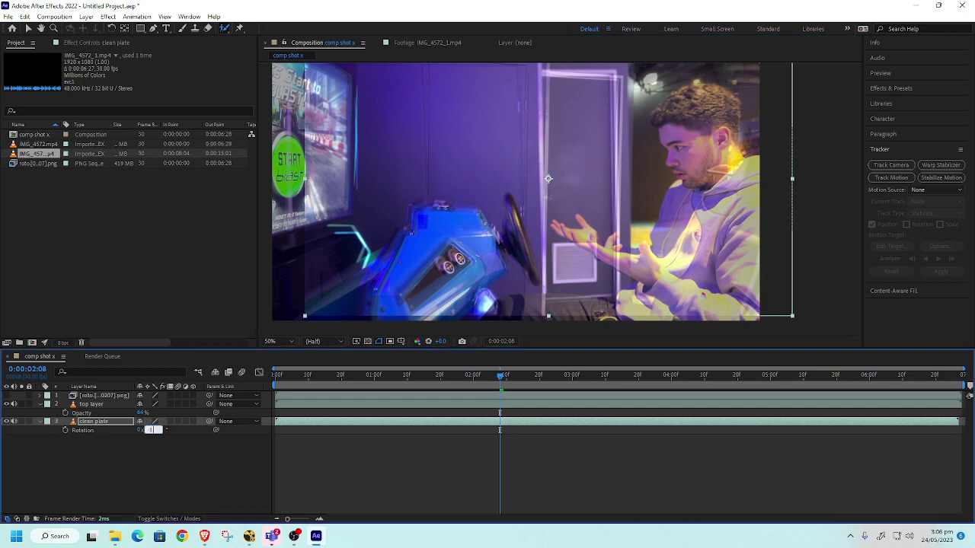
type("-1")
key("Return")
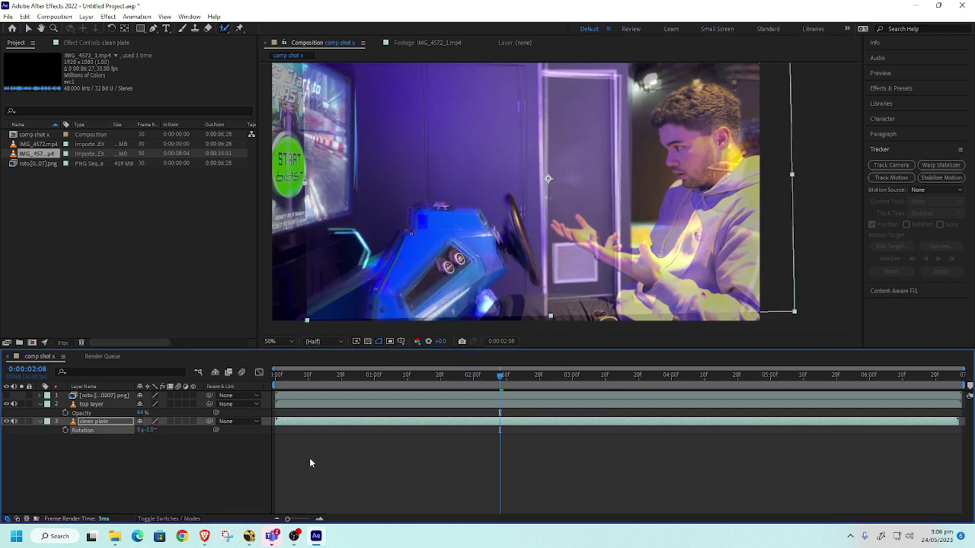
left_click(160, 431)
type("-1.8")
key("Return")
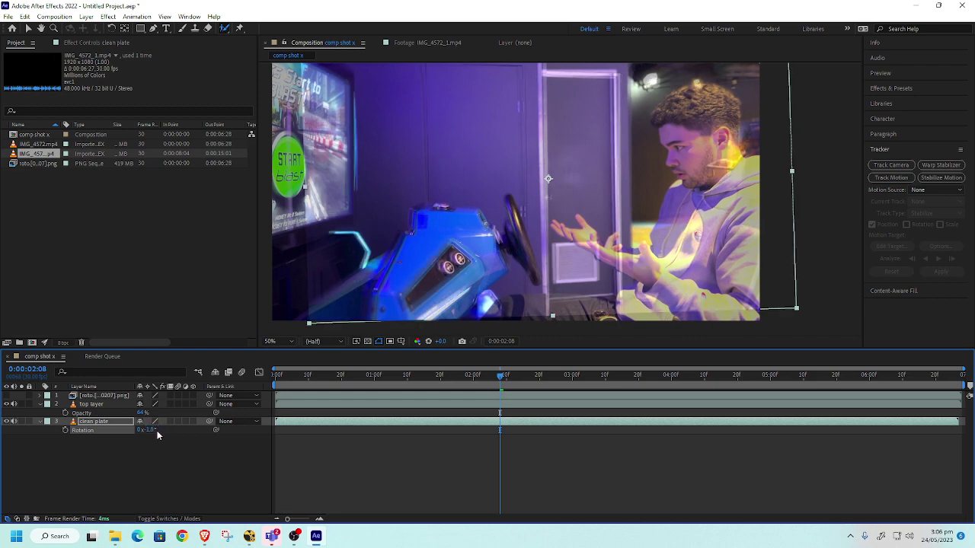
Nudge the clean plate layer slightly left and fine-tune its scale to match the top layer's door and machine
left_click(579, 267)
key("Left")
key("Left")
key("Left")
key("Left")
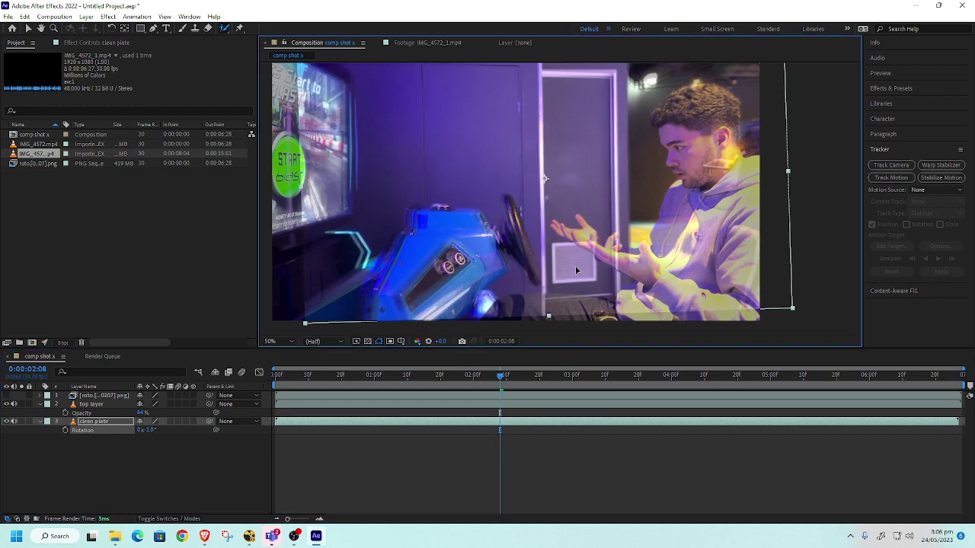
key("Left")
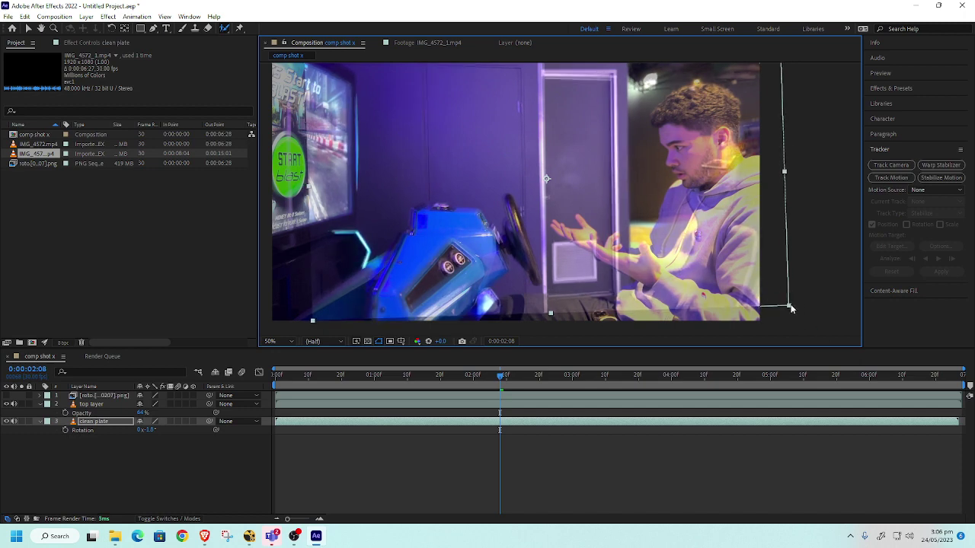
left_click_drag(795, 311, 797, 311)
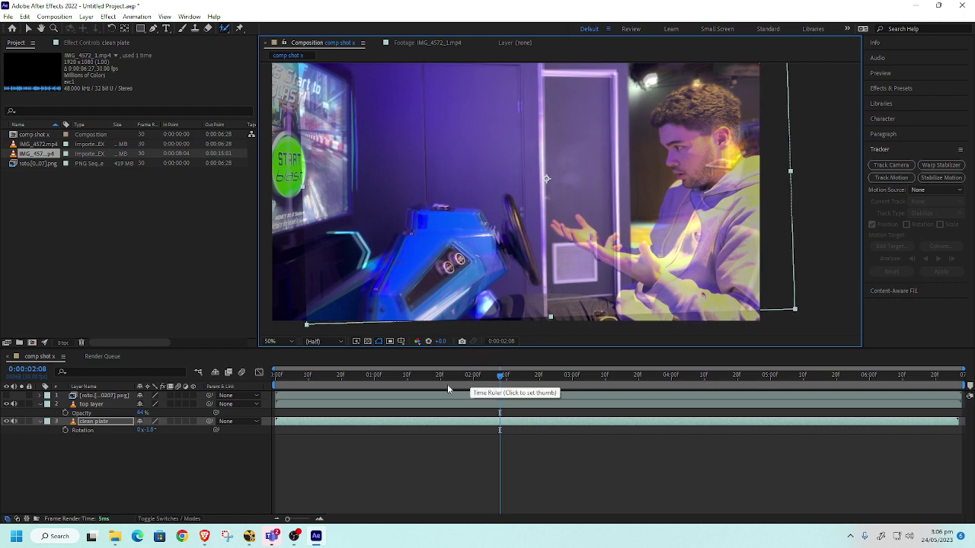
Set the top layer's opacity to 100% and draw a closed Pen mask around its arcade machine and the wall up to the door frame
left_click_drag(140, 413, 434, 409)
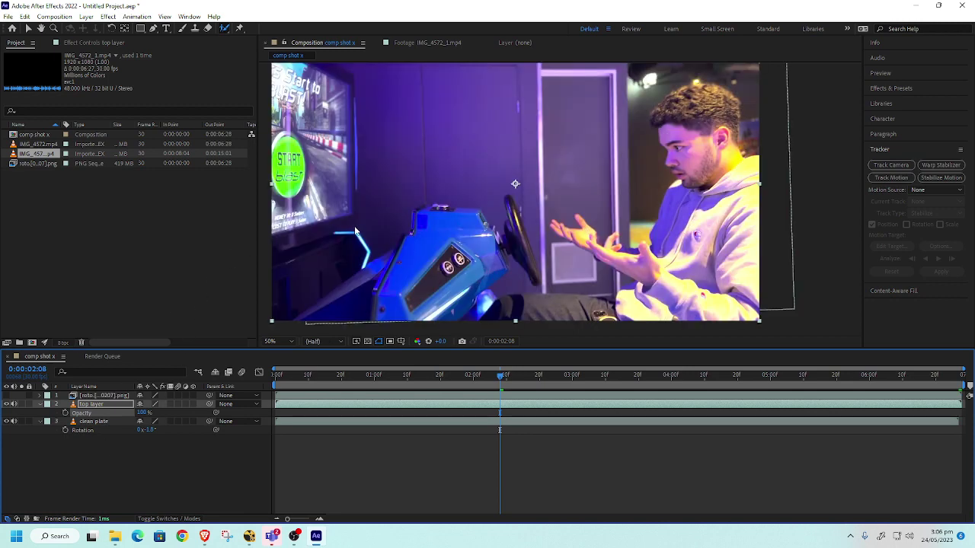
key("comma")
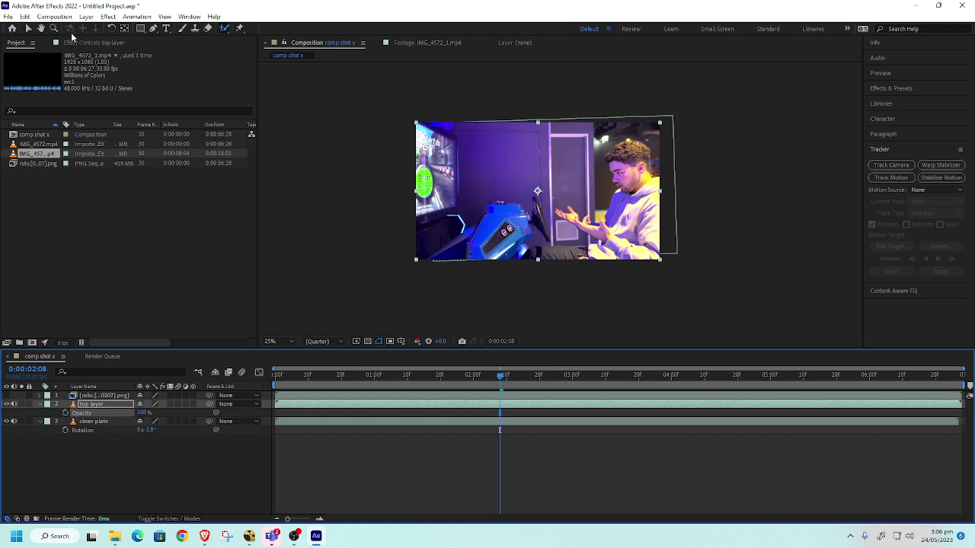
left_click(153, 28)
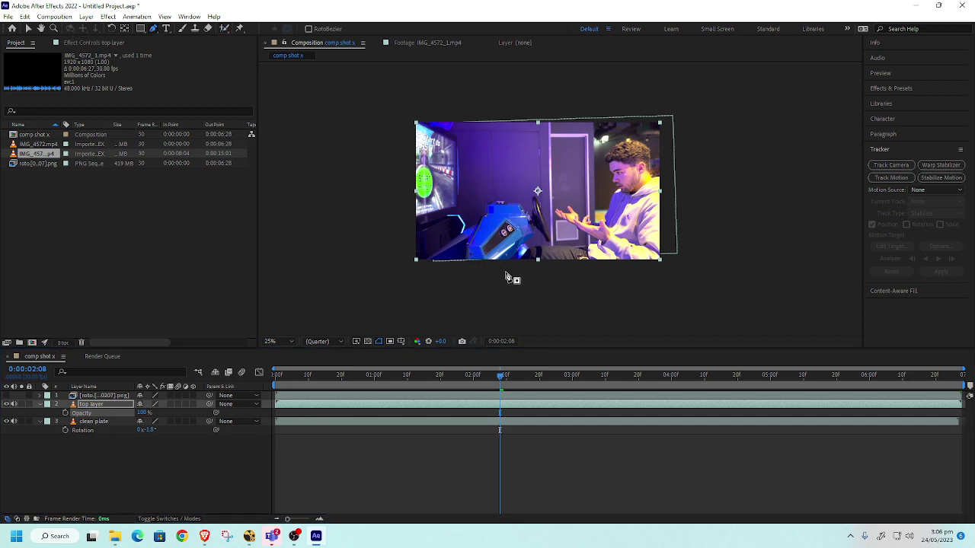
left_click(506, 269)
left_click(530, 247)
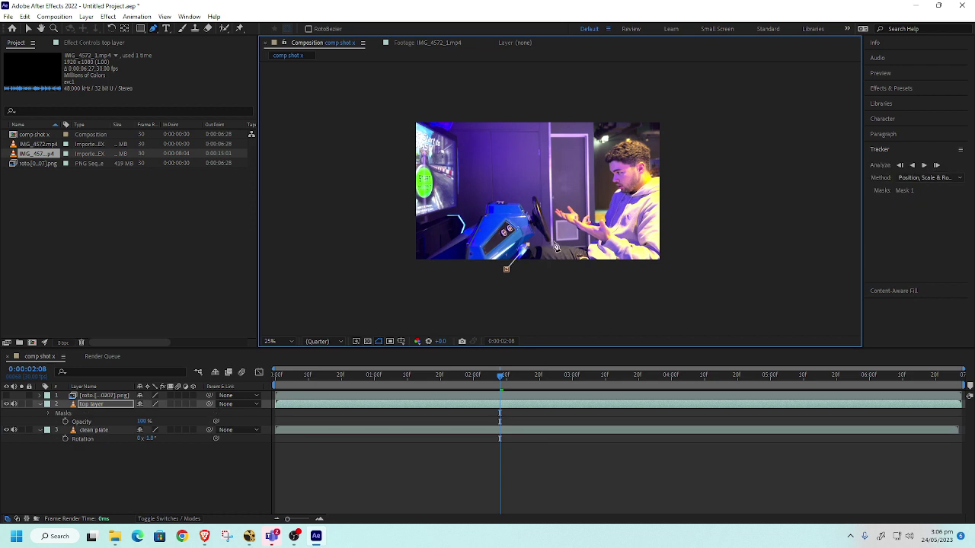
left_click(551, 221)
left_click(544, 118)
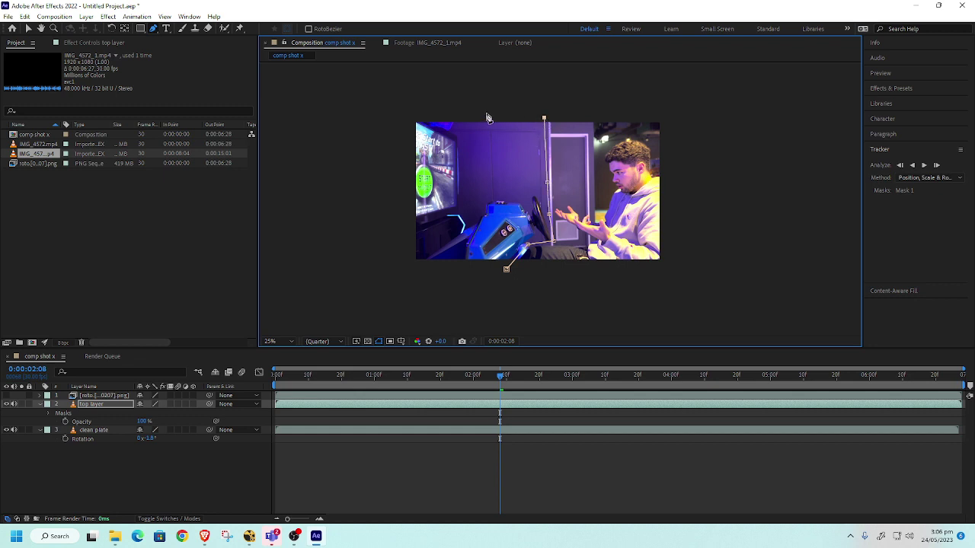
left_click(402, 115)
left_click(413, 275)
left_click(507, 269)
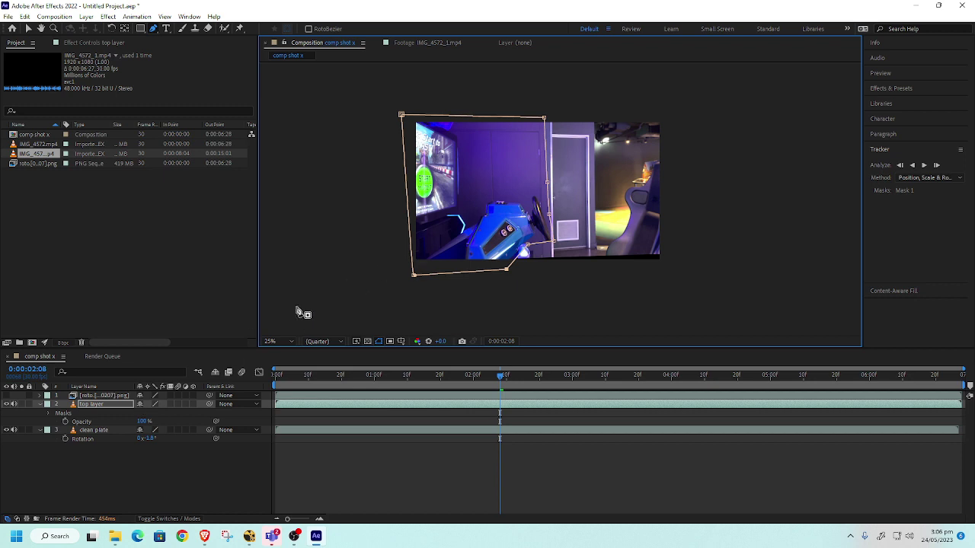
Set the top layer's mask feather to 118 pixels, briefly hiding the clean plate to check the mask edge
left_click(99, 409)
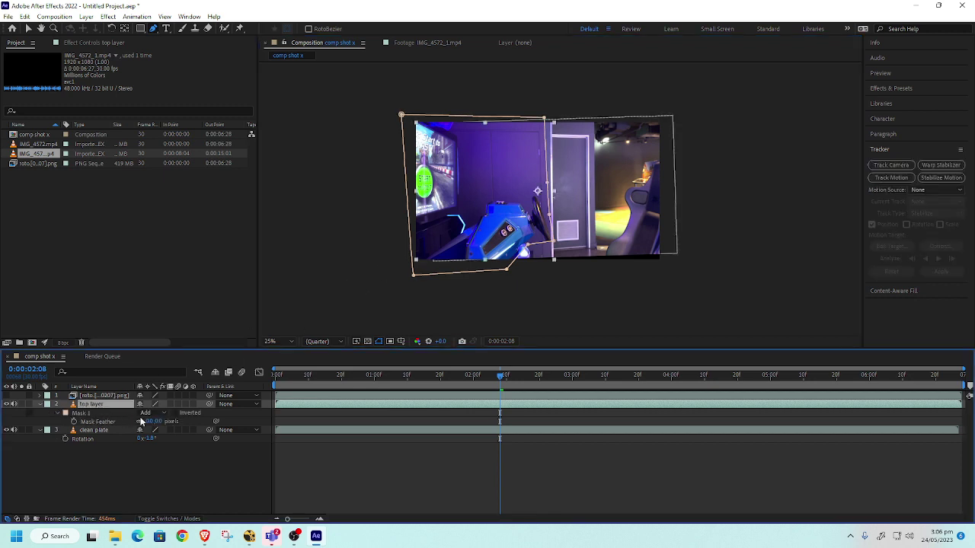
key("f")
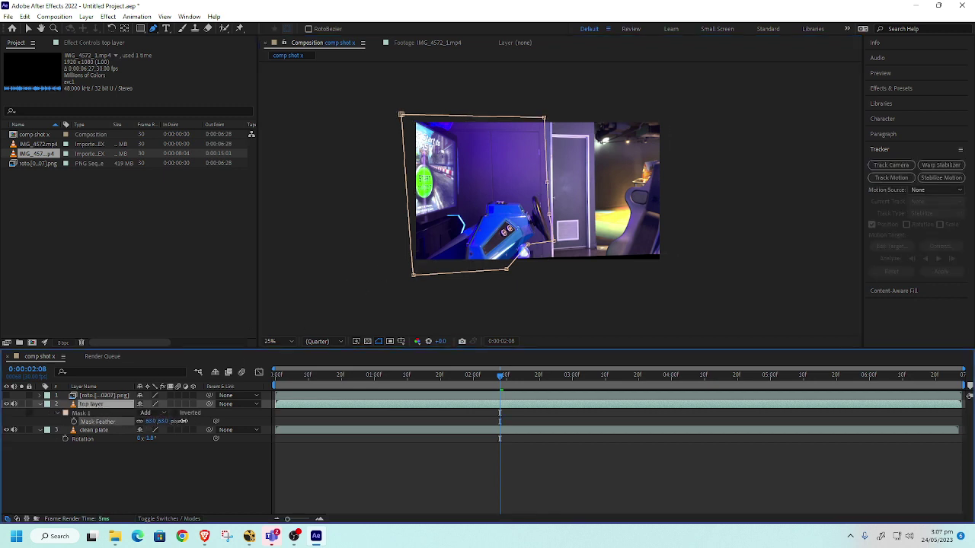
left_click_drag(183, 421, 191, 421)
left_click(13, 430)
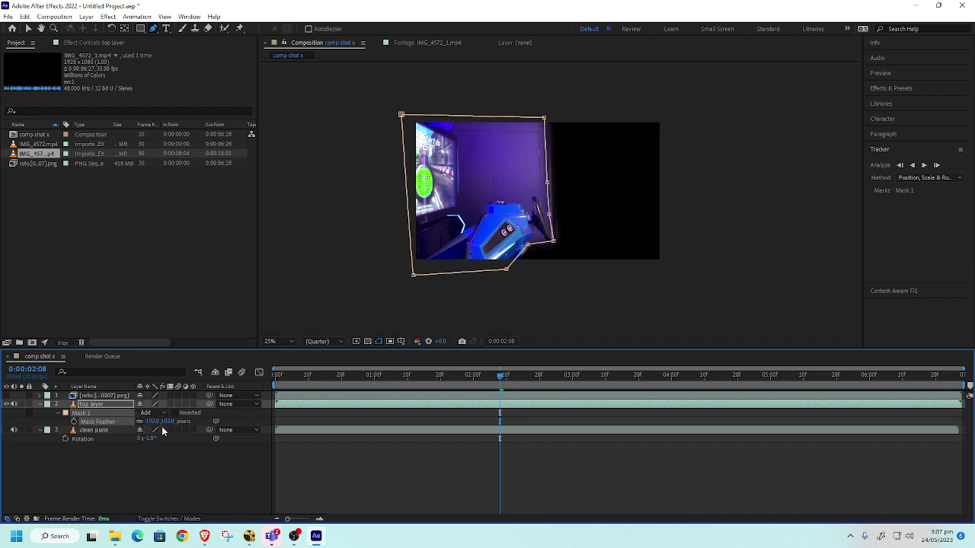
left_click(150, 422)
left_click(7, 432)
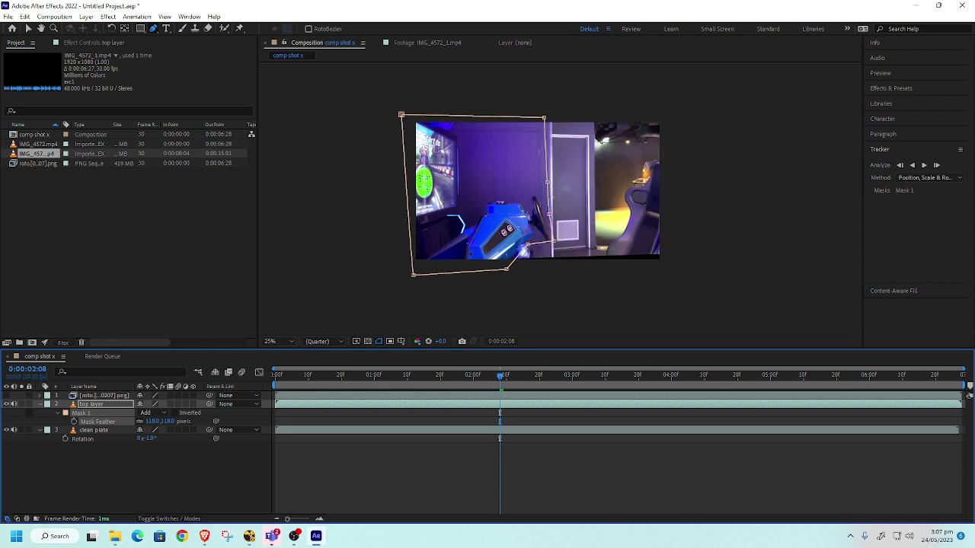
Show the roto layer and review the composite around 0:00:02:08 to 0:00:03:21, ending at 0:00:02:28
left_click(7, 396)
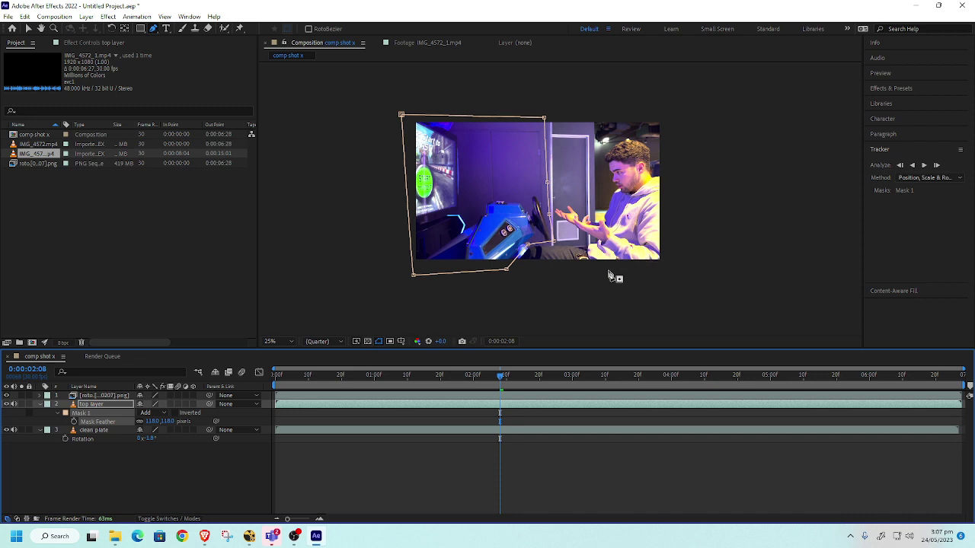
key("space")
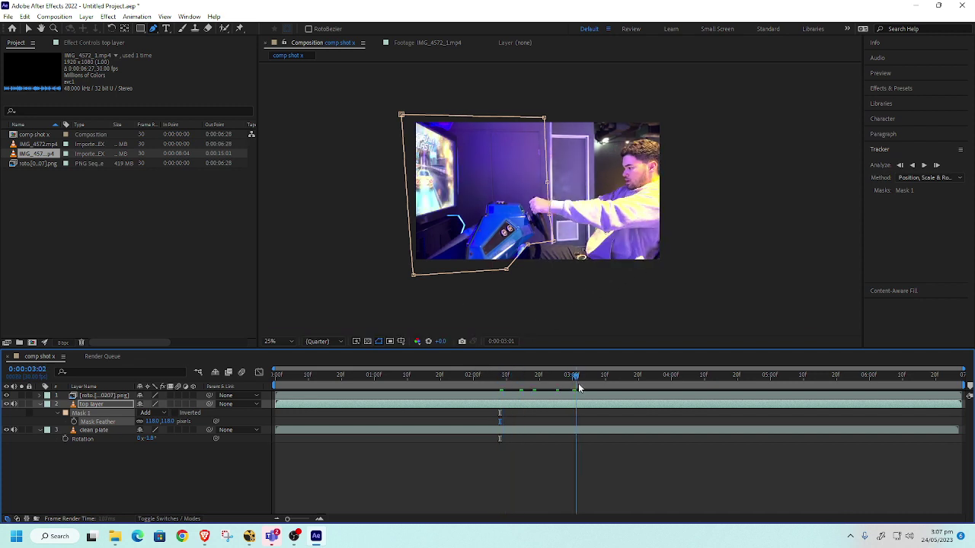
left_click(483, 375)
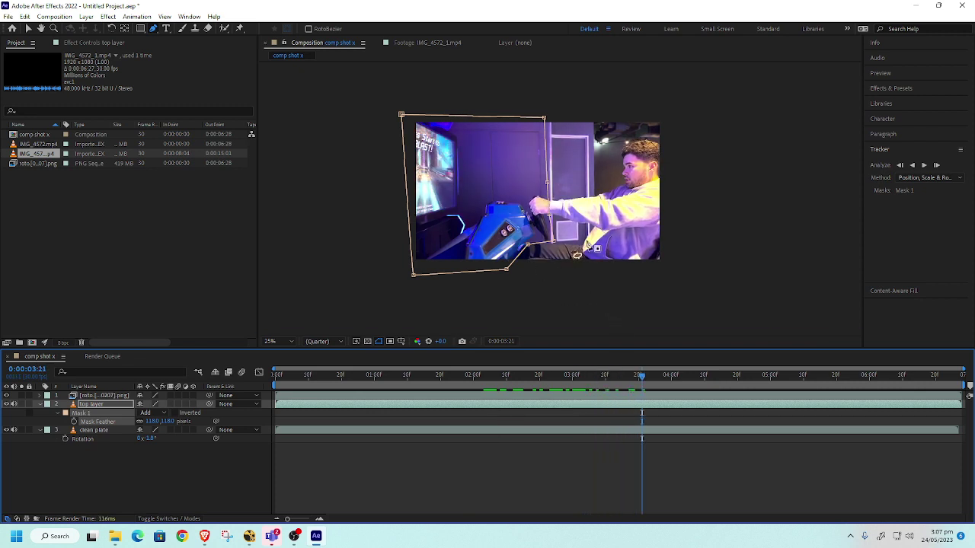
key("v")
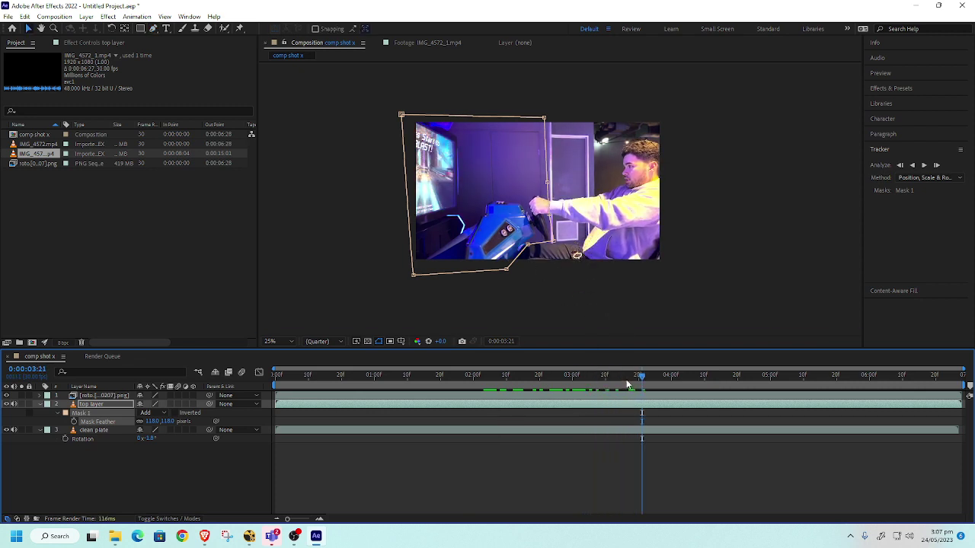
left_click_drag(626, 380, 500, 390)
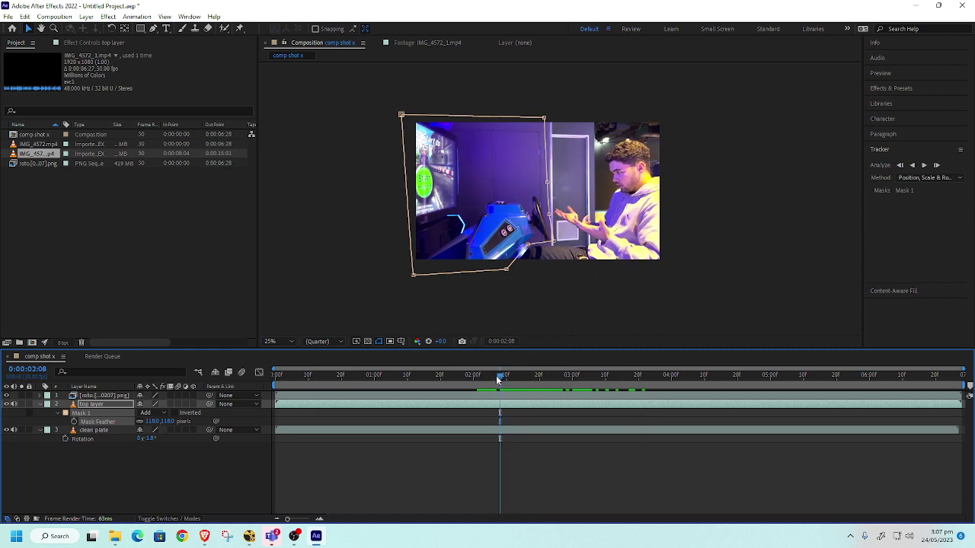
left_click_drag(498, 378, 565, 379)
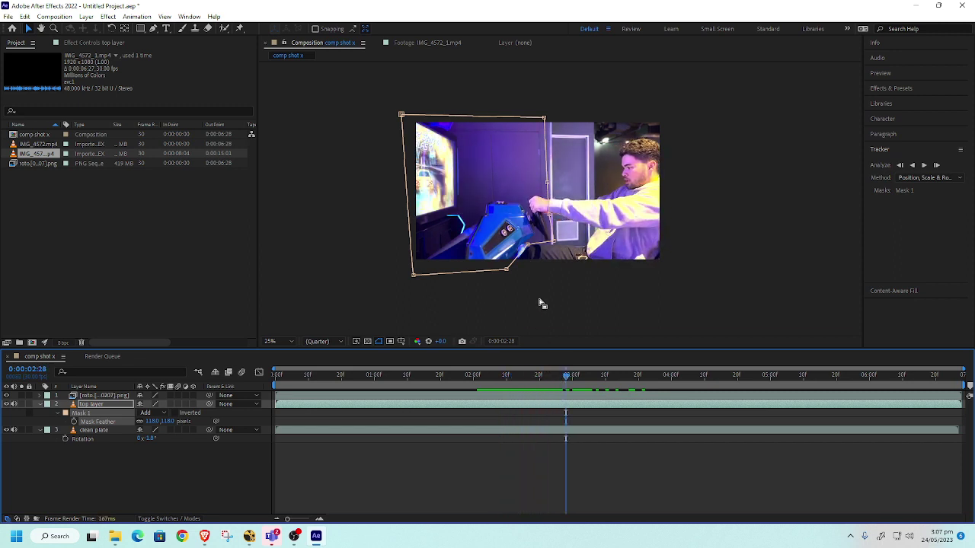
Pull the top layer's mask point beside the door frame inward past the steering wheel to exclude the original hand, hiding layers temporarily to compare
mouse_move(552, 217)
left_mouse_down()
mouse_move(526, 212)
mouse_move(554, 216)
left_mouse_up()
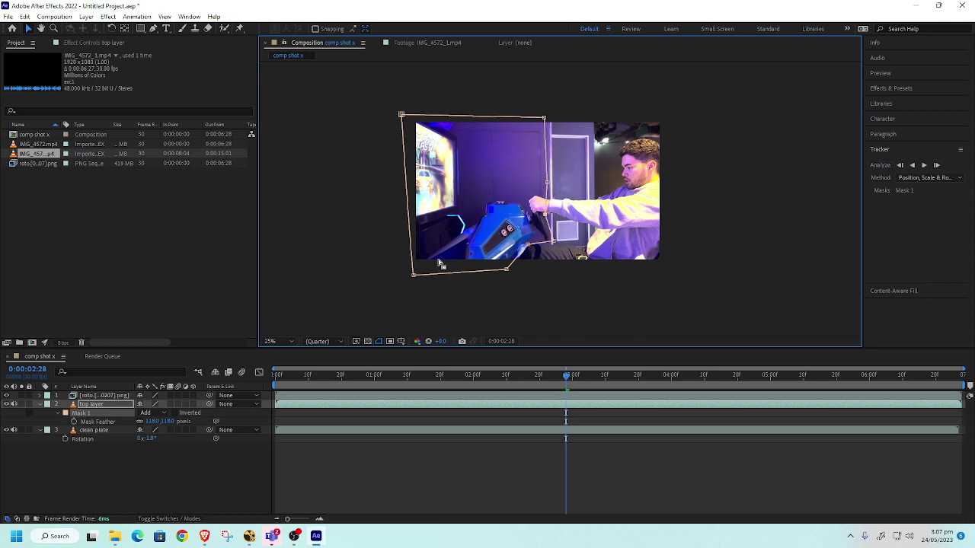
left_click(7, 405)
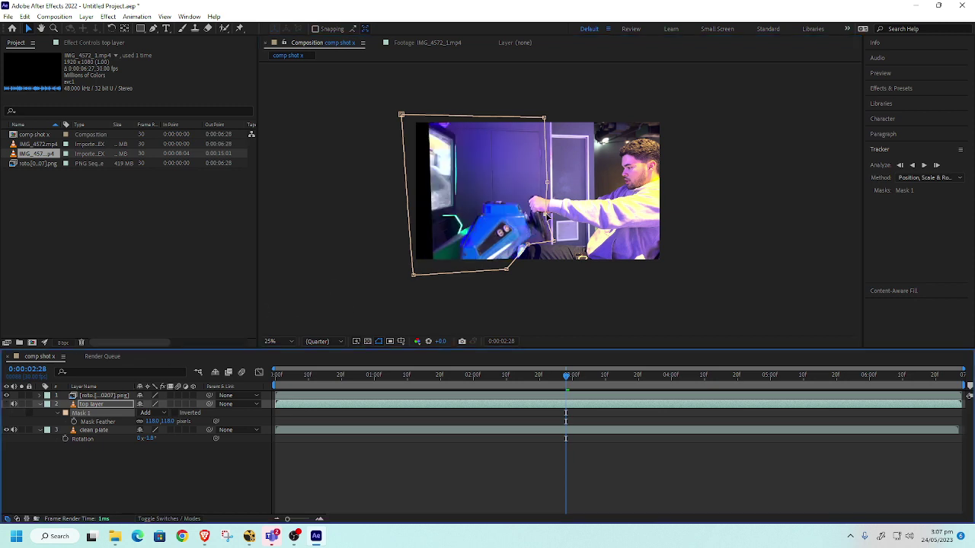
mouse_move(551, 216)
left_mouse_down()
mouse_move(520, 214)
mouse_move(551, 216)
left_mouse_up()
left_click(7, 404)
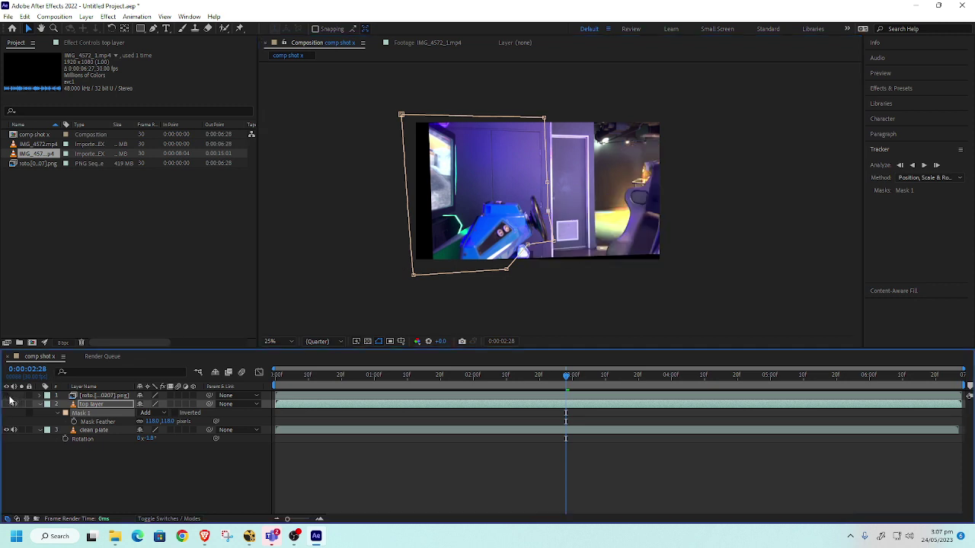
left_click(6, 404)
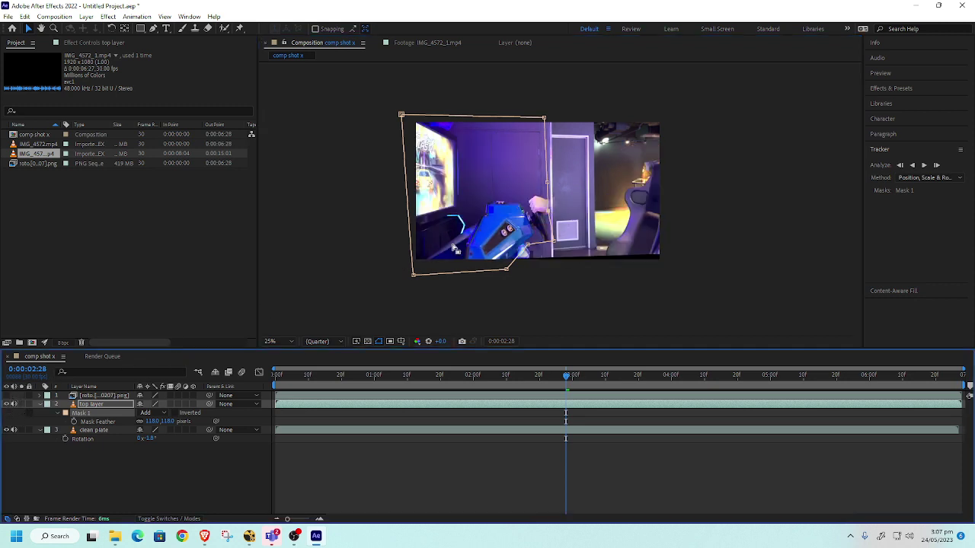
left_click_drag(552, 216, 509, 192)
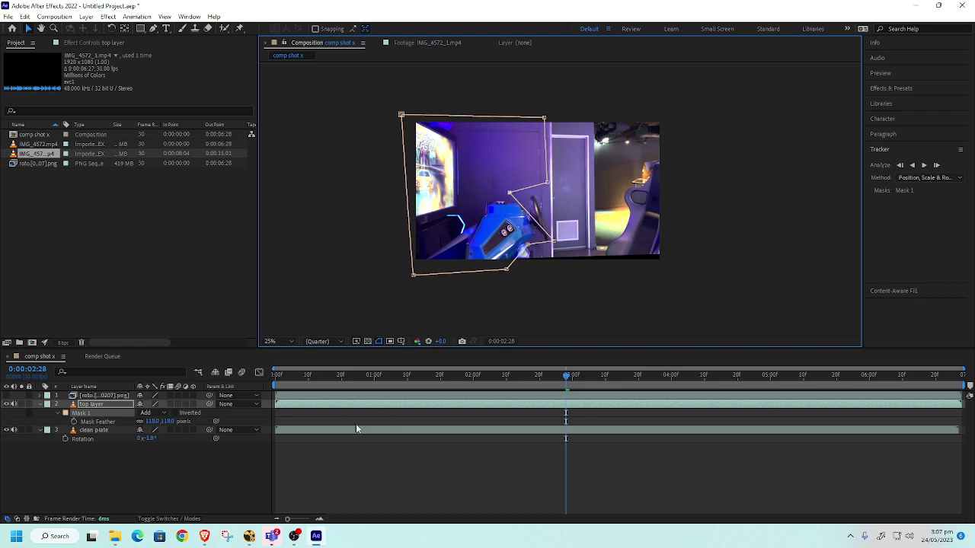
left_click(6, 396)
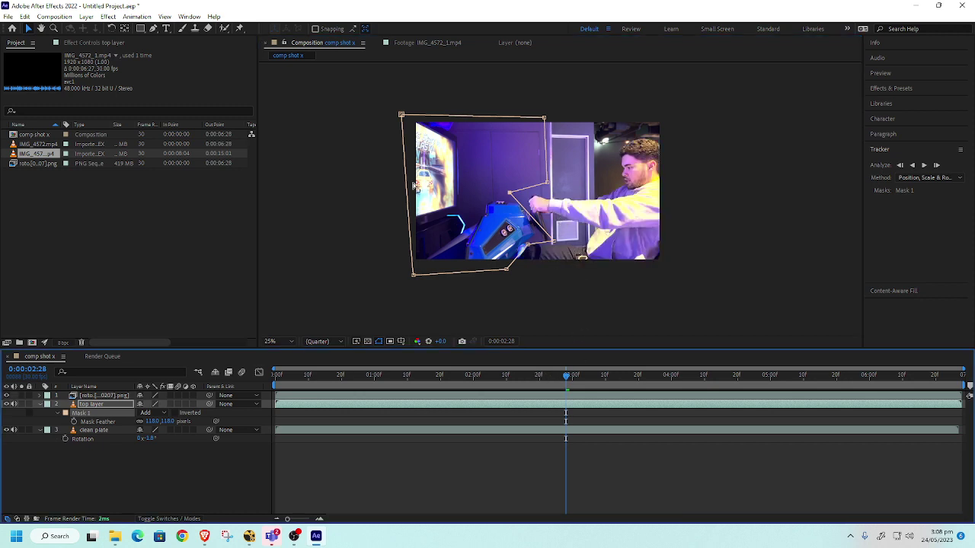
At 0:00:02:28, place nine puppet position pins on the roto layer across the man's legs, torso, arm, hand, neck and head
left_click(240, 29)
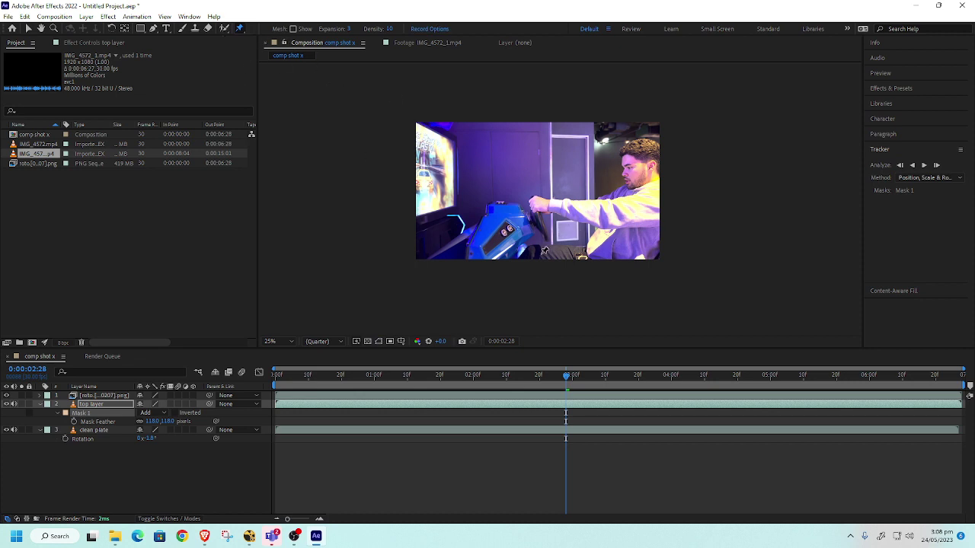
left_click(111, 396)
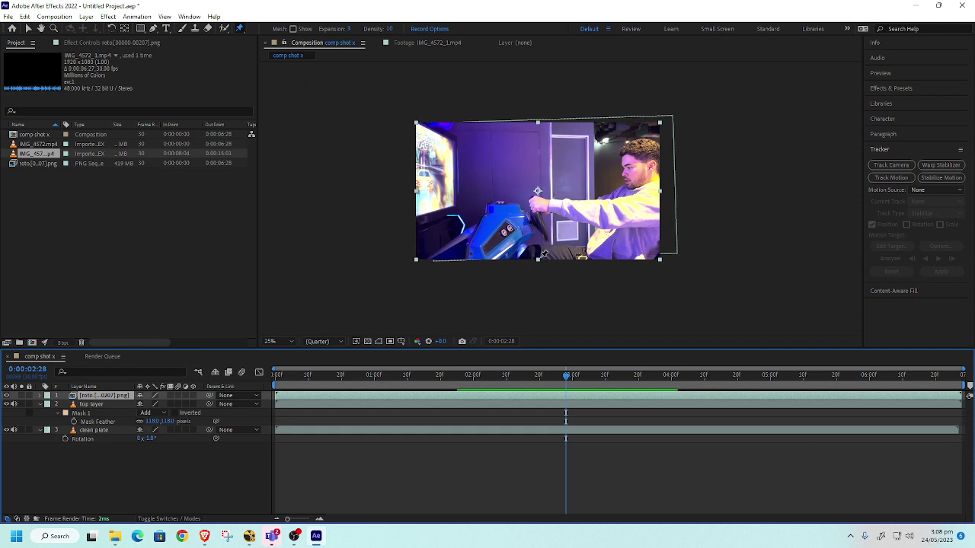
left_click(531, 253)
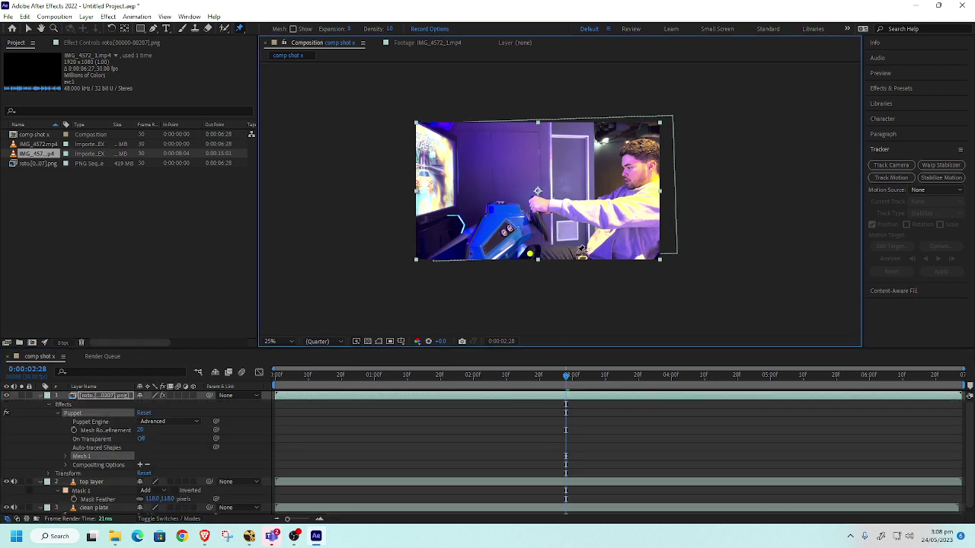
left_click(580, 253)
left_click(603, 249)
left_click(625, 223)
left_click(578, 215)
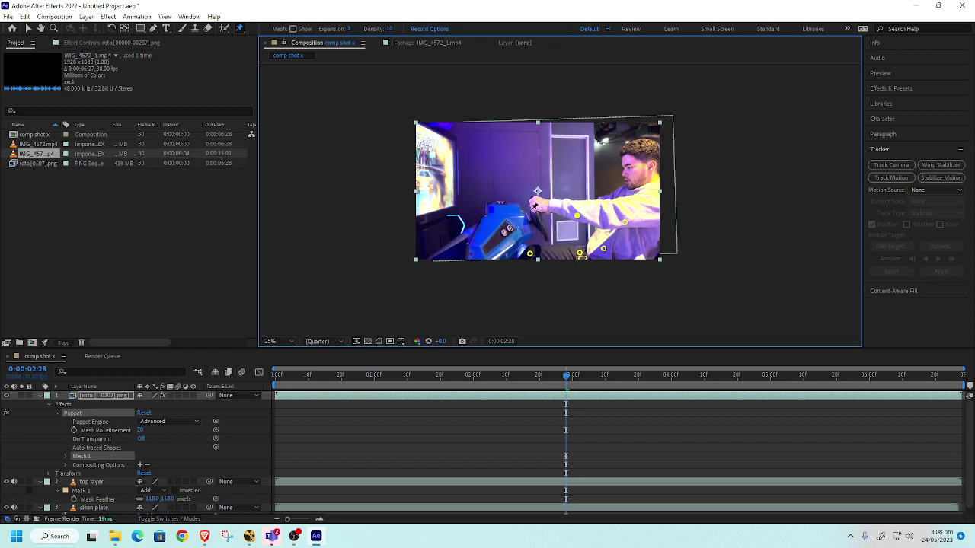
left_click(633, 200)
left_click(634, 176)
left_click(637, 149)
left_click(28, 28)
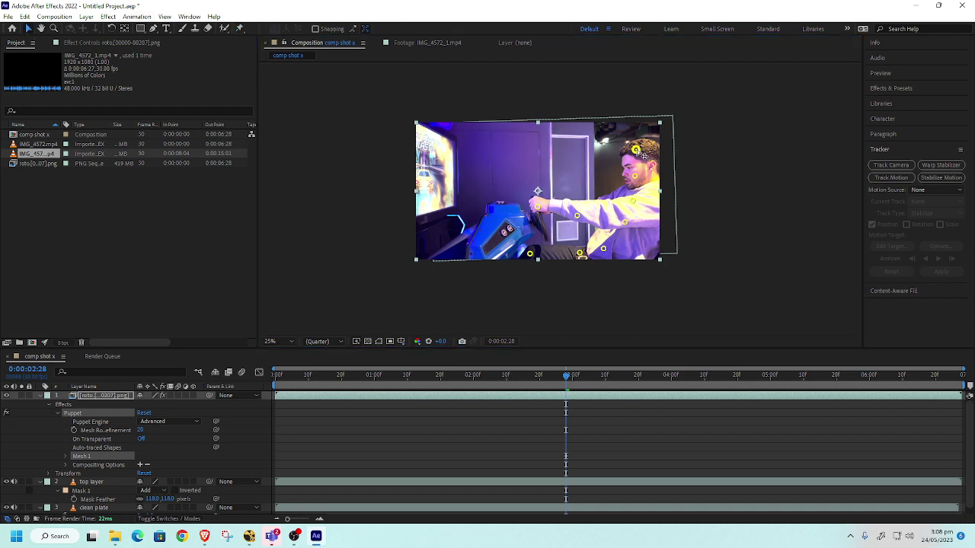
Try stretching the man's head sideways with its puppet pin, undo the stretch, and inspect the Mesh 1 properties
left_click_drag(636, 149, 308, 164)
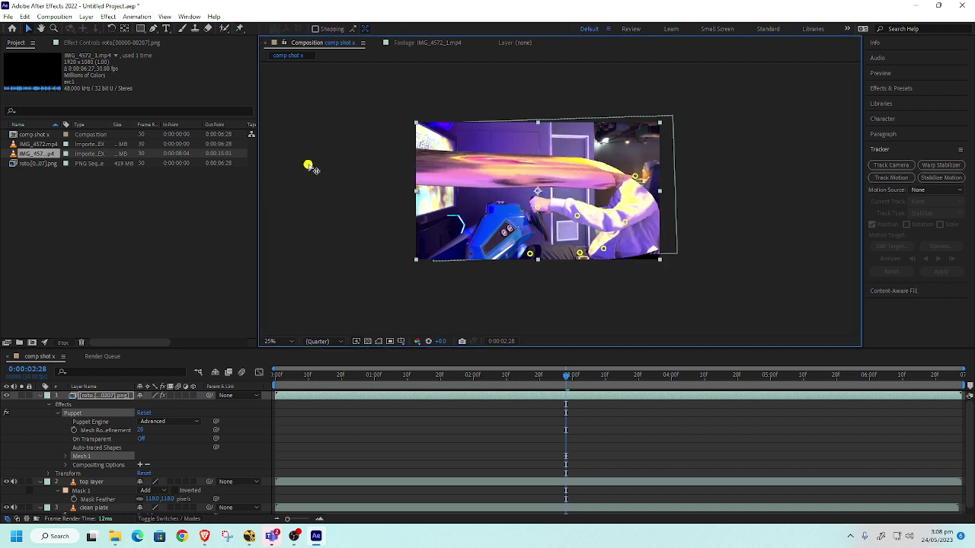
key("ctrl+z")
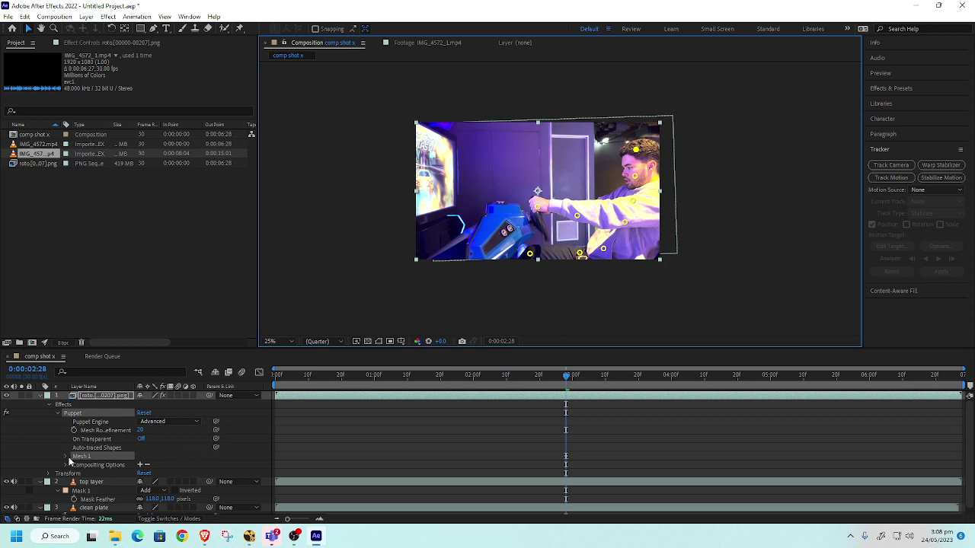
scroll(83, 445, "down", 1)
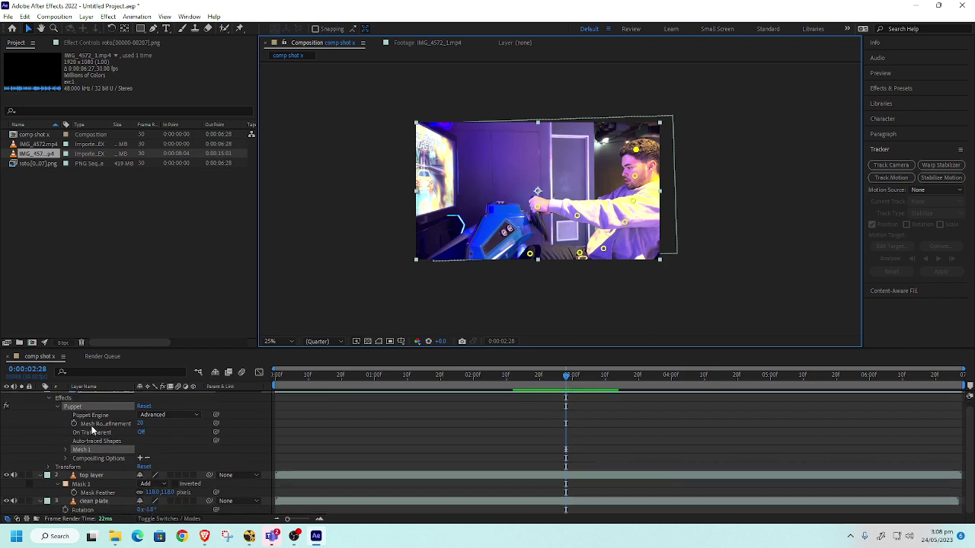
left_click(67, 450)
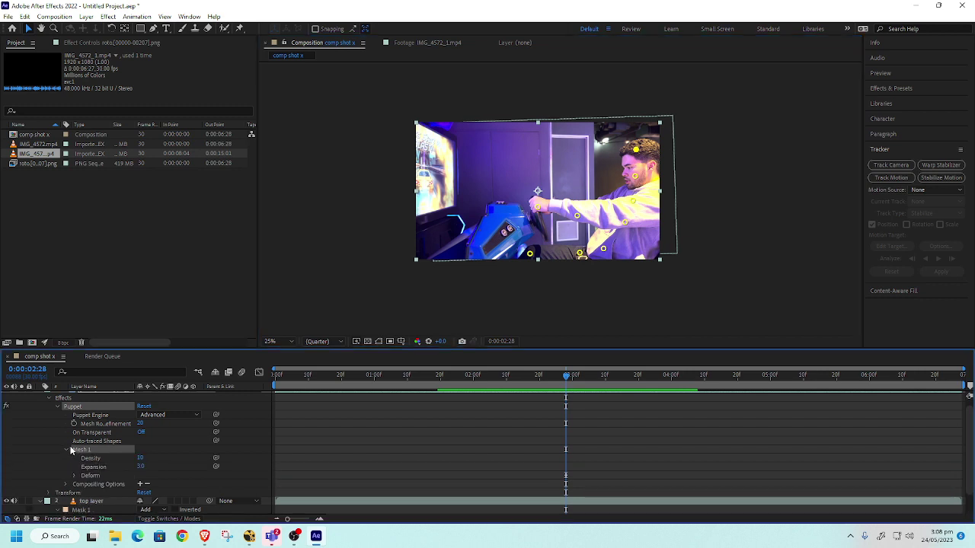
scroll(71, 452, "down", 2)
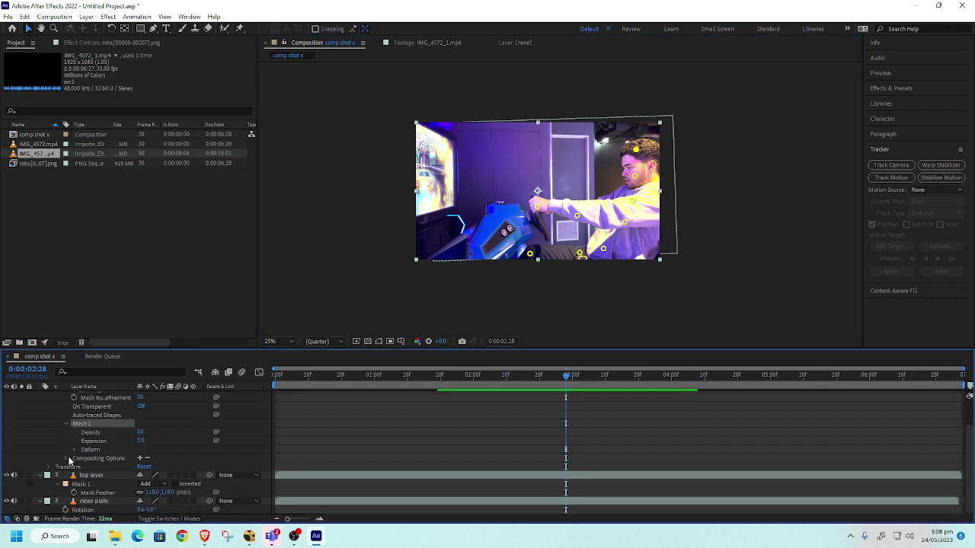
left_click(67, 459)
left_click(68, 459)
left_click(67, 424)
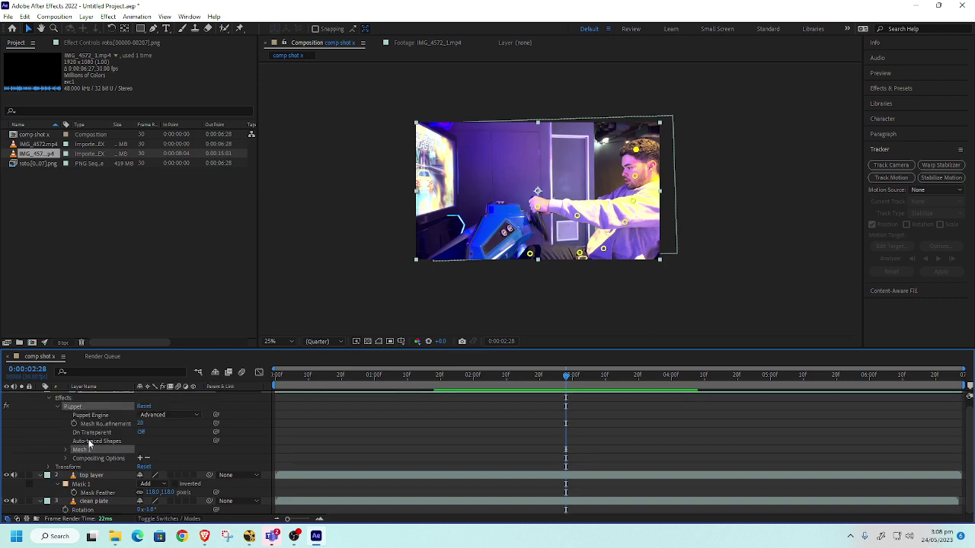
Try raising the forearm's puppet pin at 0:00:03:20, check the movement between the keyframes, and undo it
left_click(639, 376)
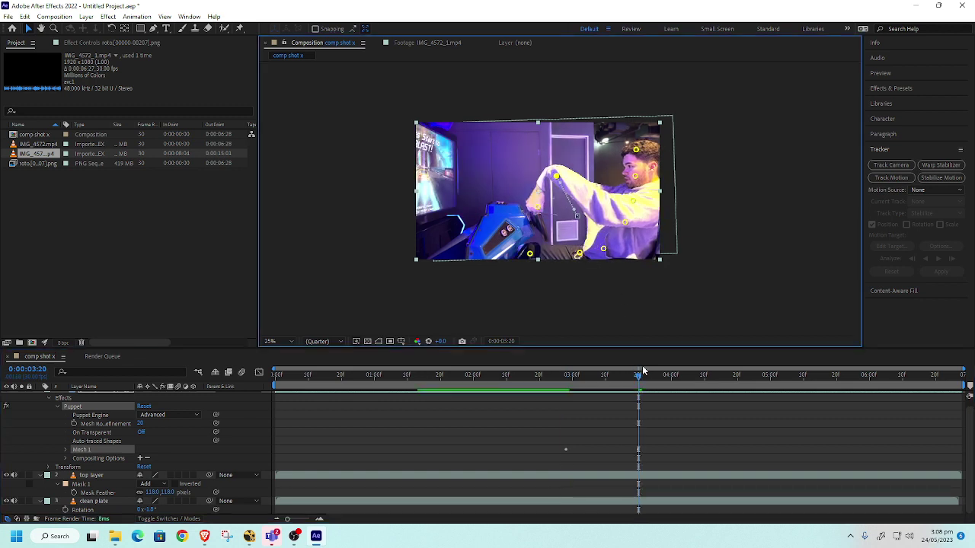
left_click(587, 379)
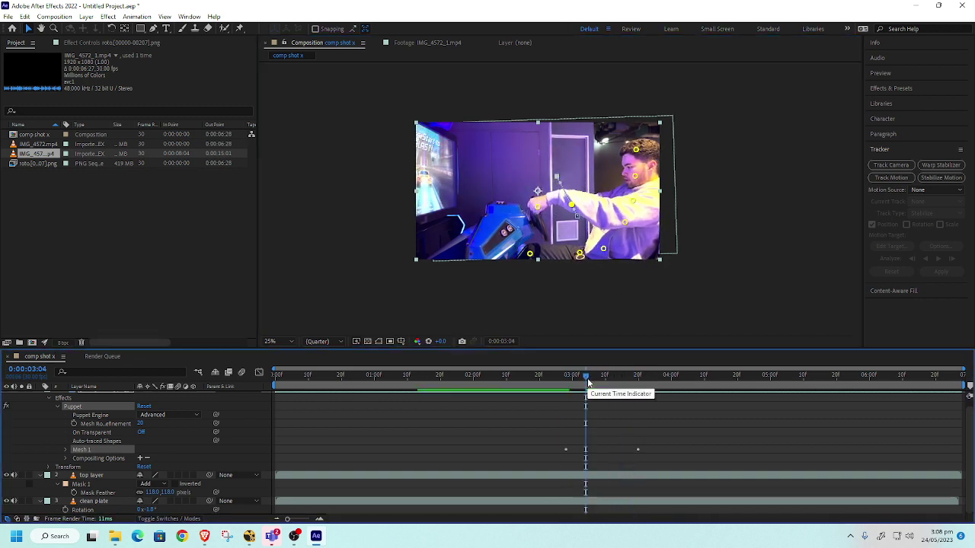
left_click(639, 377)
left_click(649, 466)
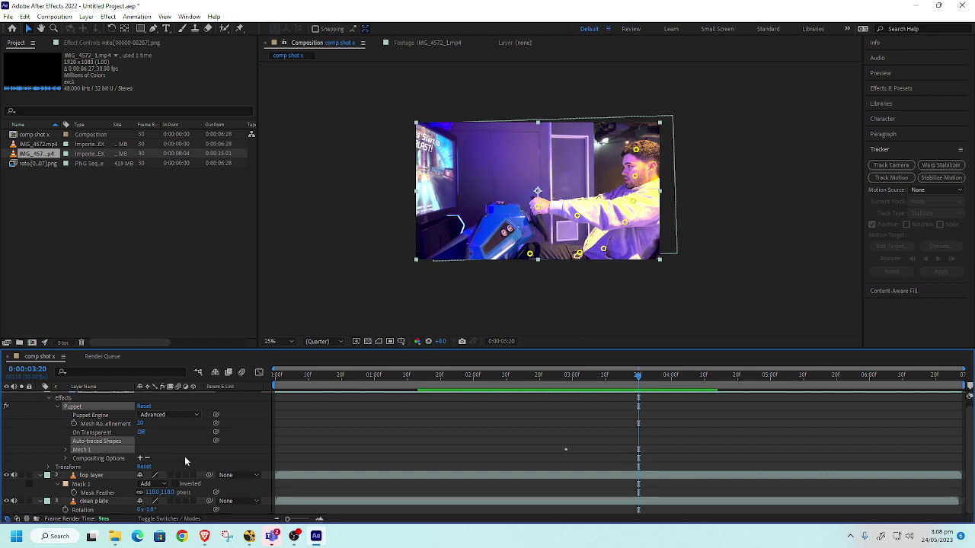
Expand the mesh's Deform pins and, at 0:00:03:20, stretch the hand pin onto the arcade screen and move the forearm pin over the machine
left_click(67, 450)
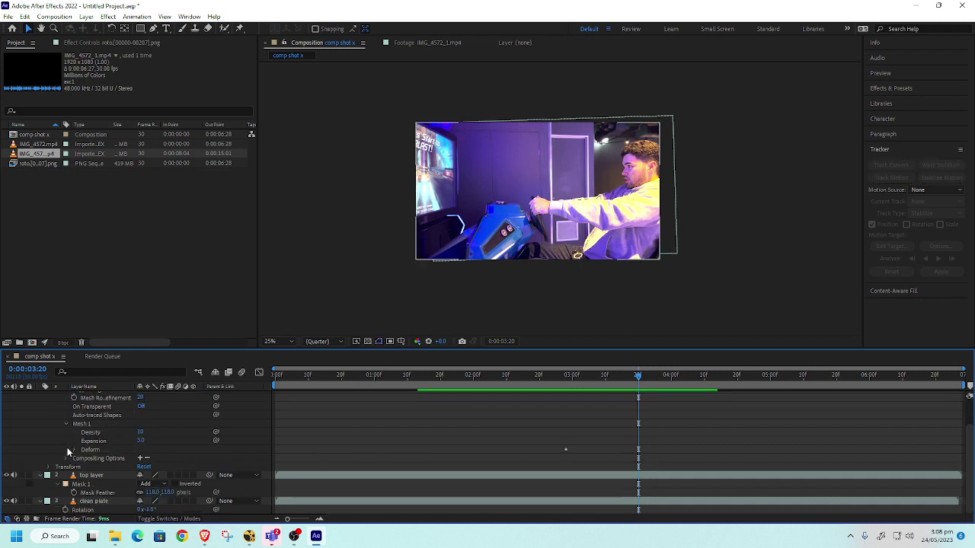
left_click(73, 451)
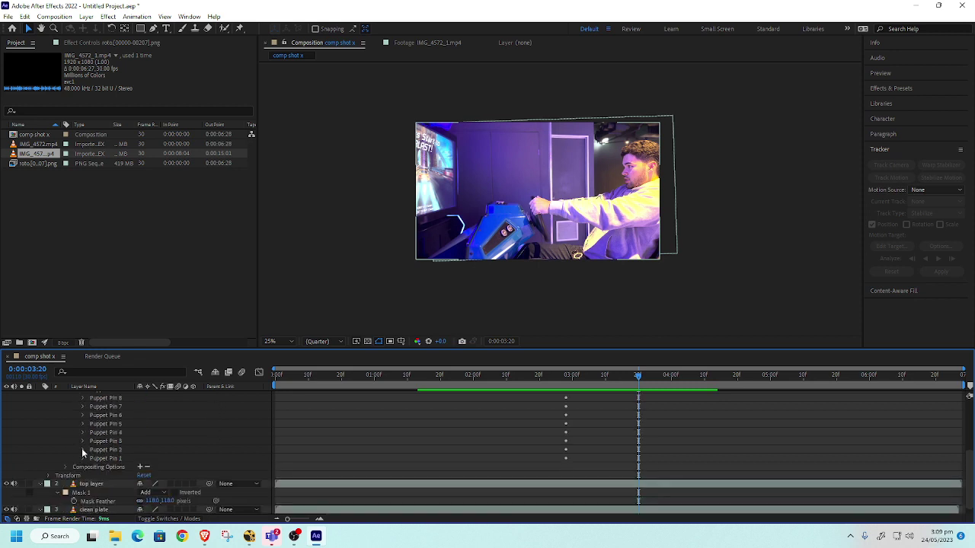
scroll(82, 449, "up", 2)
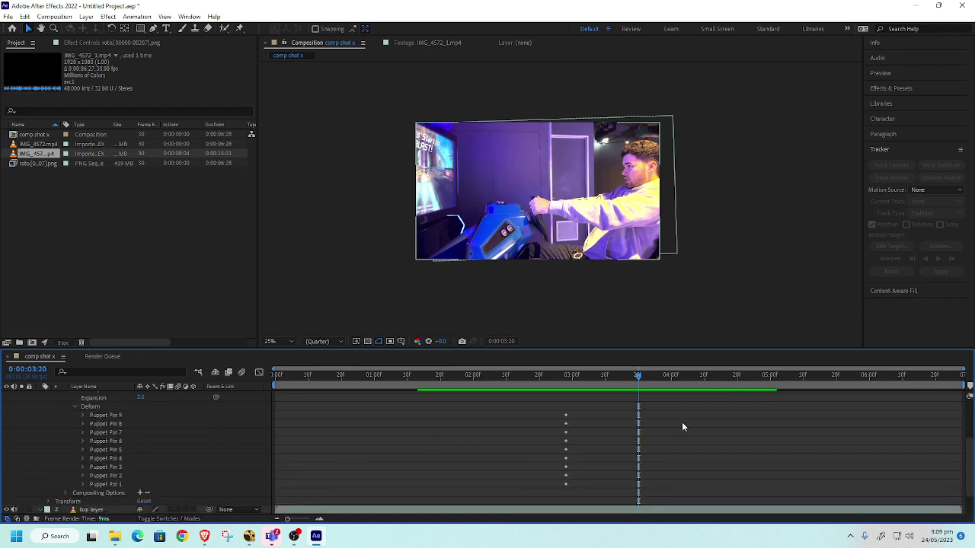
left_click_drag(626, 375, 640, 421)
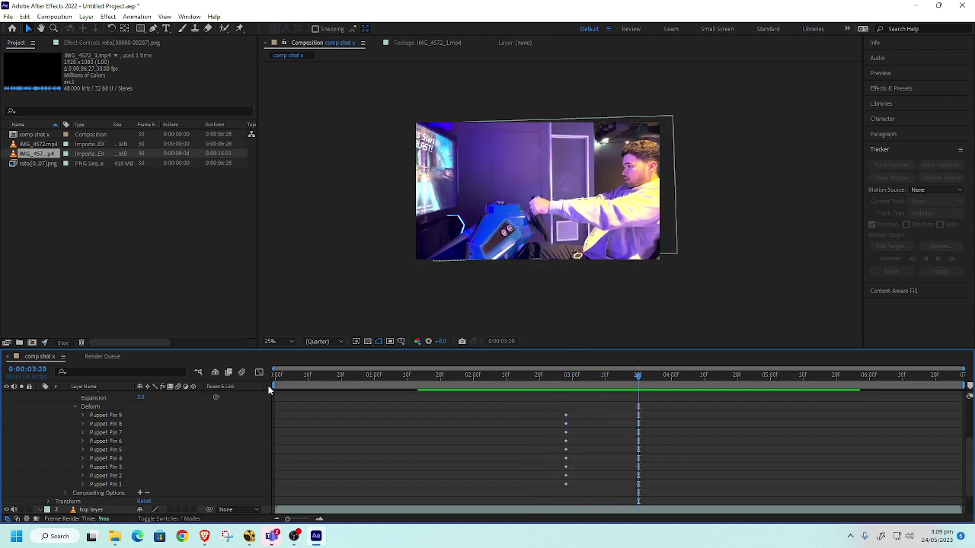
left_click(104, 415)
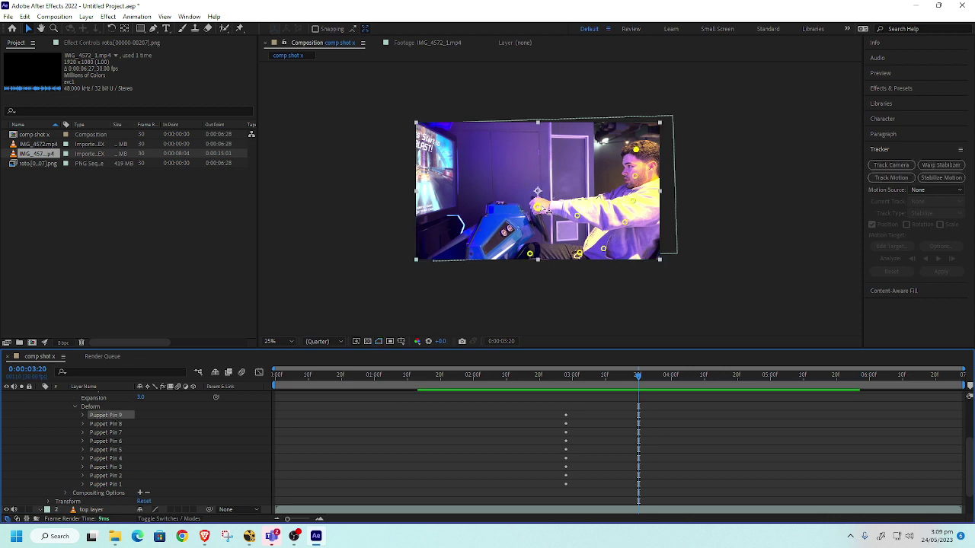
left_click_drag(540, 205, 448, 193)
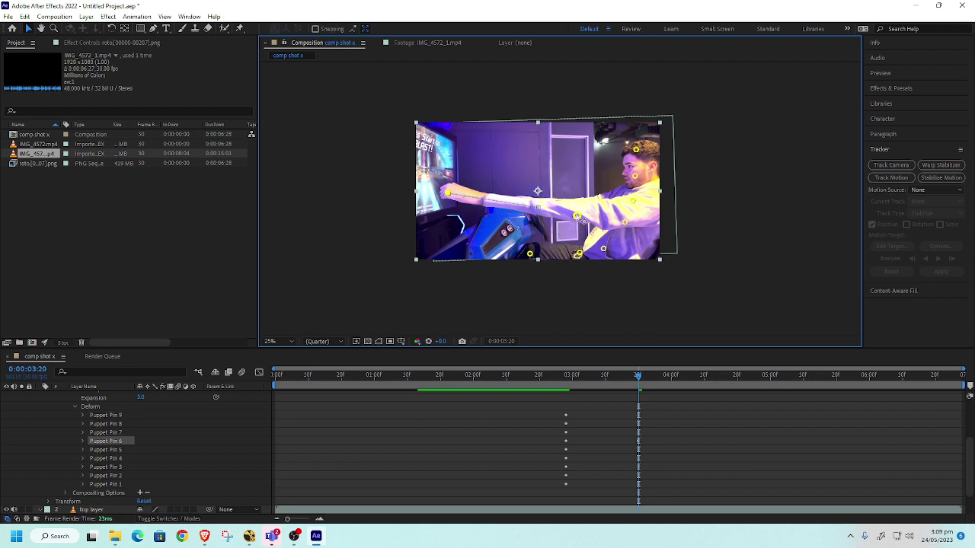
left_click_drag(578, 216, 524, 207)
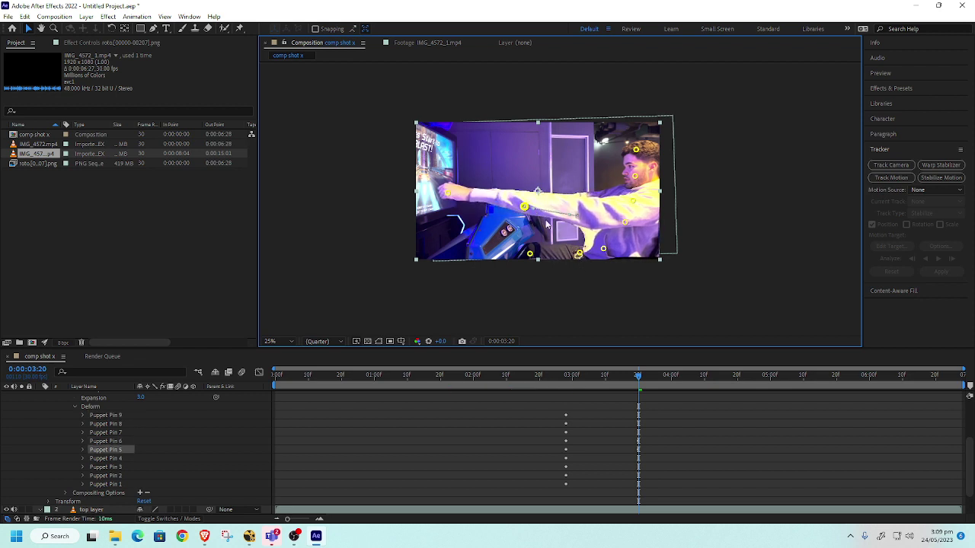
At 0:00:03:28, try stretching the hand pin past the frame's left edge and shifting the forearm, torso, neck and head pins toward the arcade screen
left_click_drag(639, 373, 665, 376)
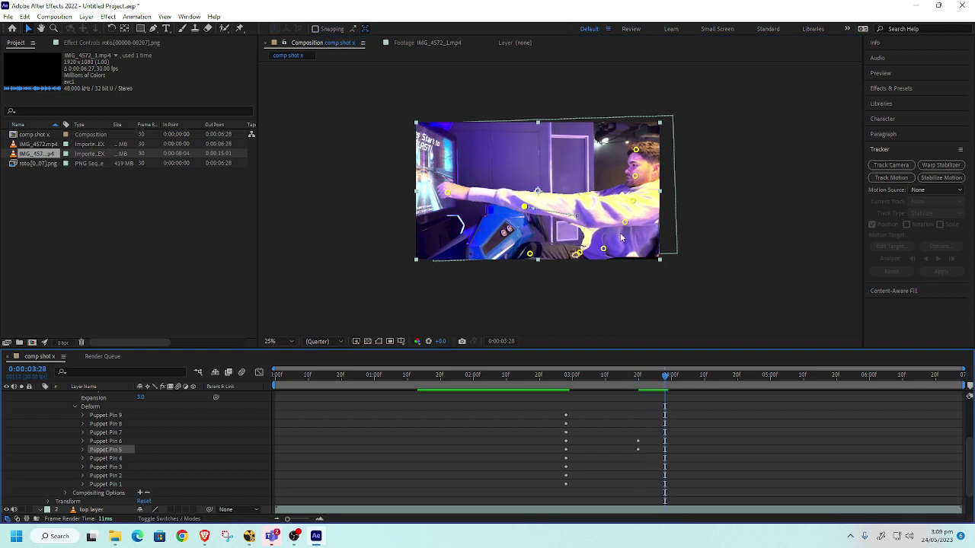
left_click_drag(448, 193, 394, 190)
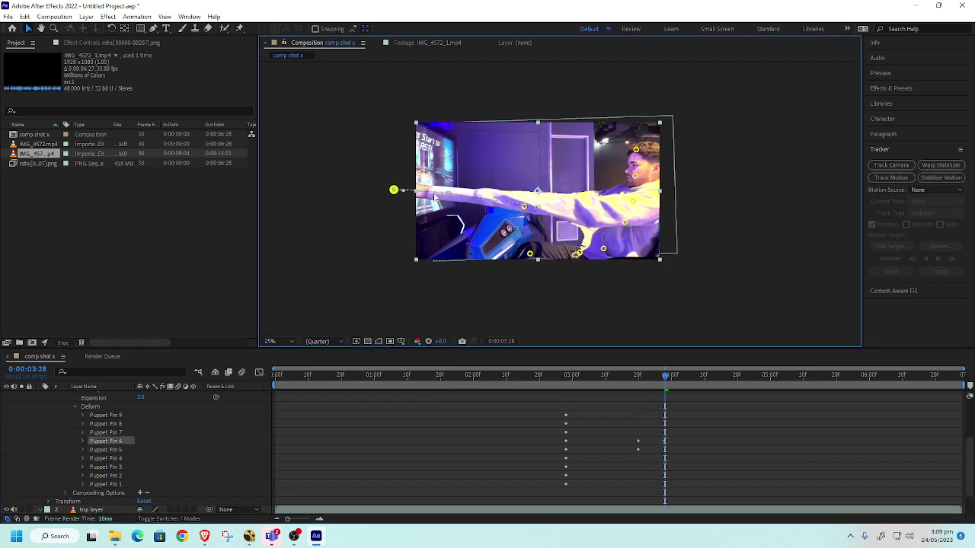
left_click_drag(631, 230, 577, 224)
left_click(572, 218)
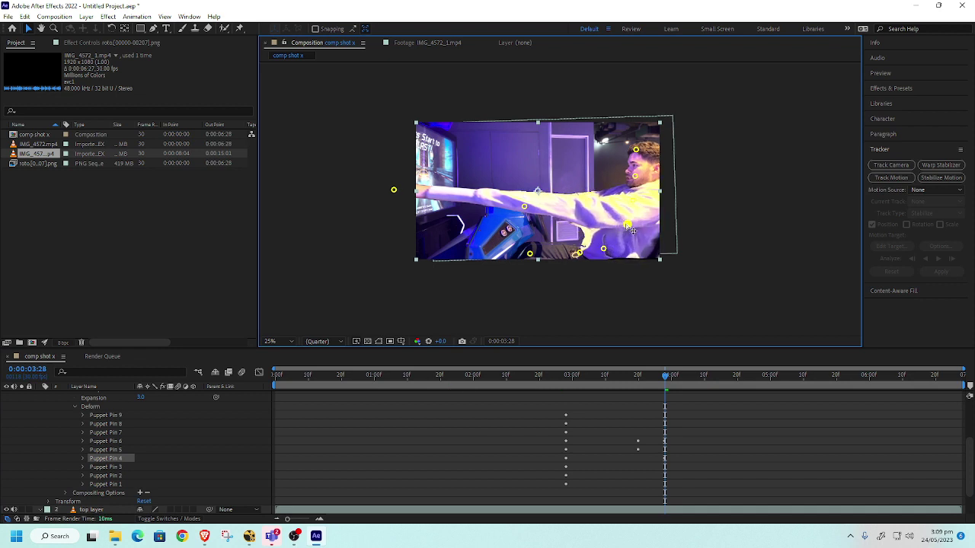
left_click_drag(531, 206, 517, 209)
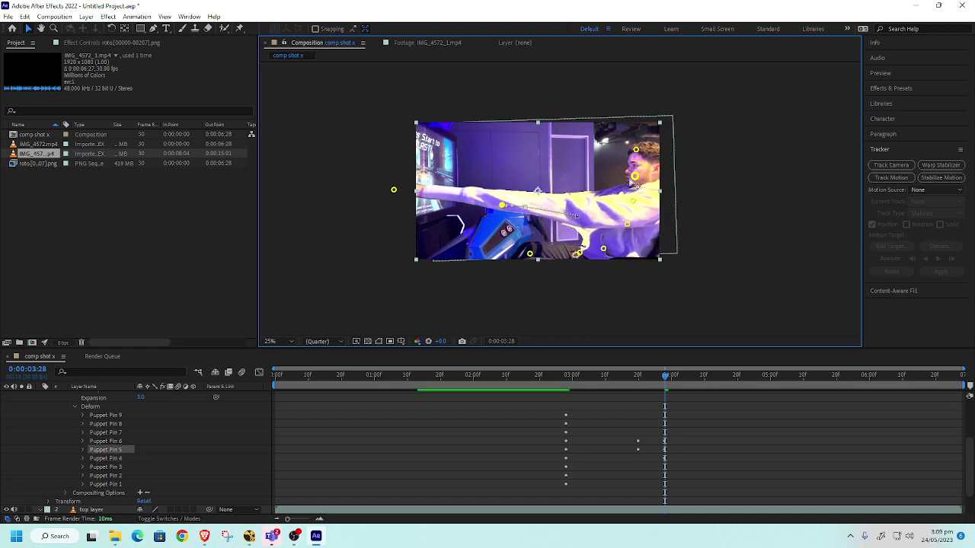
left_click_drag(633, 183, 614, 184)
left_click_drag(636, 150, 630, 159)
At 0:00:04:11, try moving the three lower puppet pins on the man's legs and waist toward the arcade machine
left_click_drag(667, 378, 708, 384)
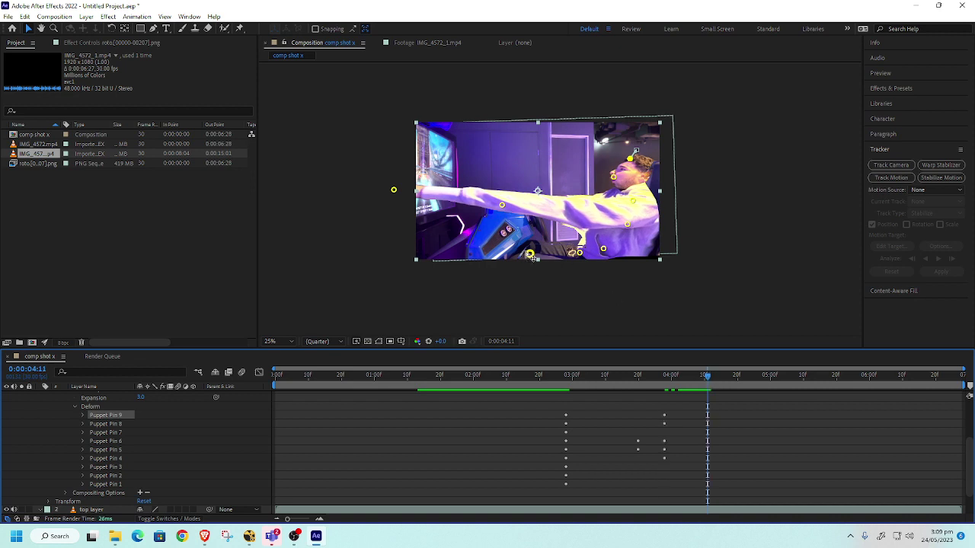
left_click_drag(531, 256, 508, 261)
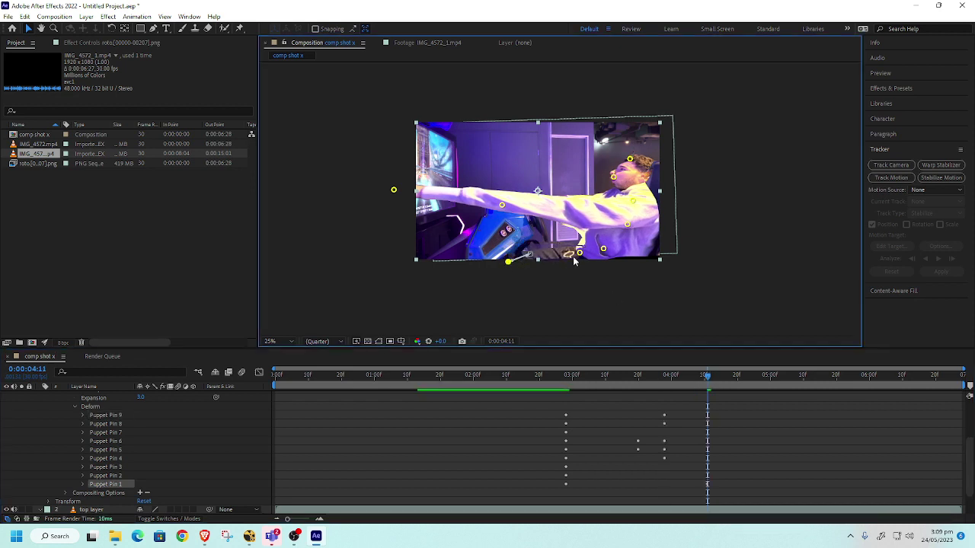
left_click_drag(577, 254, 509, 229)
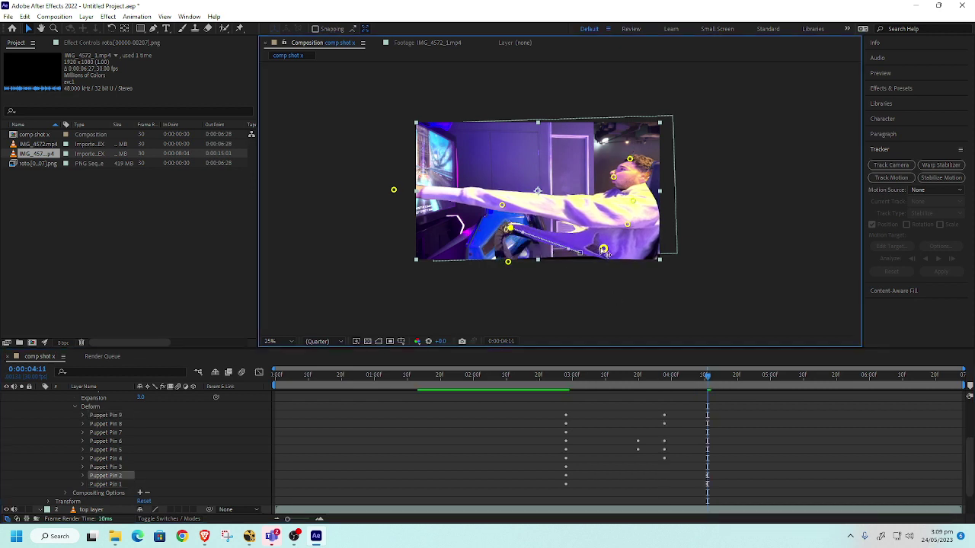
left_click_drag(604, 250, 545, 230)
At 0:00:04:18, try pulling the forearm, waist and upper leg pins out of the frame beyond the arcade screen
key("space")
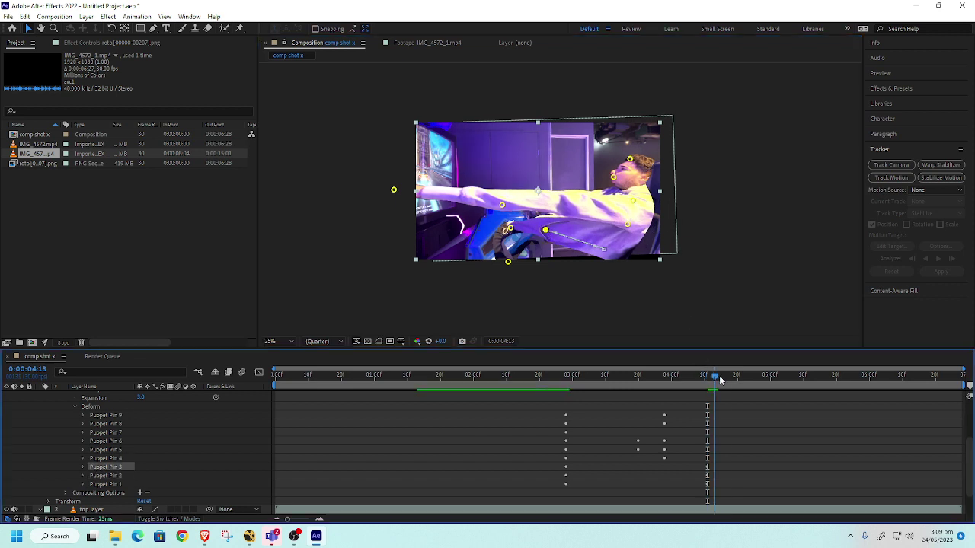
left_click(603, 217)
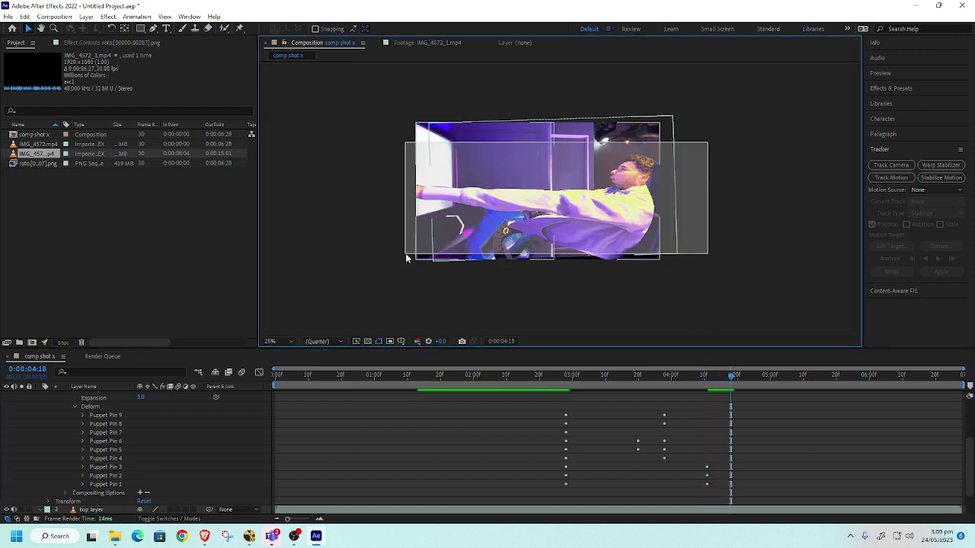
left_click(115, 416)
left_click(109, 485, "shift")
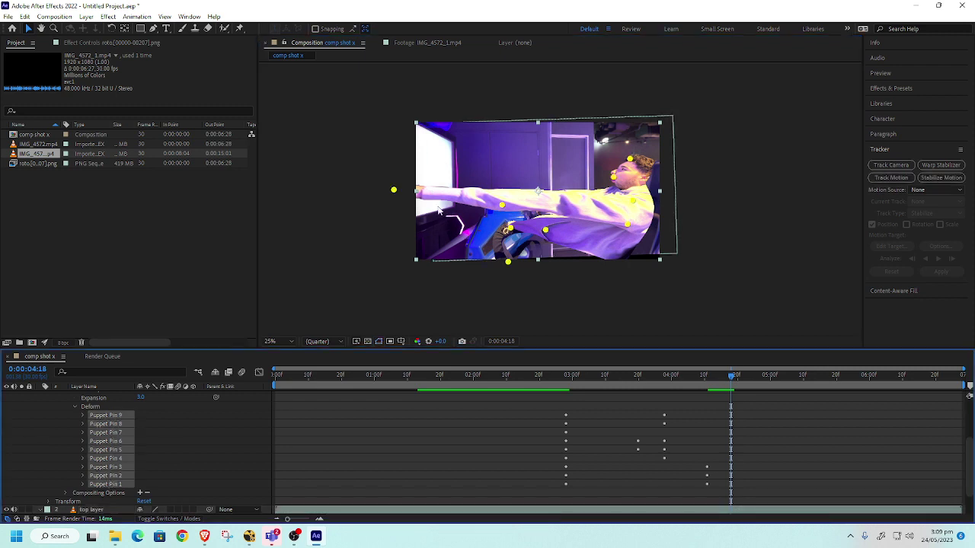
left_click(385, 266)
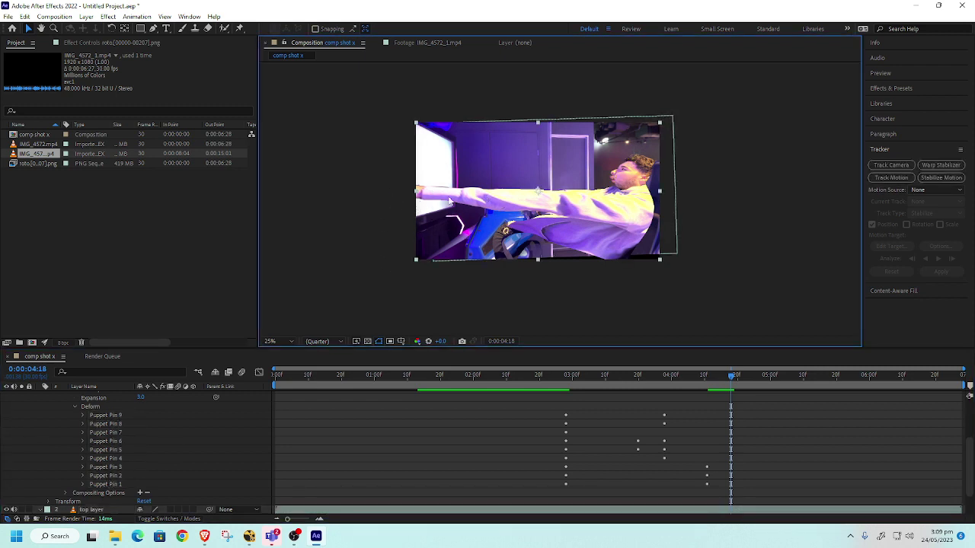
left_click(122, 415)
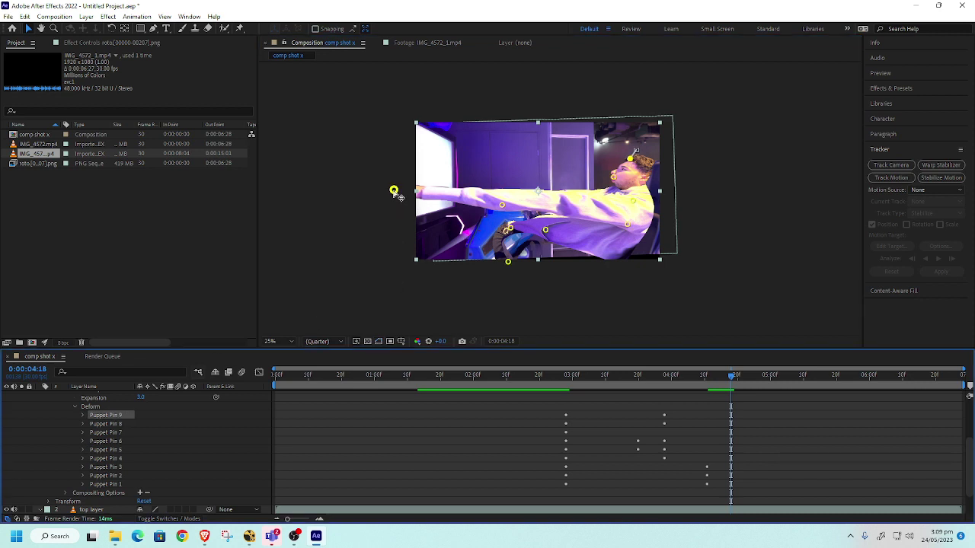
left_click_drag(393, 192, 416, 190)
left_click(547, 227)
left_click_drag(503, 206, 344, 193)
left_click_drag(546, 230, 356, 200)
left_click_drag(511, 229, 346, 211)
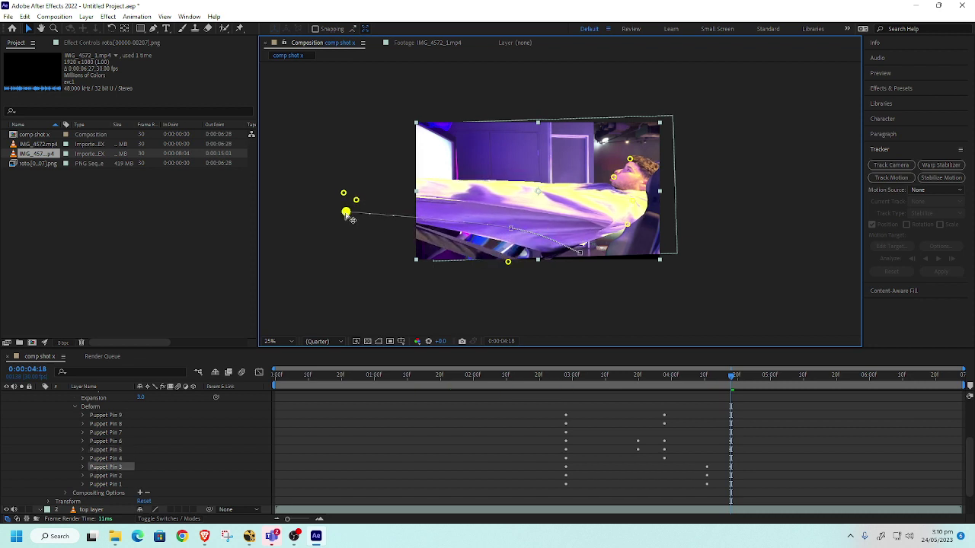
At 0:00:04:18, try pulling the remaining leg, torso, shoulder, neck and head pins out of the frame so the man leaves the shot
left_click_drag(508, 262, 340, 224)
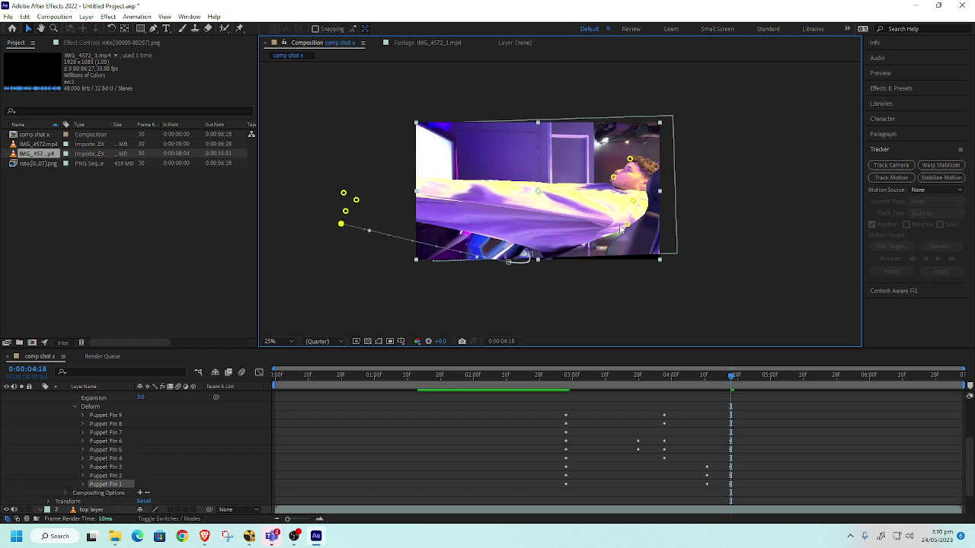
left_click_drag(628, 224, 365, 199)
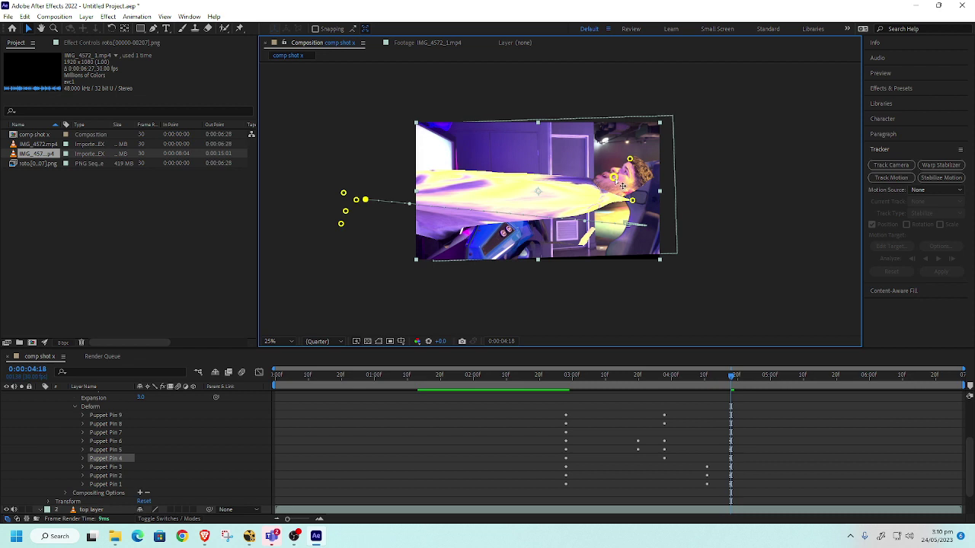
left_click_drag(622, 184, 377, 181)
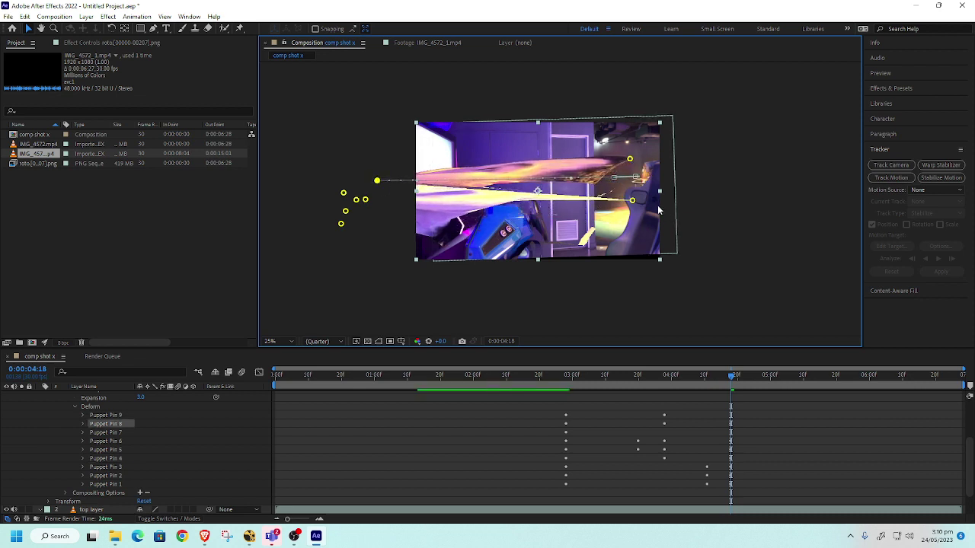
left_click_drag(637, 205, 374, 189)
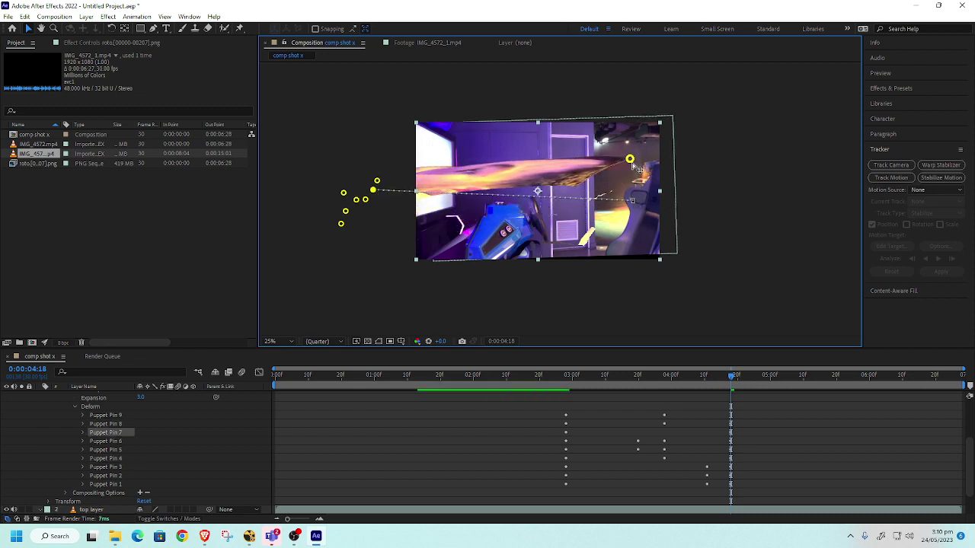
left_click_drag(632, 158, 386, 167)
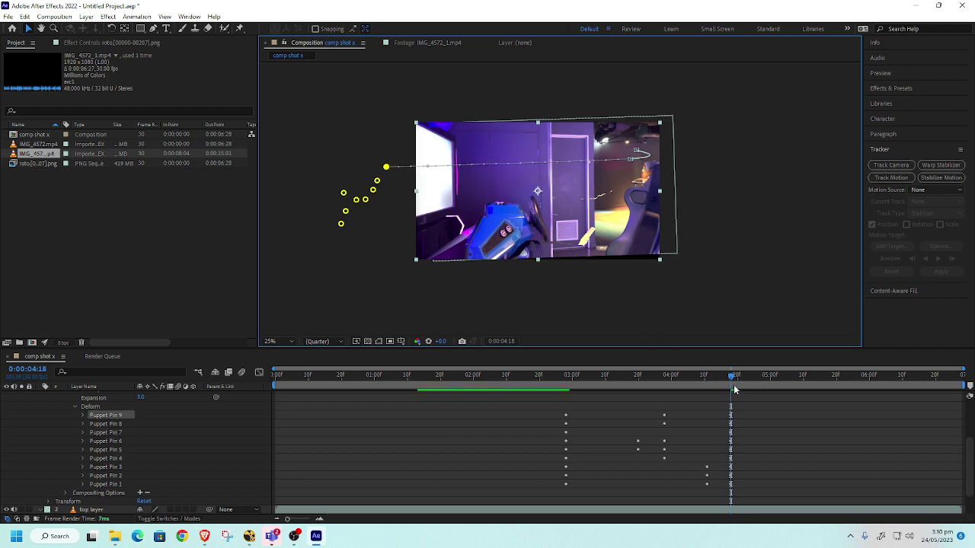
Preview the full stretch animation from 0:00:02:03 and return to 0:00:03:20 to inspect the distortion
left_click_drag(731, 375, 488, 364)
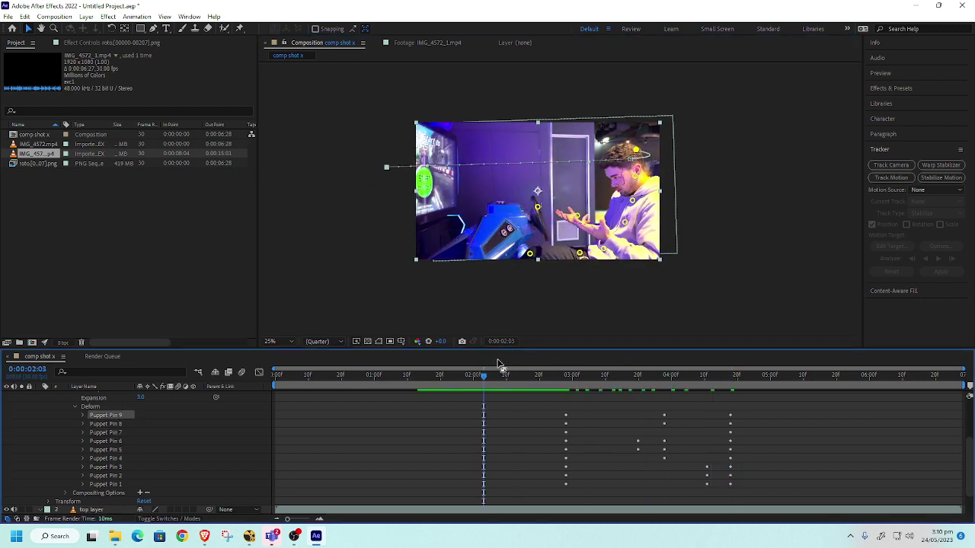
key("space")
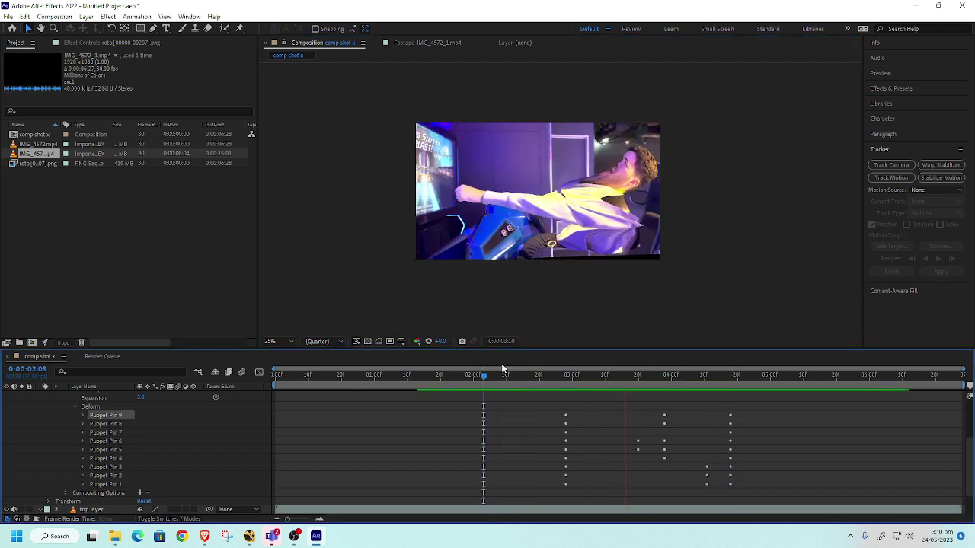
key("space")
key("space")
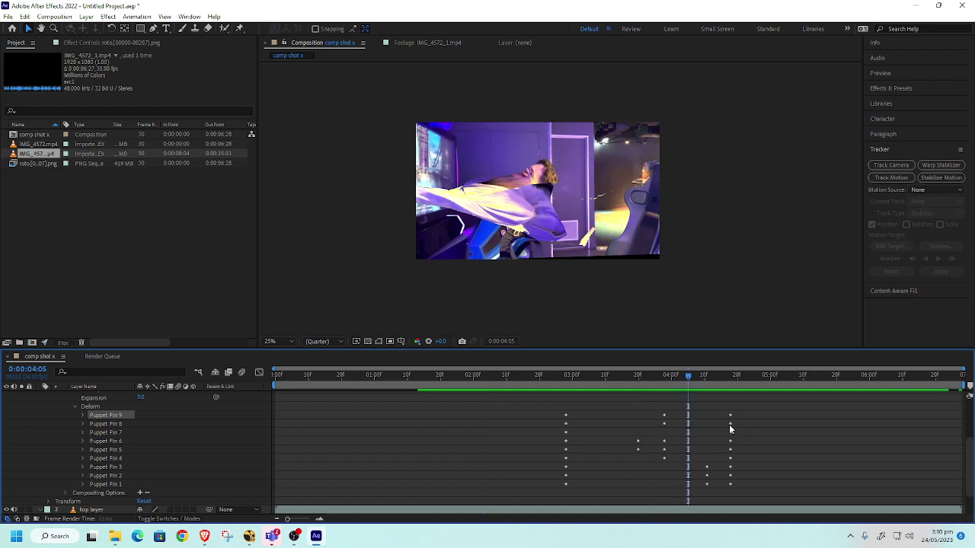
key("space")
left_click_drag(732, 376, 645, 403)
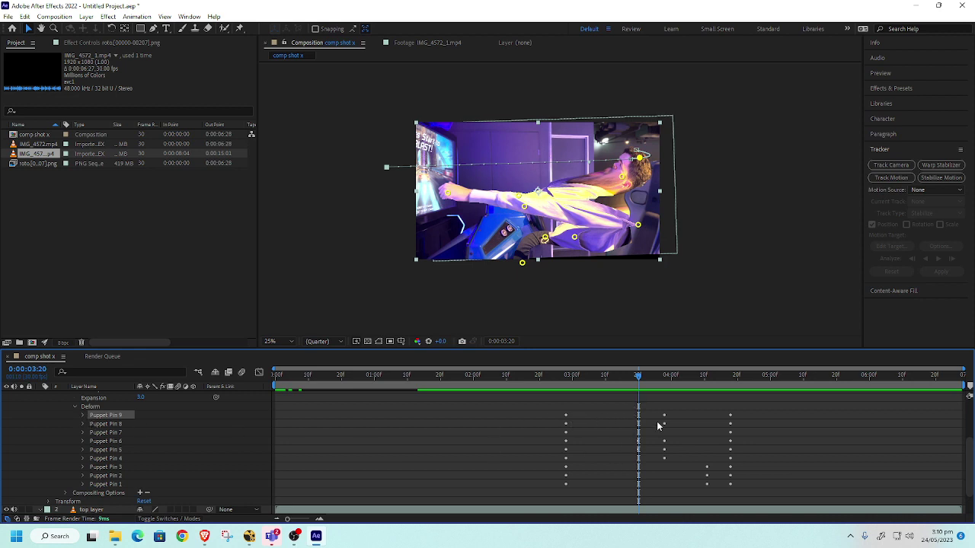
Show only the roto layer's keyframed properties in an enlarged timeline and delete all puppet pin keyframes after 0:00:03:20
left_click_drag(655, 406, 757, 500)
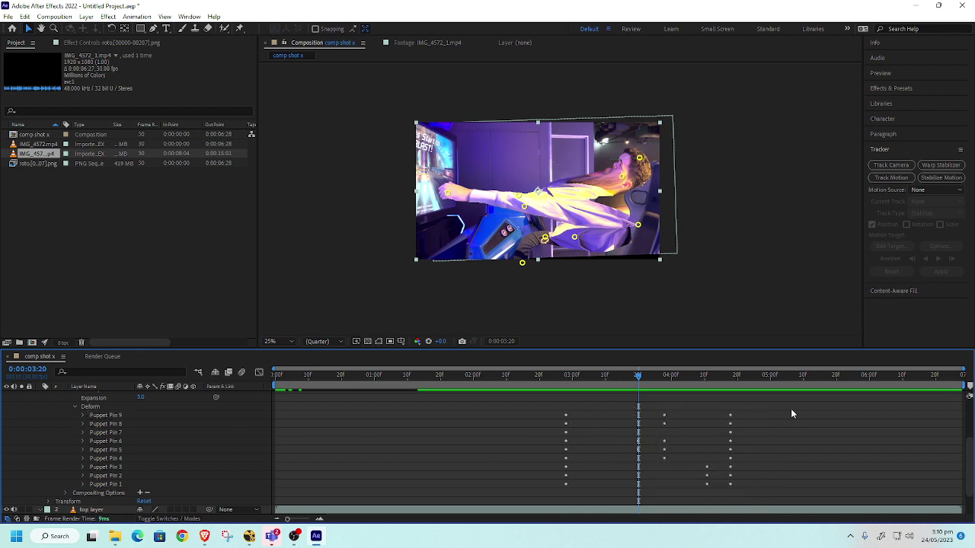
left_click_drag(774, 407, 625, 503)
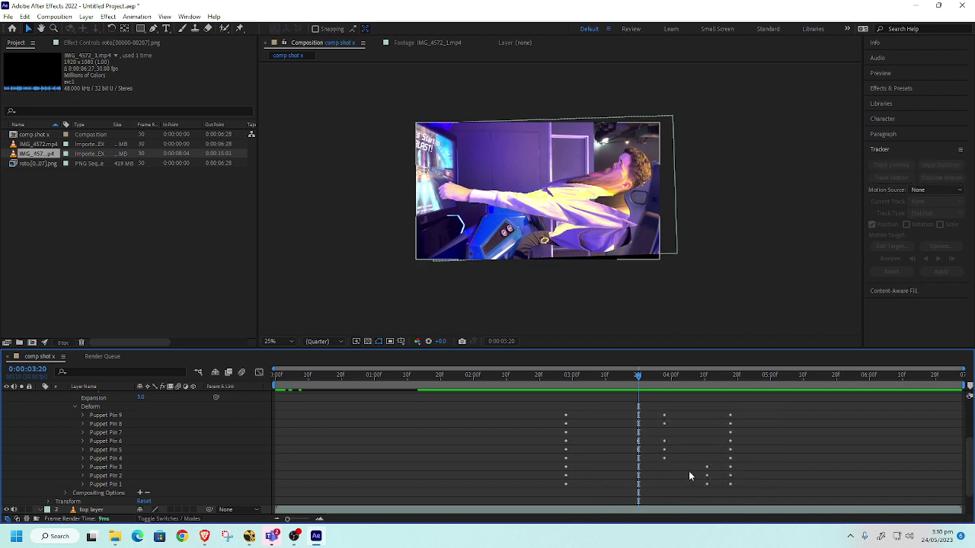
left_click(116, 416)
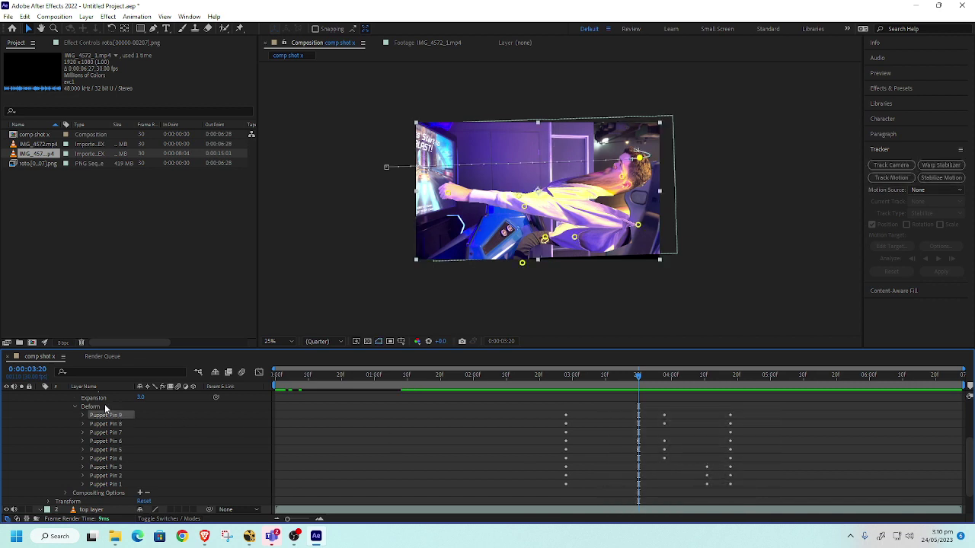
scroll(103, 418, "up", 3)
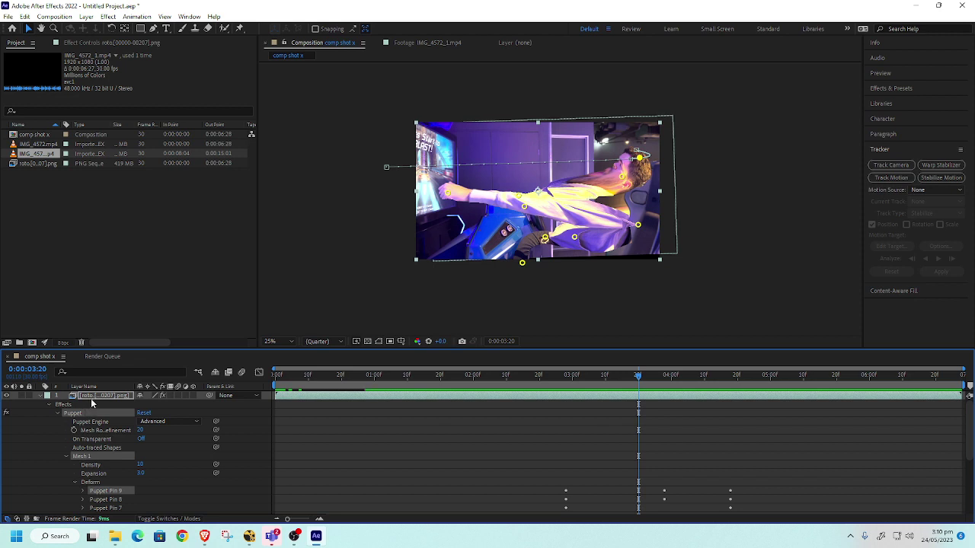
left_click(94, 398)
key("u")
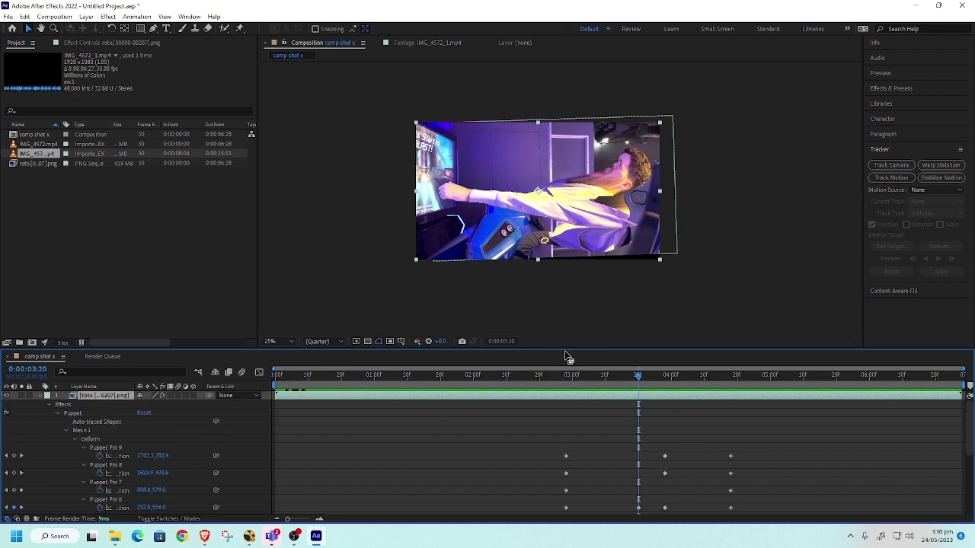
left_click_drag(566, 355, 548, 200)
left_click_drag(764, 298, 642, 474)
key("Delete")
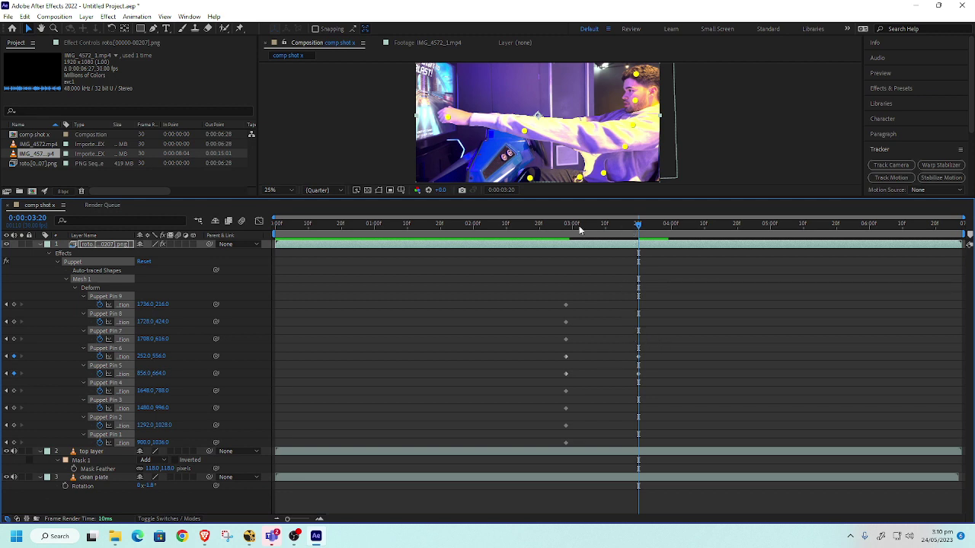
Shift the end keyframes of Puppet Pins 5 and 6 to 0:00:03:04 and preview the faster arm stretch
left_click_drag(579, 230, 616, 232)
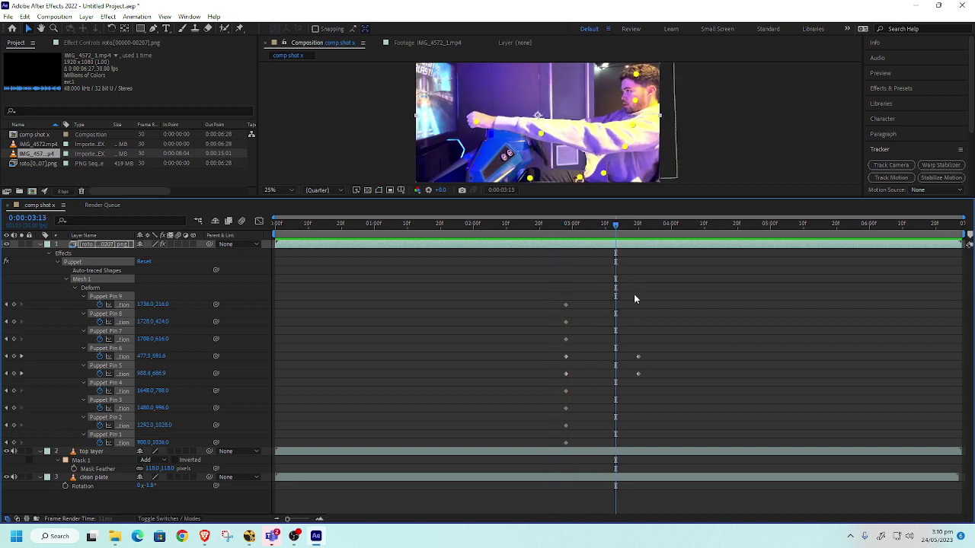
left_click_drag(631, 386, 671, 338)
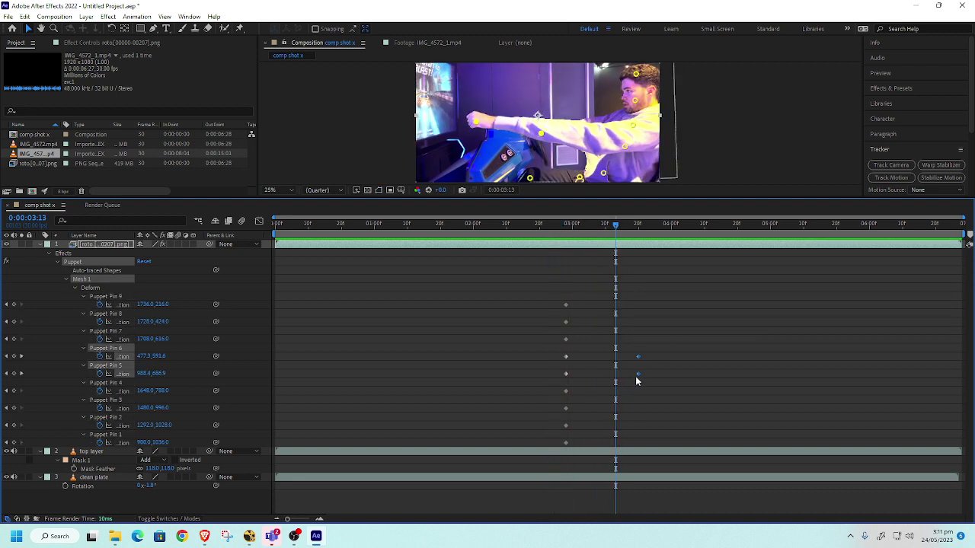
left_click_drag(638, 374, 582, 374)
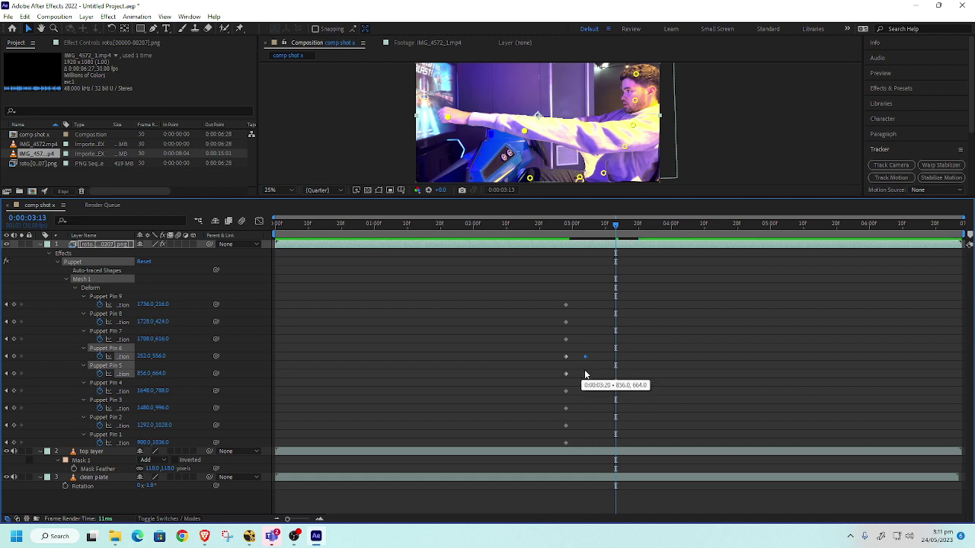
left_click_drag(615, 228, 552, 237)
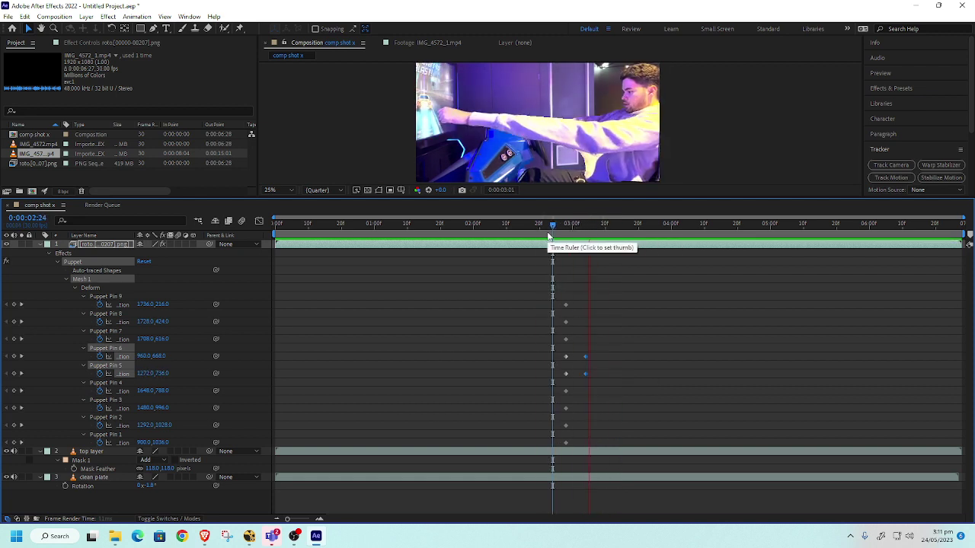
key("space")
At 0:00:03:04, move Puppet Pins 6 and 5 together so the hand stretches out of the frame, to about -428, 436 and 176, 544
left_click_drag(618, 234, 586, 234)
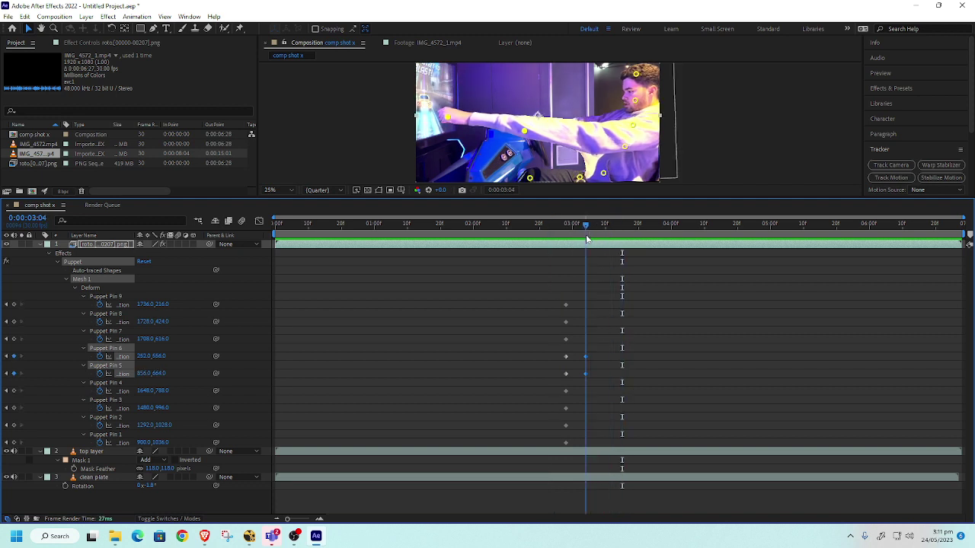
left_click(447, 118)
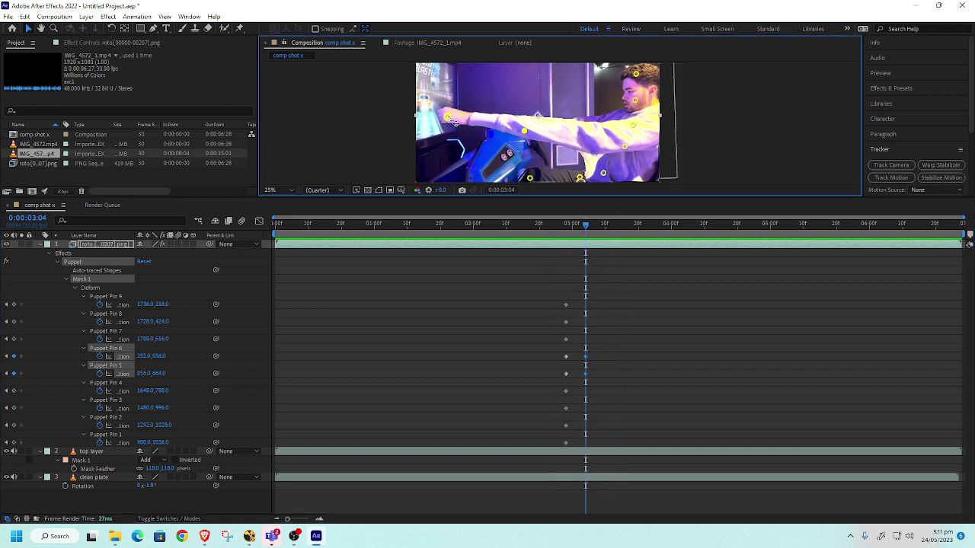
left_click_drag(449, 119, 364, 105)
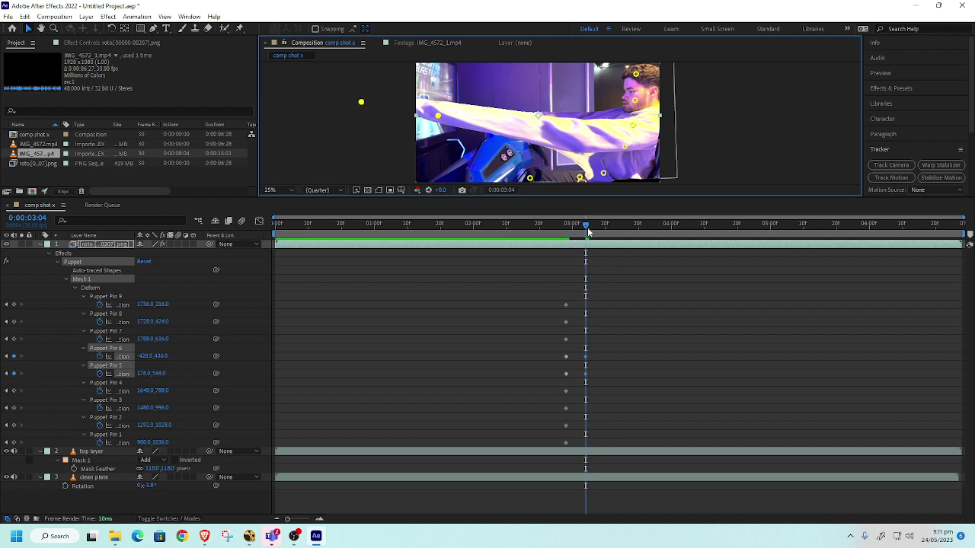
At 0:00:03:04, add hold-position keyframes for Puppet Pins 9, 8, 7, 4, 3, 2 and 1
left_click_drag(586, 229, 585, 230)
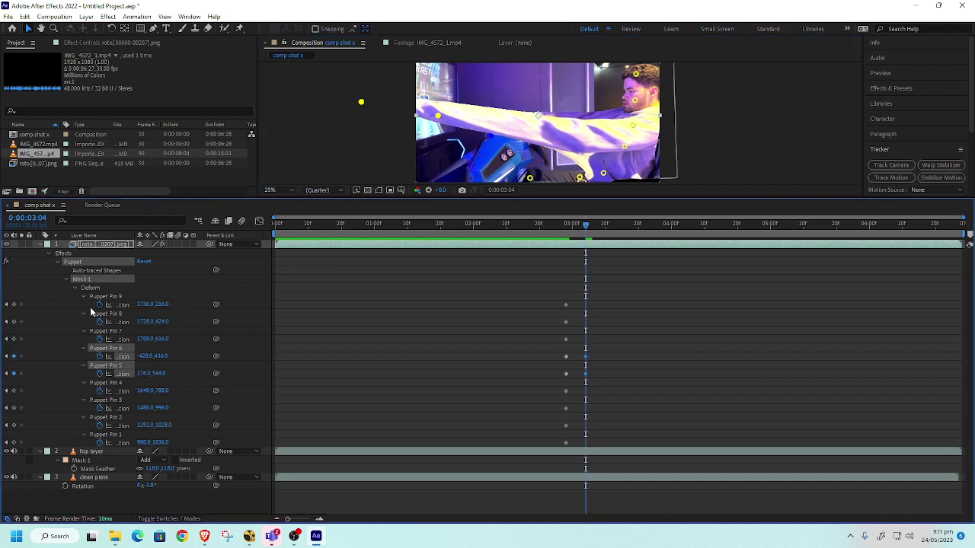
left_click(13, 304)
left_click(14, 322)
left_click(14, 339)
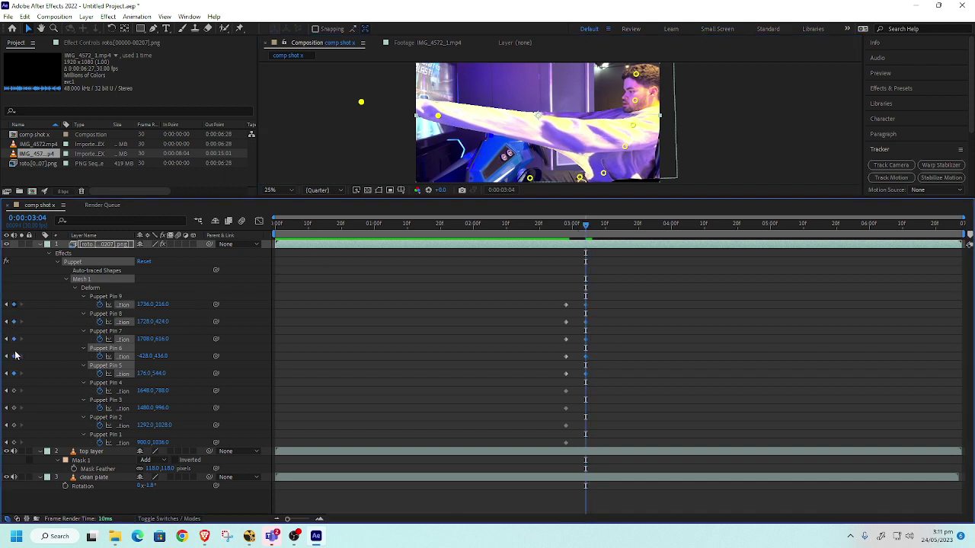
left_click(14, 391)
left_click(14, 407)
left_click(14, 425)
left_click(13, 442)
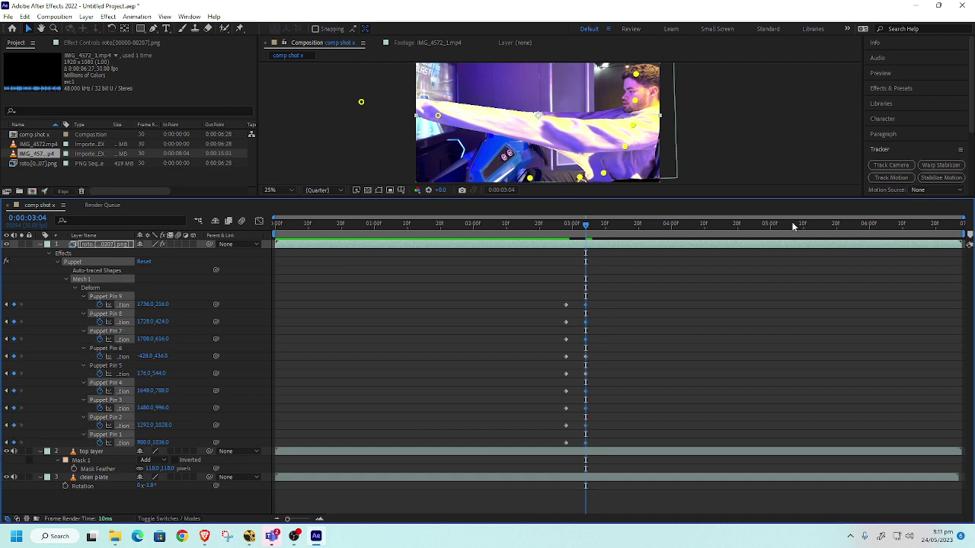
At 0:00:03:14, lean the man forward by moving Pins 8, 7, 9 and 3 to about 1420, 412; 1420, 564; 1700, 264; and 1224, 1016
left_click_drag(592, 231, 621, 236)
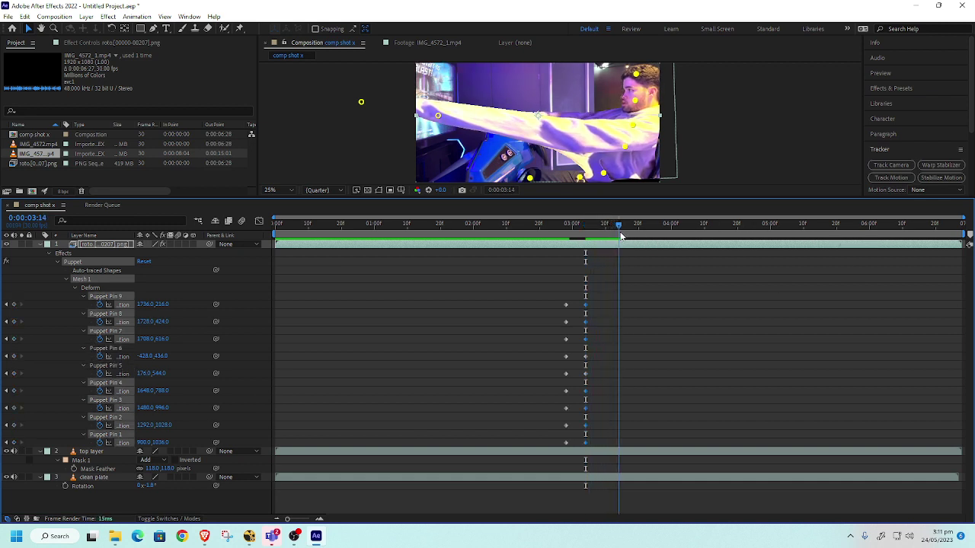
left_click_drag(641, 108, 589, 104)
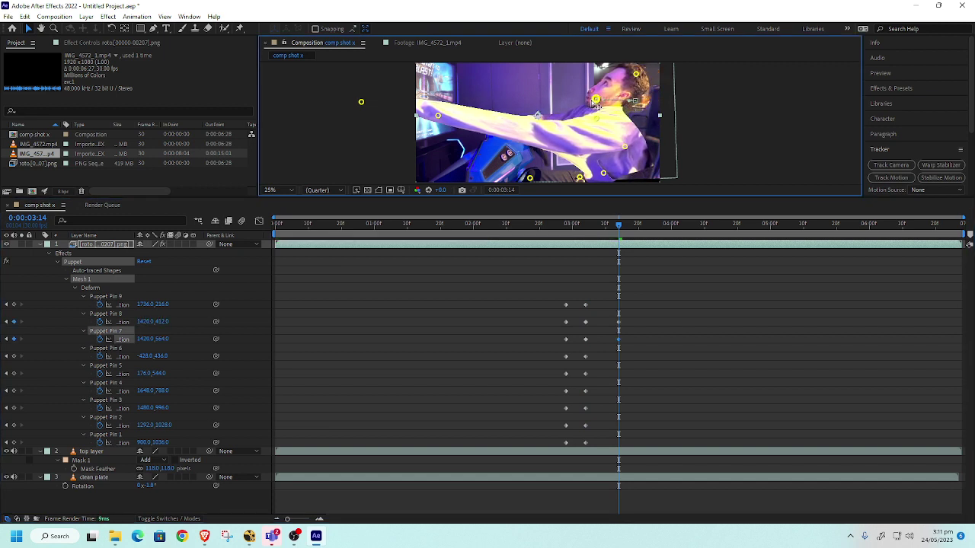
left_click_drag(641, 75, 634, 88)
left_click_drag(605, 178, 573, 183)
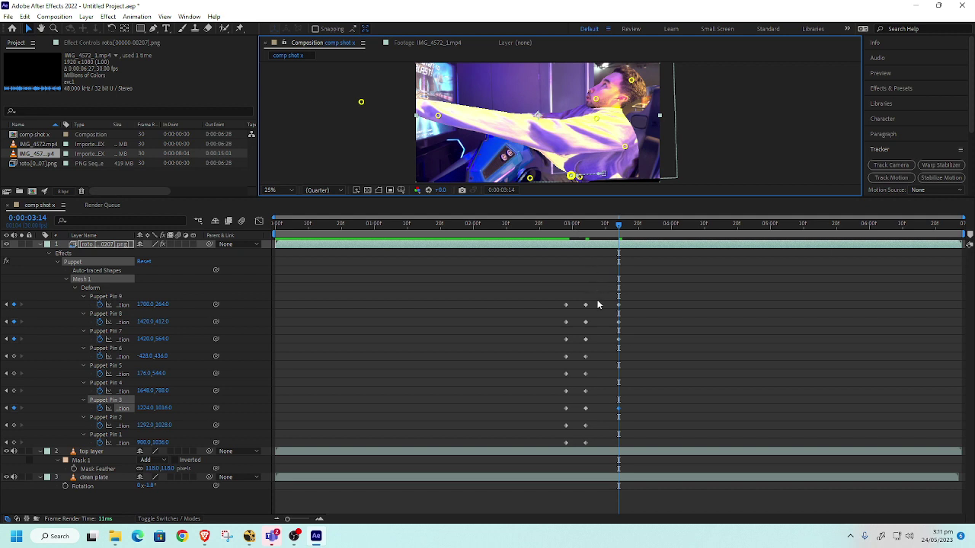
left_click(644, 319)
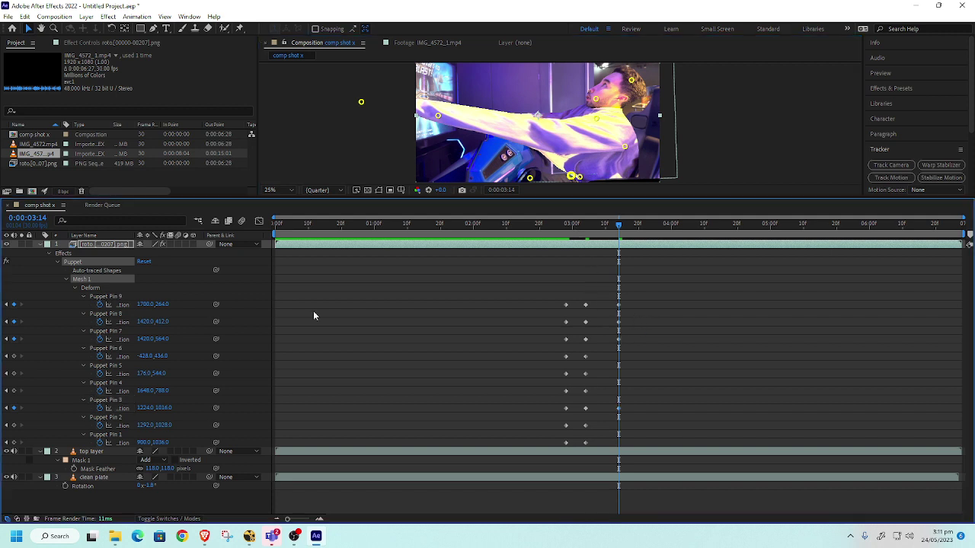
Keyframe Puppet Pins 6, 5, 4, 2 and 1 at 0:00:03:14, and shift that whole keyframe set to about 0:00:03:10
left_click(13, 356)
left_click(13, 373)
left_click(13, 391)
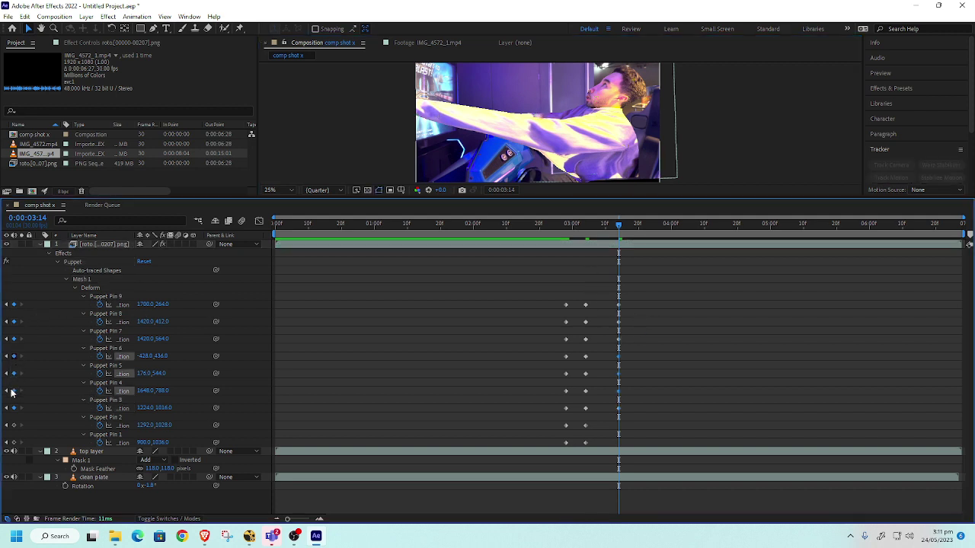
left_click(13, 425)
left_click(13, 442)
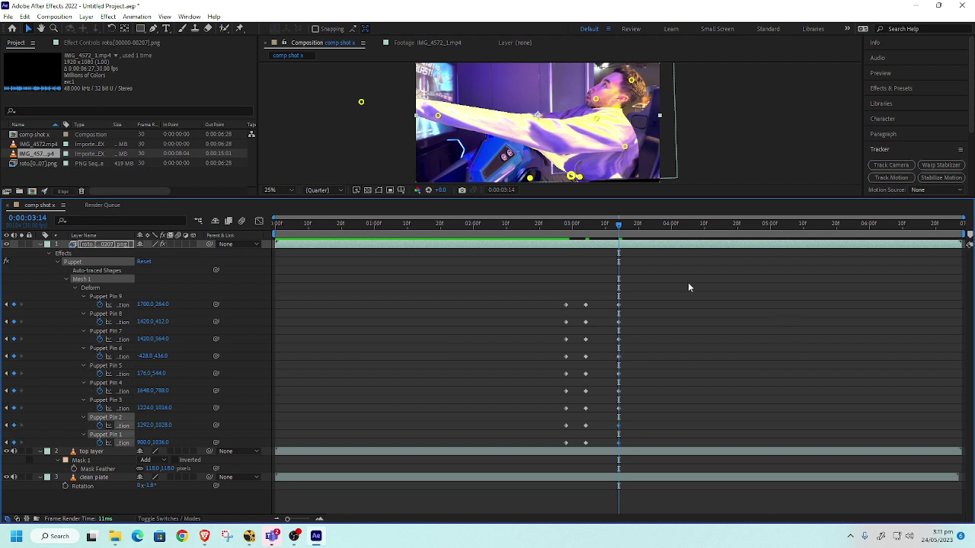
left_click_drag(674, 289, 601, 445)
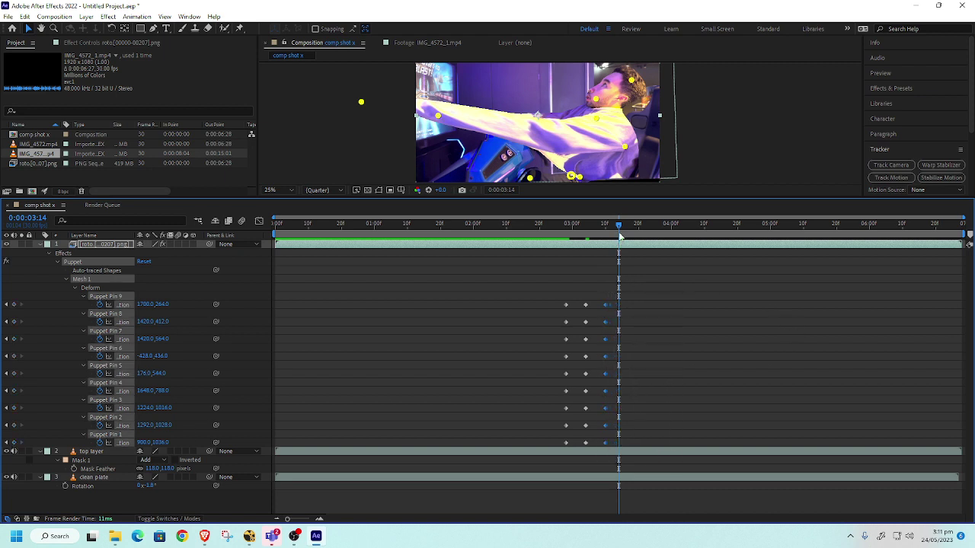
At 0:00:03:21, move all nine puppet pins together past the frame's screen side, with Pin 9 at about -124, 56
left_click_drag(629, 225, 642, 233)
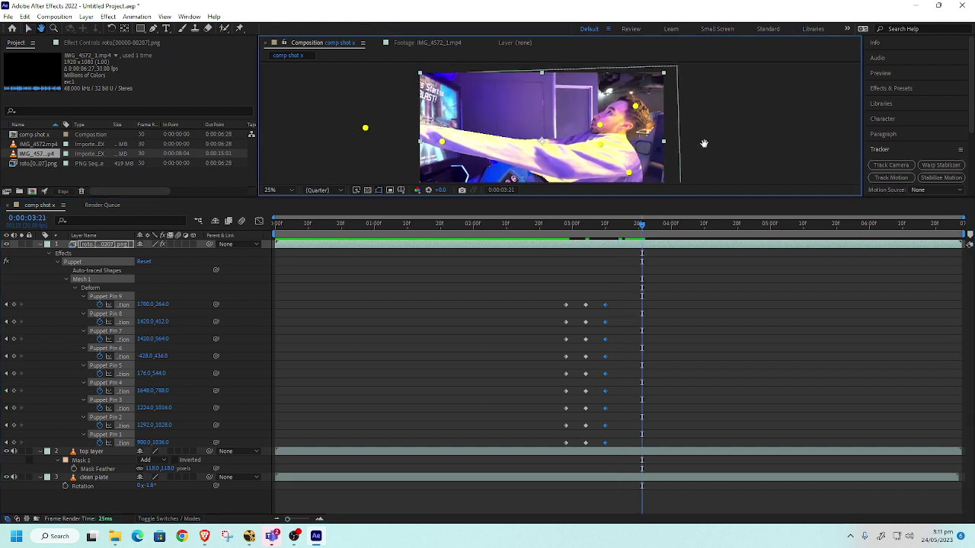
scroll(620, 130, "down", 2)
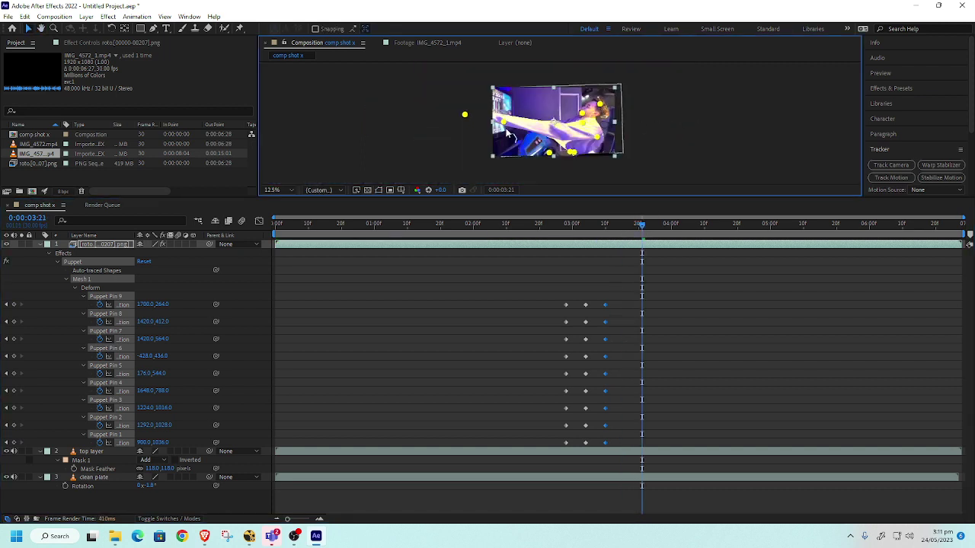
left_click_drag(487, 122, 474, 120)
left_click_drag(398, 122, 382, 109)
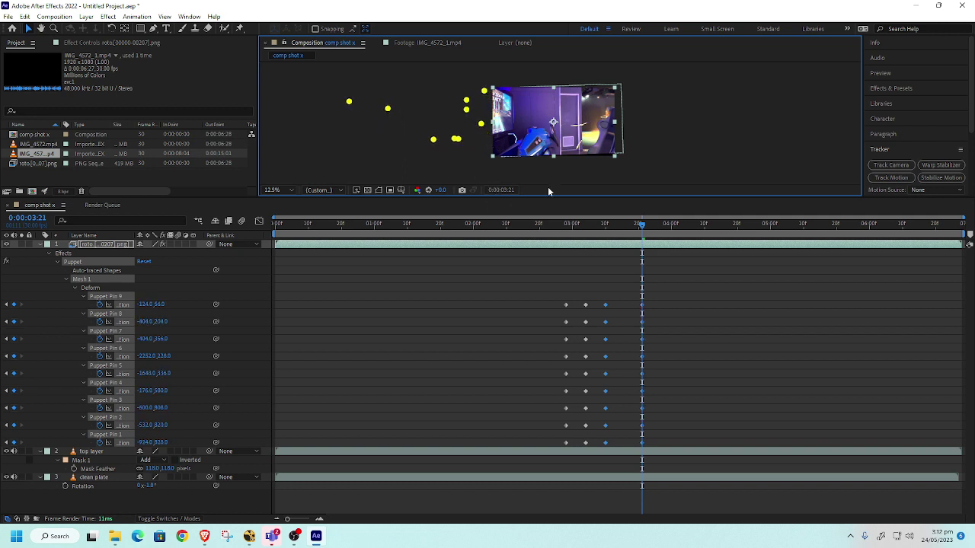
left_click(657, 167)
Preview the man being pulled out of the frame, starting from 0:00:02:11
left_click_drag(617, 226, 508, 235)
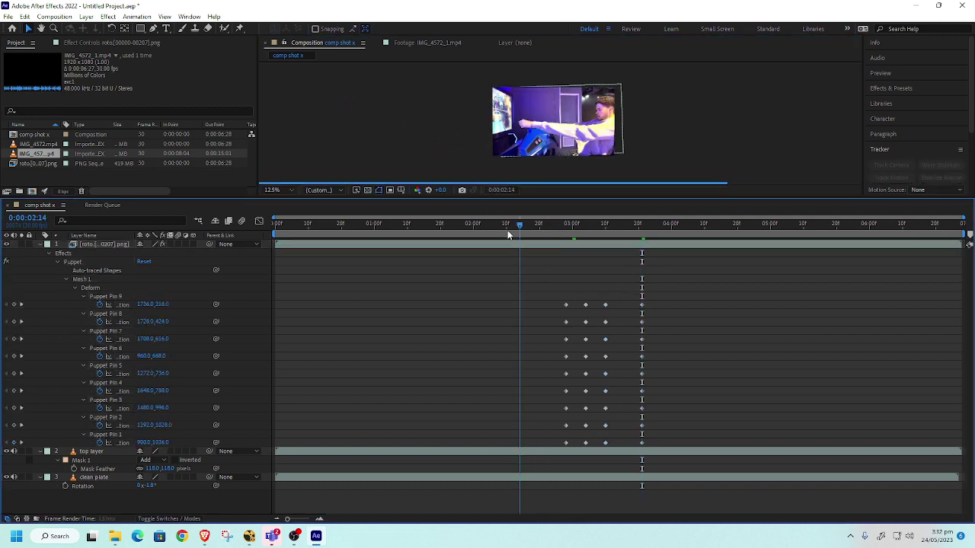
scroll(621, 148, "up", 2)
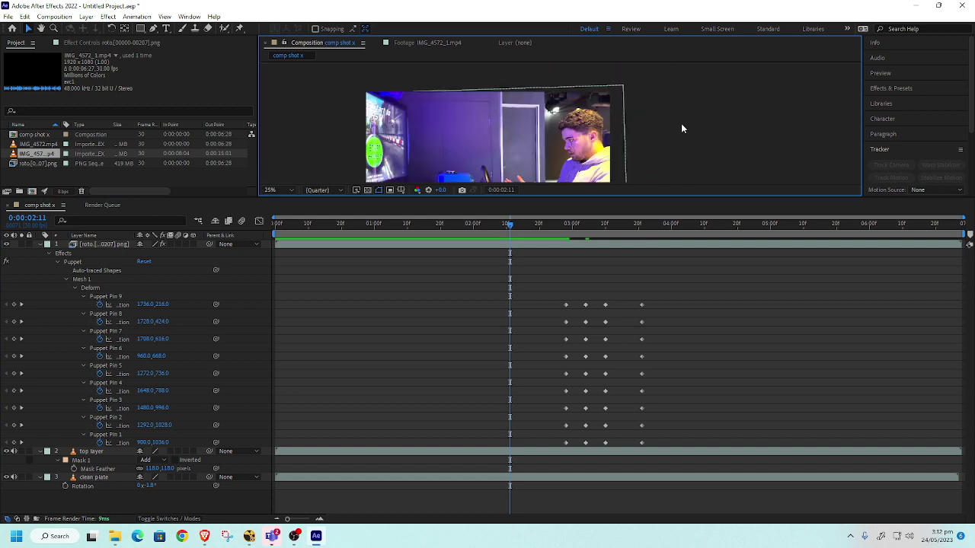
scroll(682, 126, "down", 2)
key("space")
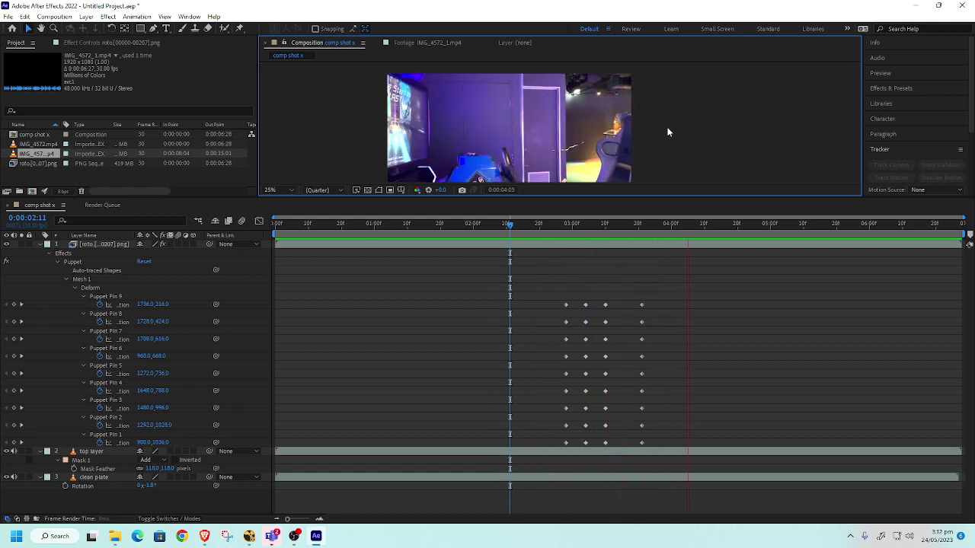
key("space")
Delay the final keyframes of all puppet pins to about 0:00:03:24 and check the pose at 0:00:03:16
left_click_drag(654, 294, 651, 450)
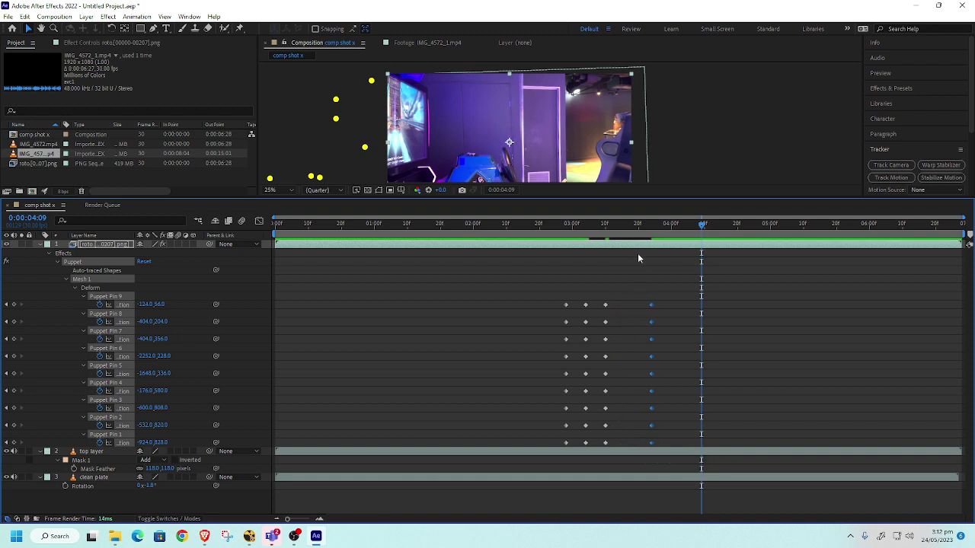
left_click_drag(627, 238, 622, 241)
left_click(565, 131)
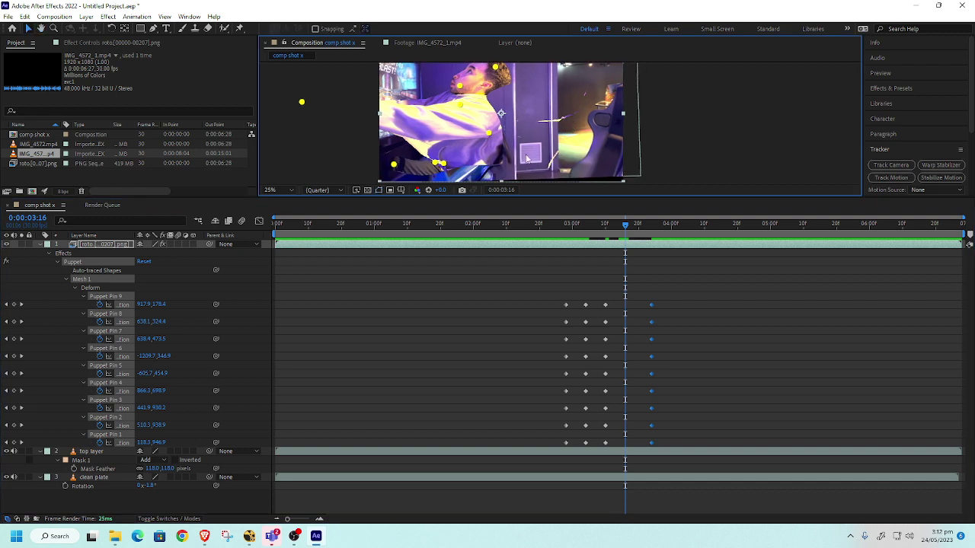
left_click(659, 138)
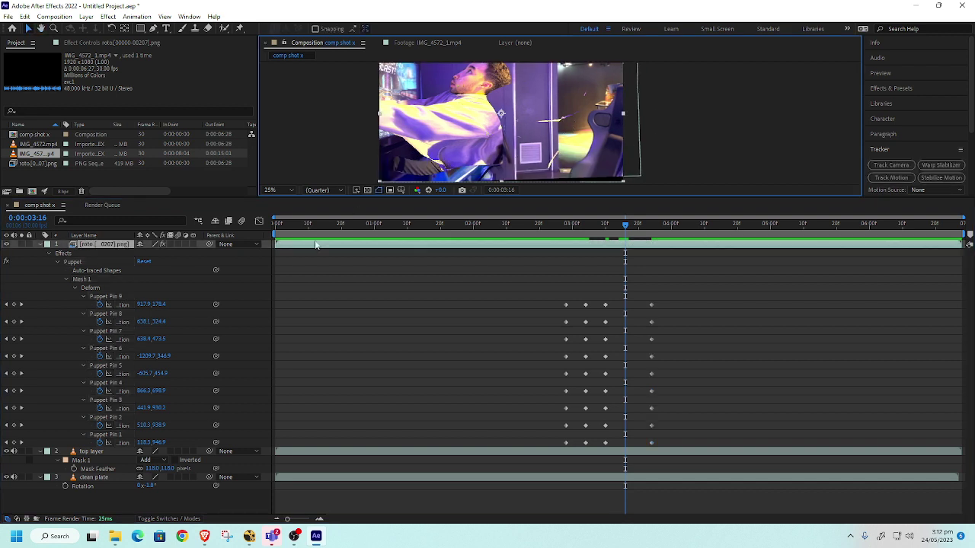
left_click(204, 338)
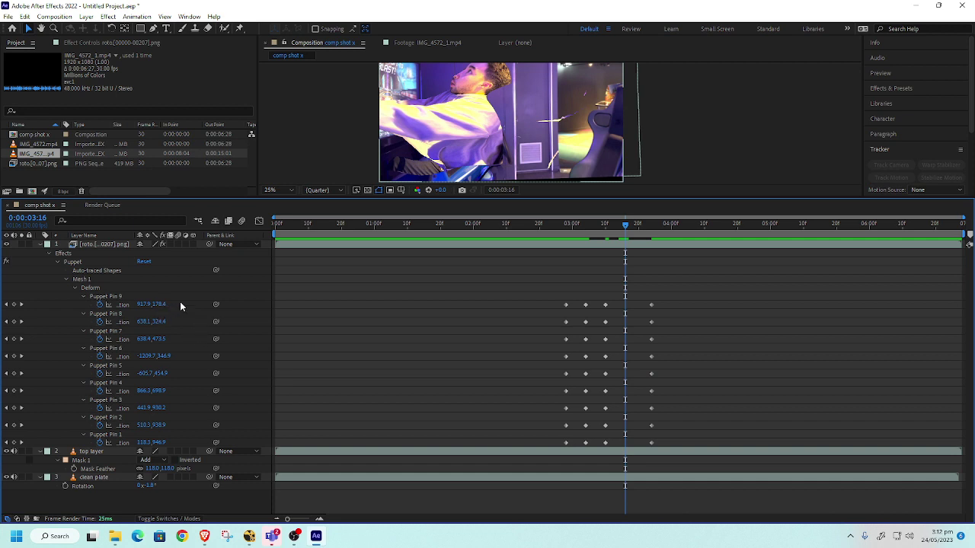
left_click(447, 162)
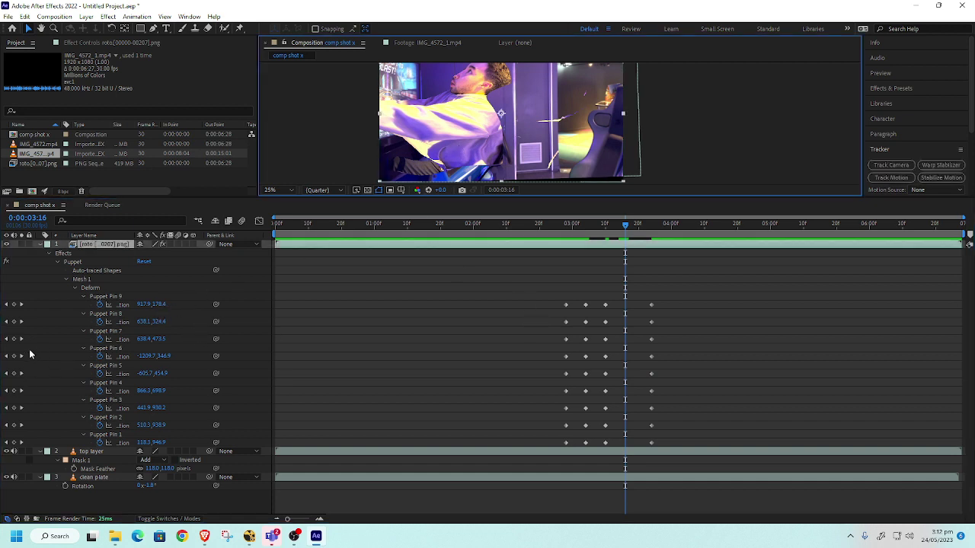
left_click(54, 357)
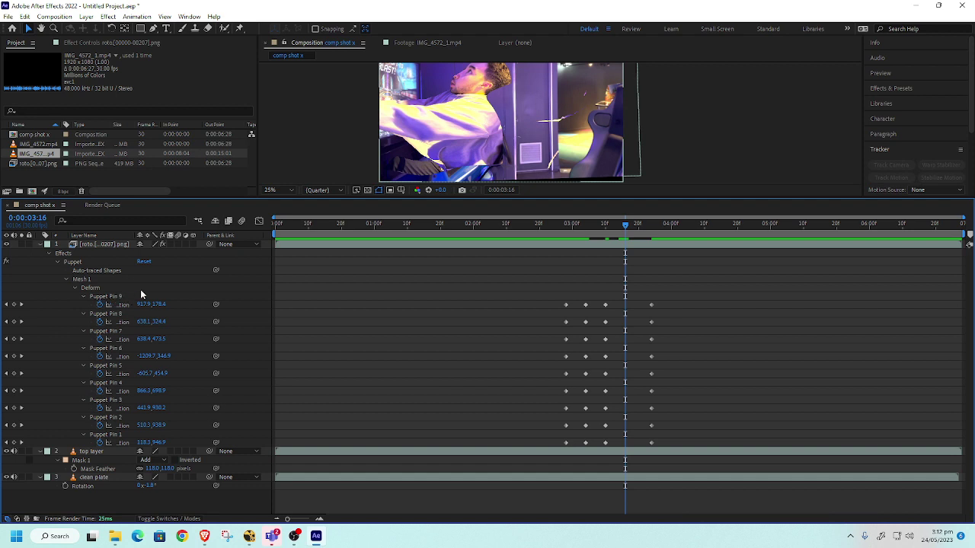
left_click(450, 117)
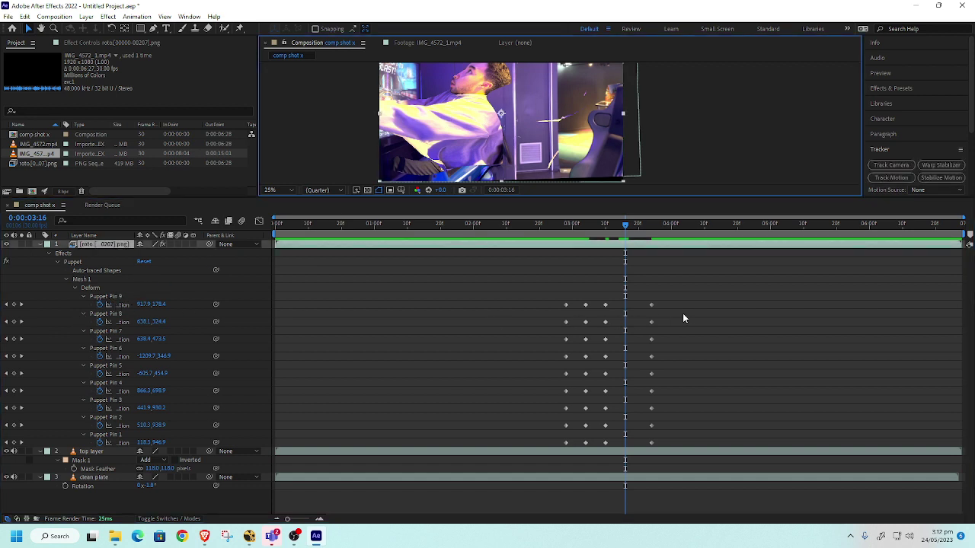
At 0:00:03:16, show the puppet pins and pull Pins 4, 3, 2 and 1 so the lower body trails behind, with Pin 1 at about -73.7, 1098.9
left_click(652, 305)
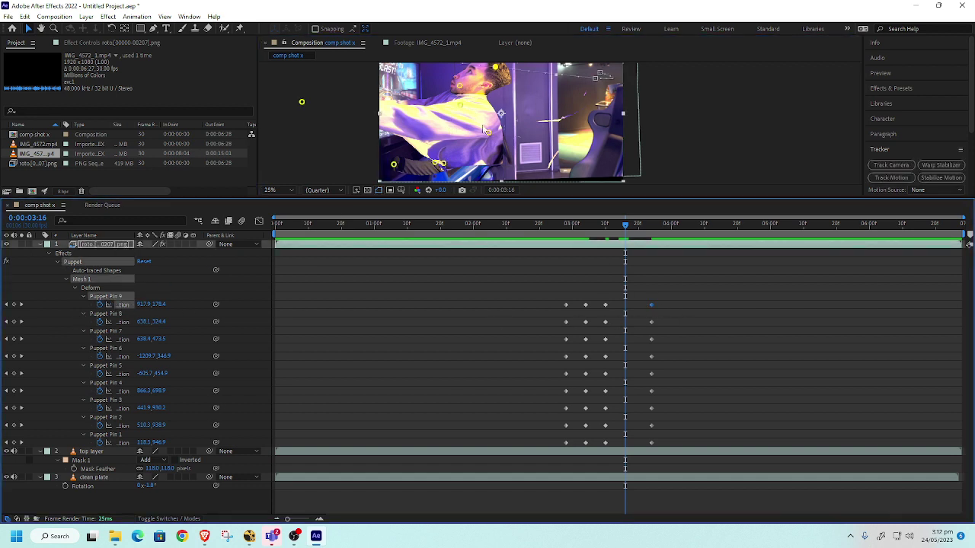
left_click_drag(486, 131, 490, 177)
left_click_drag(435, 163, 370, 185)
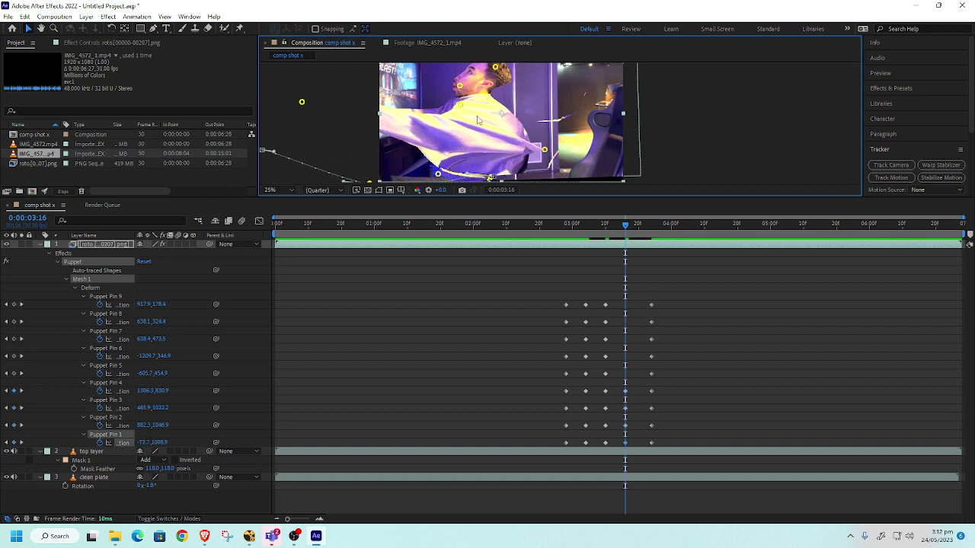
Refine Pins 2, 3 and 4 at 0:00:03:16, and reposition upper-body Pins 7, 8 and 9 to exaggerate the forward stretch
left_click_drag(537, 156, 508, 150)
left_click_drag(533, 187, 543, 187)
left_click_drag(508, 150, 530, 154)
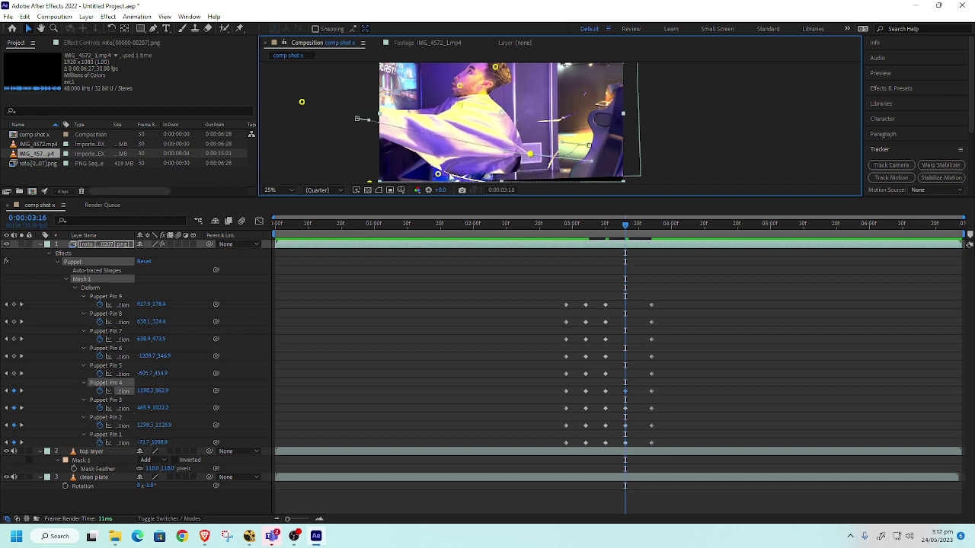
left_click_drag(438, 174, 540, 167)
left_click_drag(455, 119, 481, 101)
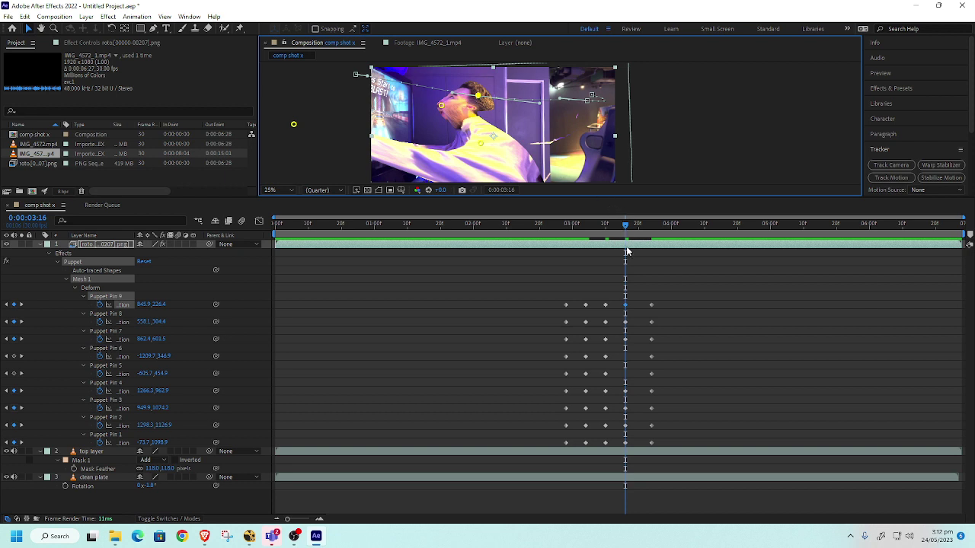
Scrub the stretch animation back from 0:00:03:16 to 0:00:02:22 to review the body distortion
left_click_drag(630, 236, 577, 262)
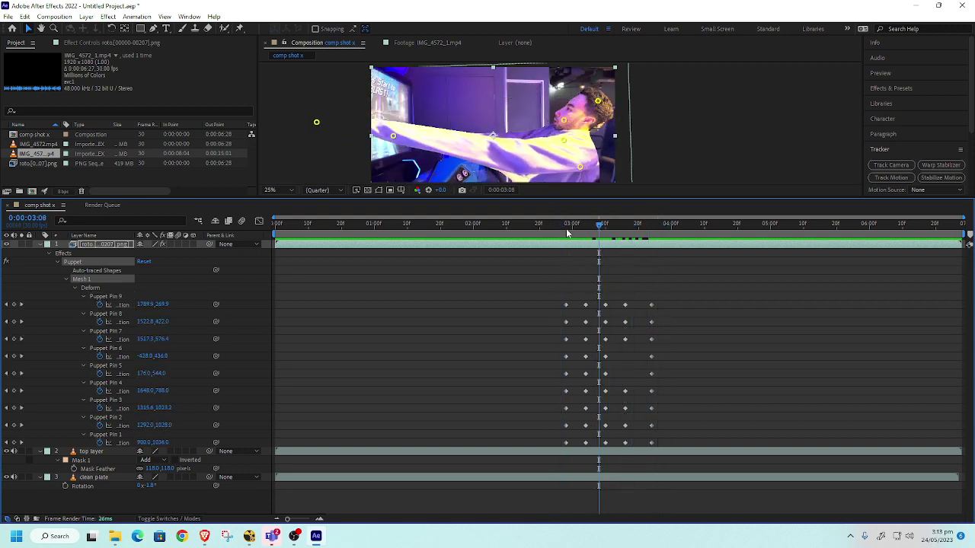
left_click_drag(566, 229, 546, 229)
left_click(544, 128)
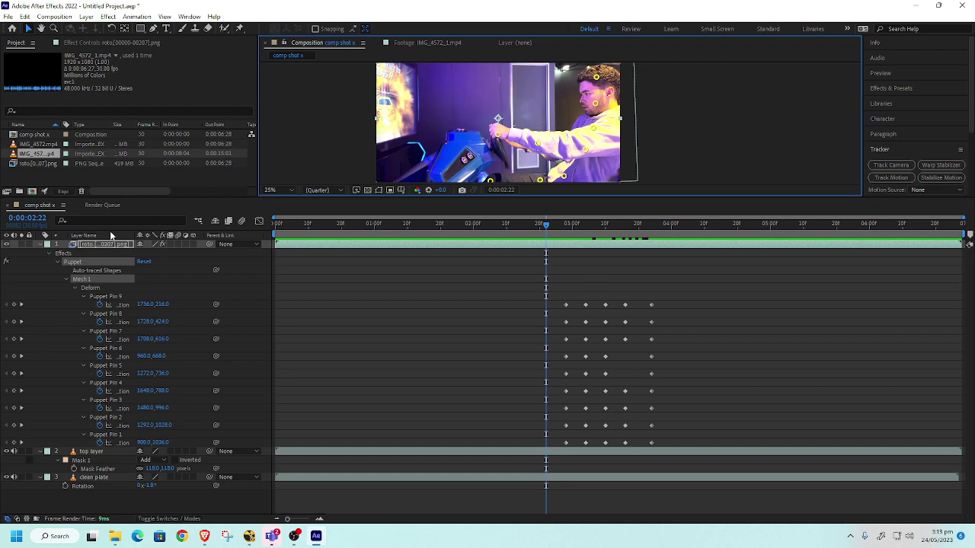
Enlarge the composition view and inspect the man's face up close at 0:00:02:04
left_click_drag(107, 199, 84, 299)
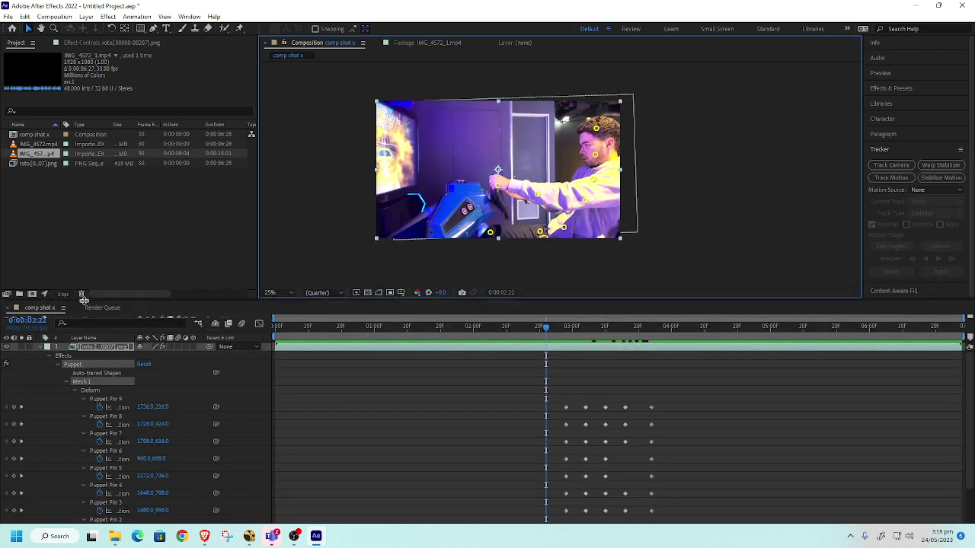
left_click_drag(542, 329, 487, 329)
scroll(662, 120, "up", 6)
scroll(450, 236, "down", 2)
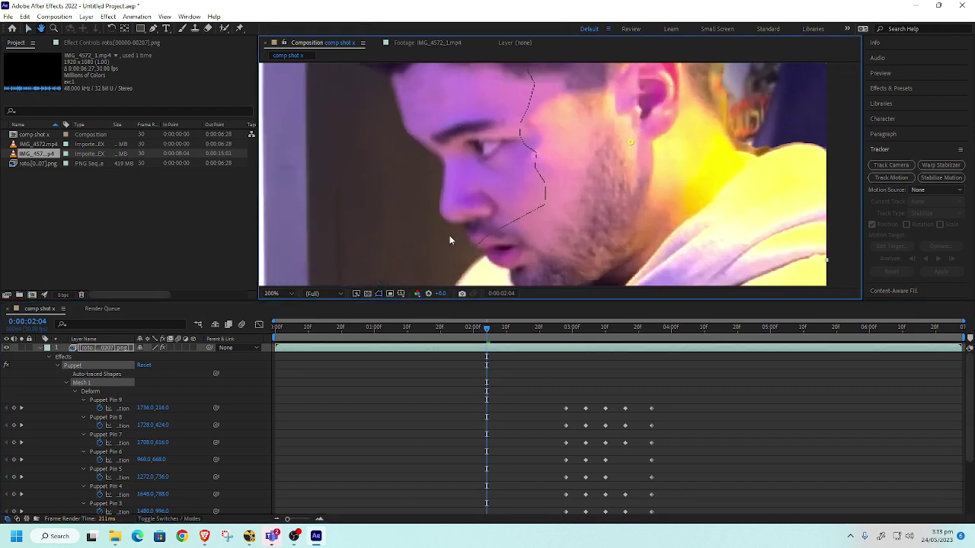
scroll(541, 169, "down", 2)
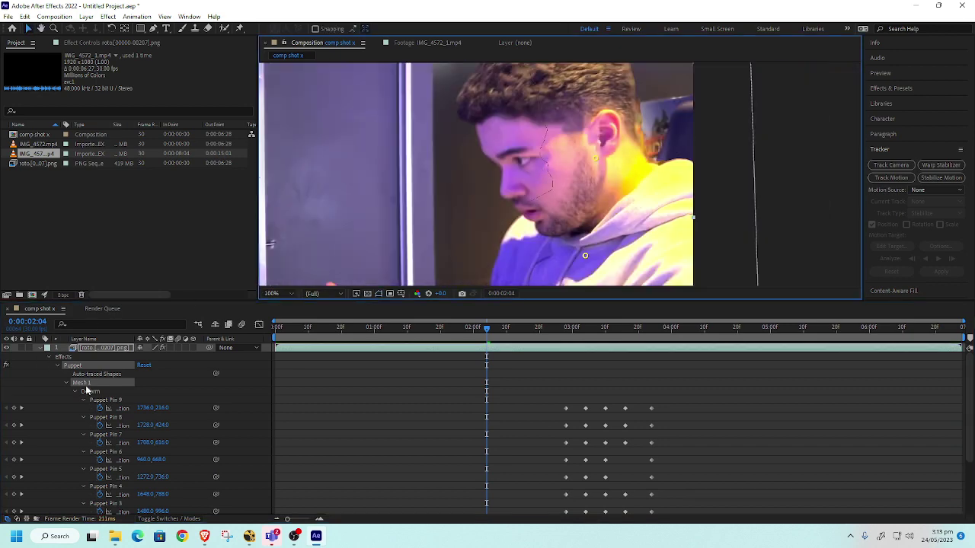
Turn the roto layer off and on to compare the face, and reduce its expanded properties to the collapsed Puppet effect
left_click(41, 348)
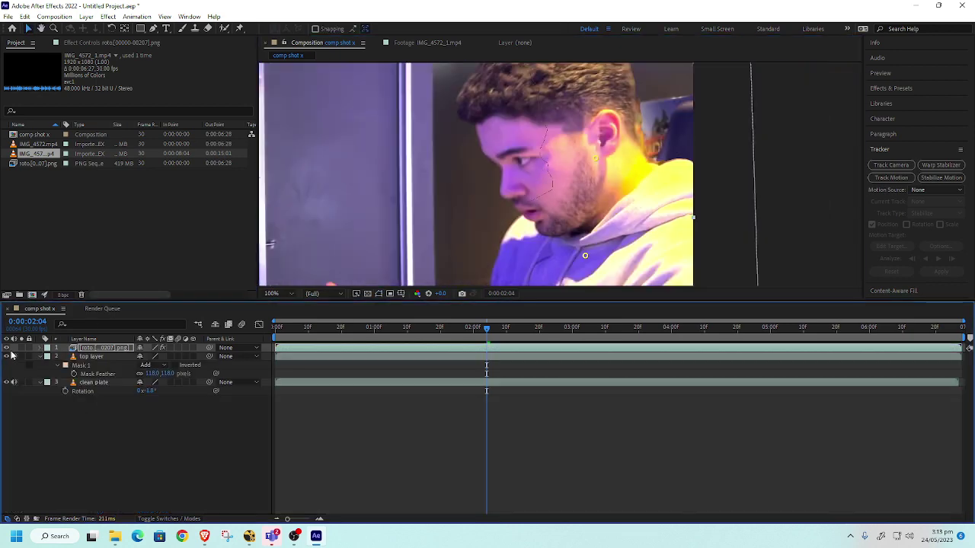
left_click(7, 348)
left_click(8, 349)
left_click(41, 348)
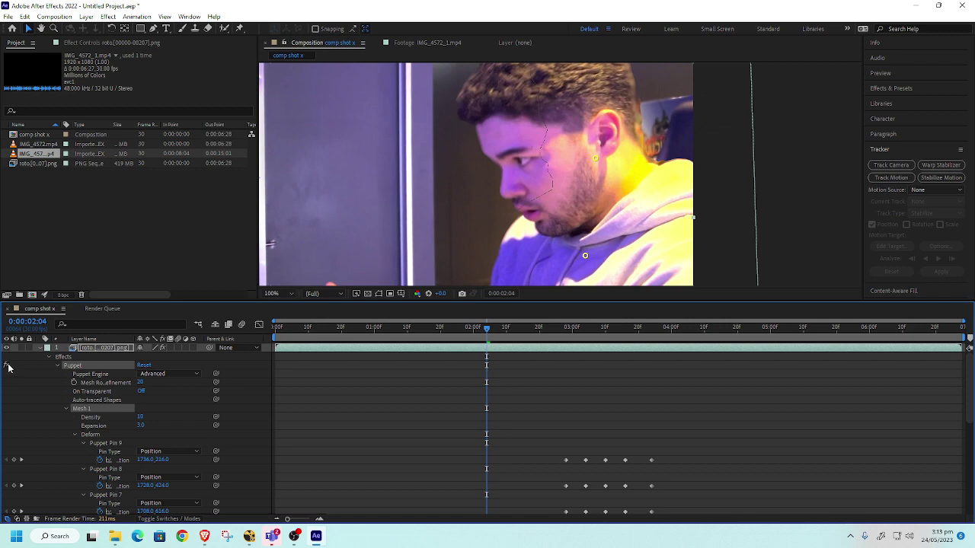
left_click(58, 366)
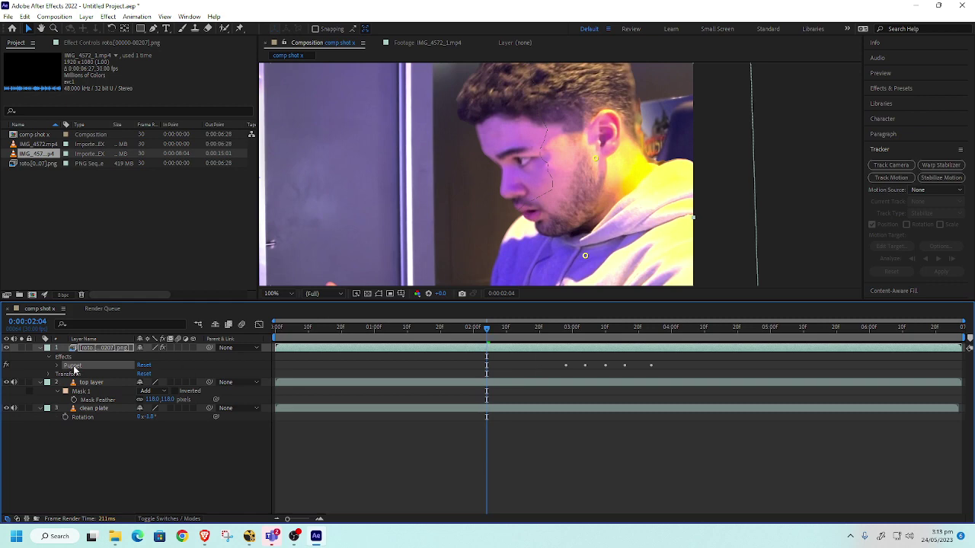
Try lower Mesh Rotation Refinement values in the expanded Puppet effect and restore the original setting
left_click(59, 366)
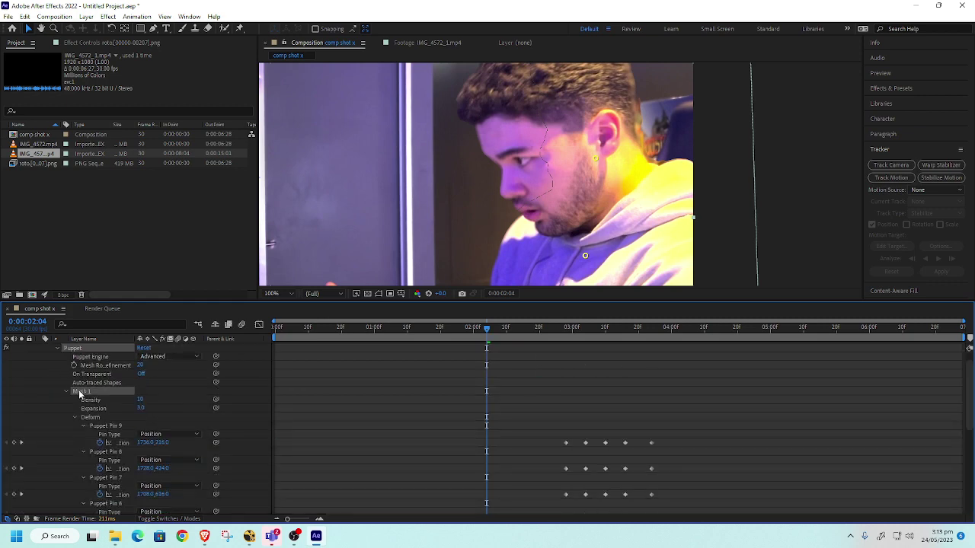
left_click(130, 365)
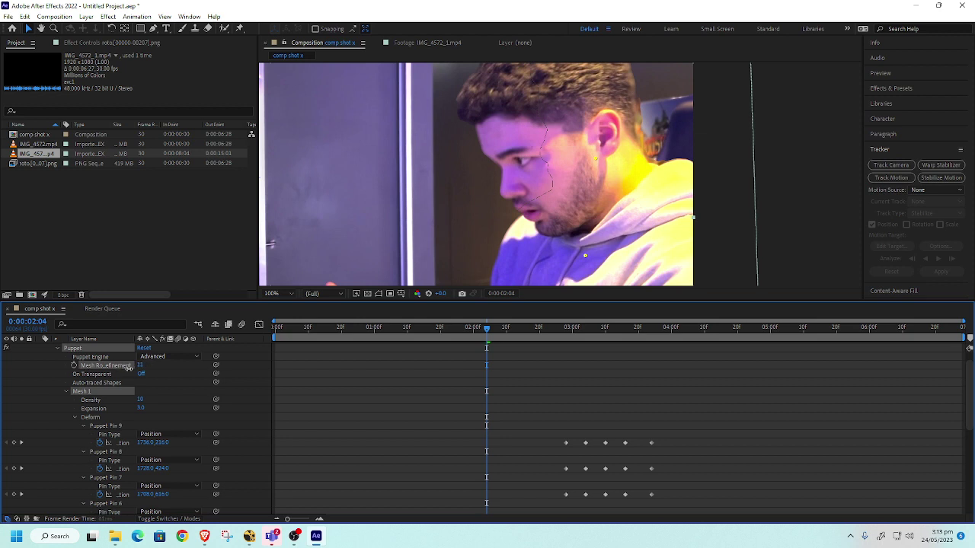
left_click(142, 367)
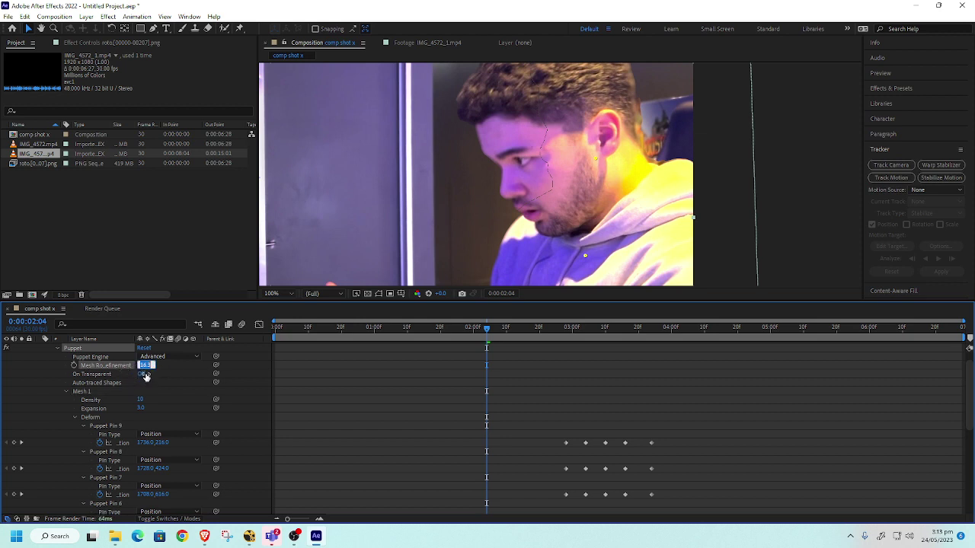
key("Return")
Try lower Density and Expansion values on the puppet mesh and undo the changes
left_click(141, 399)
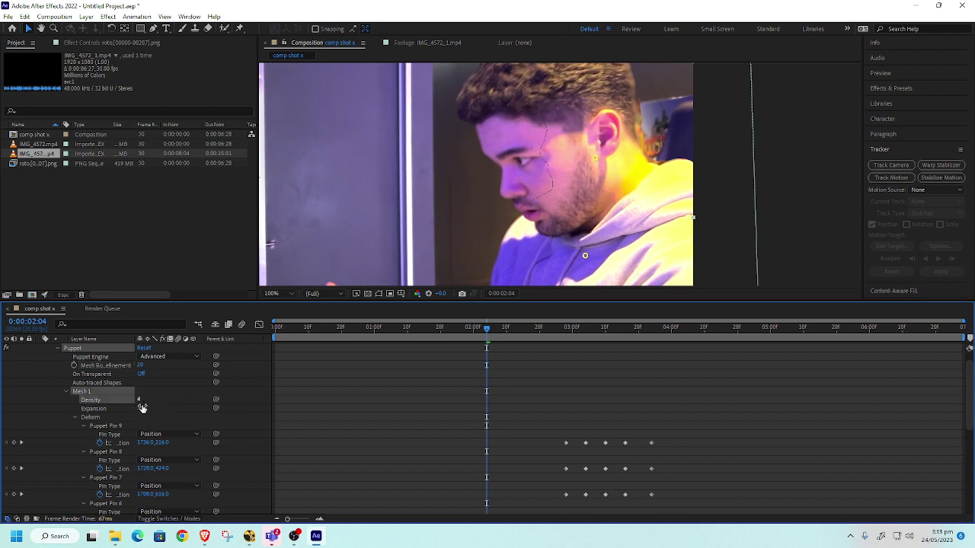
left_click_drag(141, 407, 121, 408)
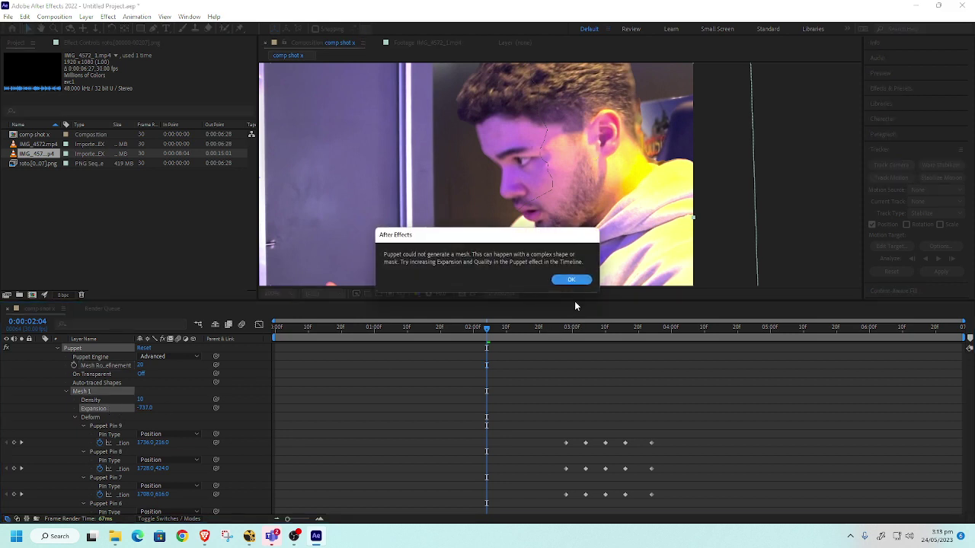
left_click(572, 280)
key("ctrl+z")
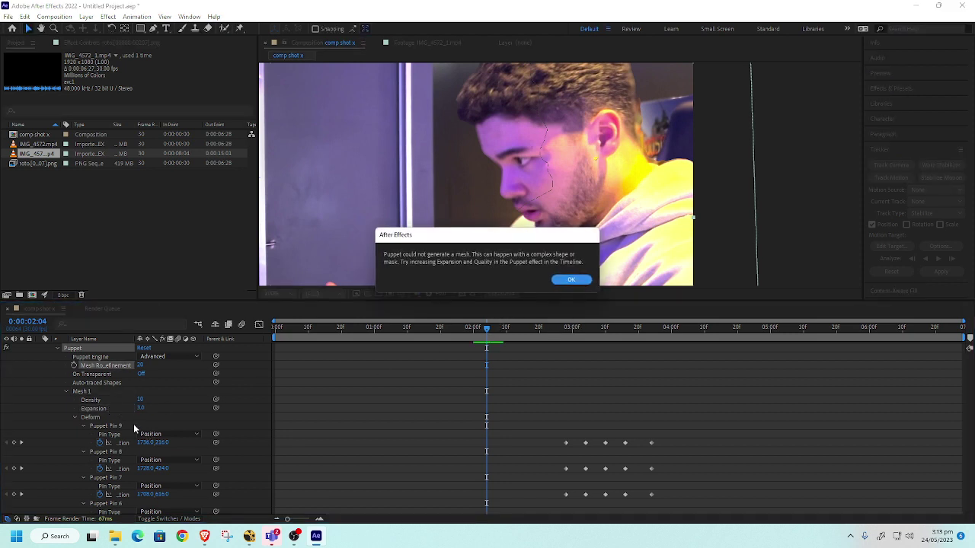
left_click(573, 281)
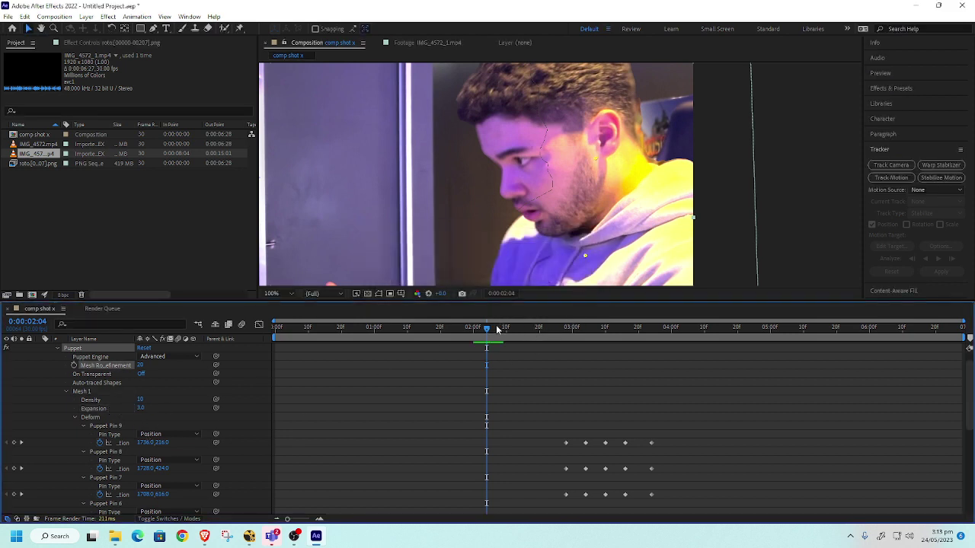
Try the Legacy Puppet Engine at 0:00:01:22 and switch the effect back to Advanced
left_click_drag(496, 328, 442, 387)
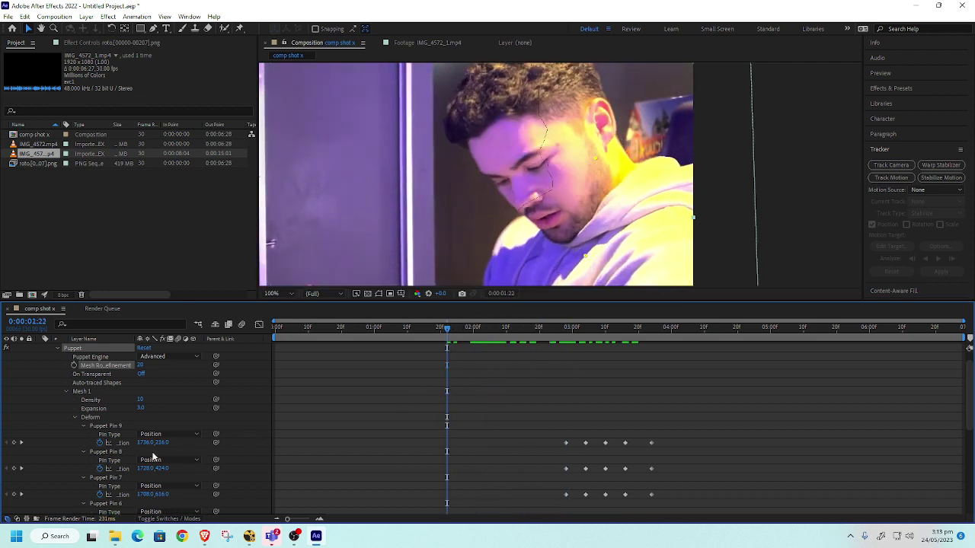
scroll(153, 457, "up", 1)
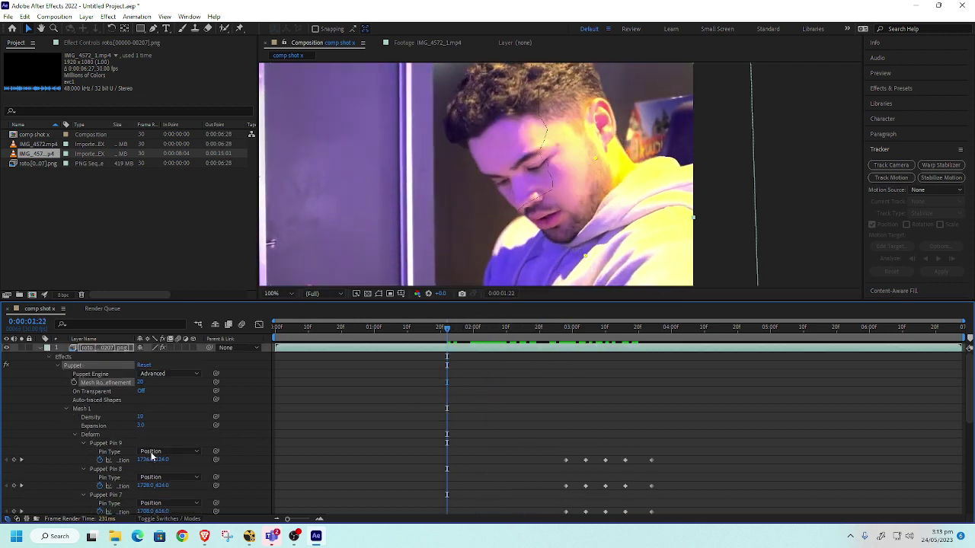
left_click(170, 374)
left_click(174, 386)
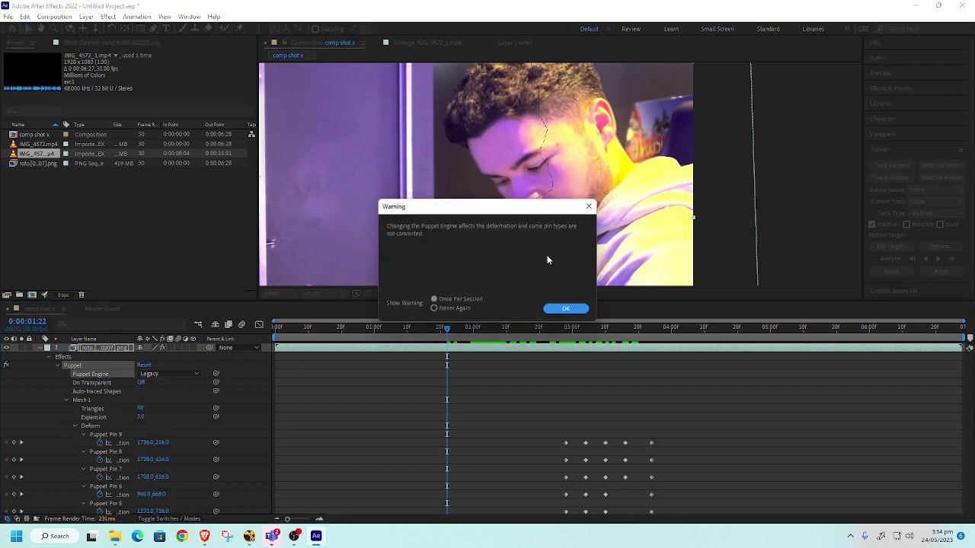
left_click(588, 214)
left_click(162, 374)
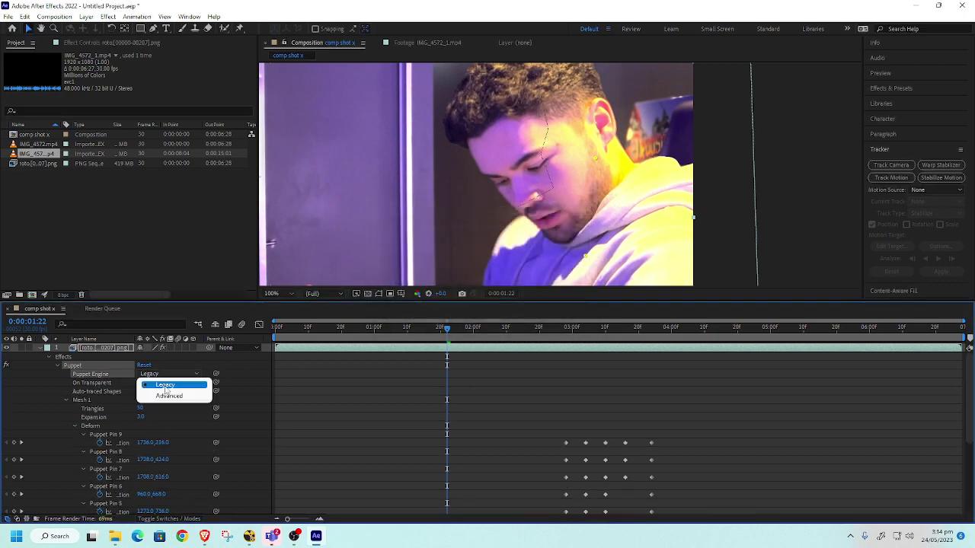
left_click(169, 397)
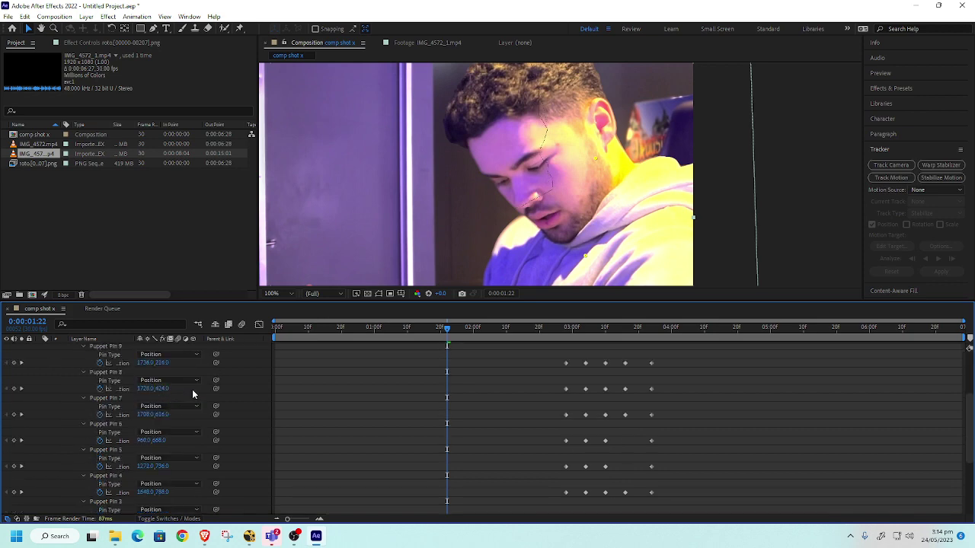
Play the composition from 0:00:01:22 to 0:00:02:14 to check the man's face for artifacts
scroll(192, 390, "up", 5)
scroll(188, 397, "up", 1)
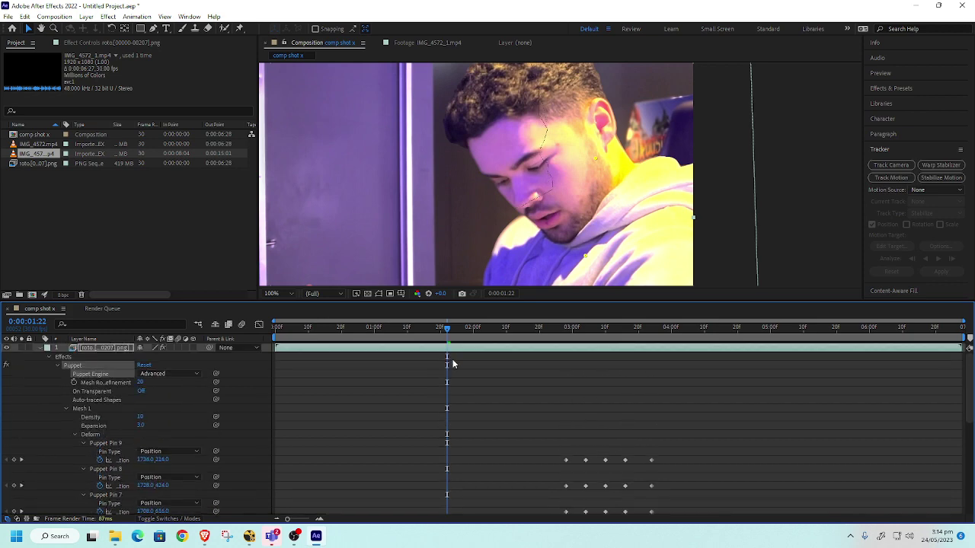
key("space")
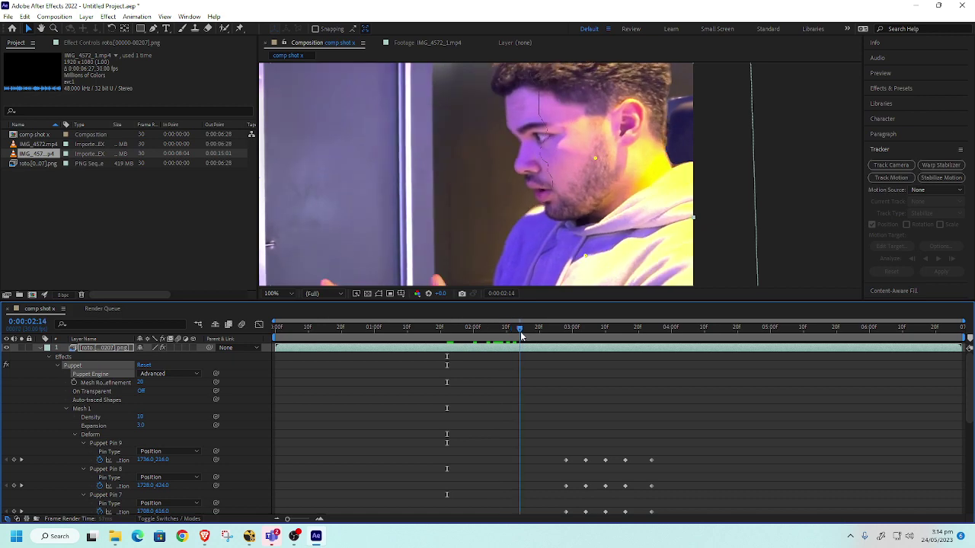
key("space")
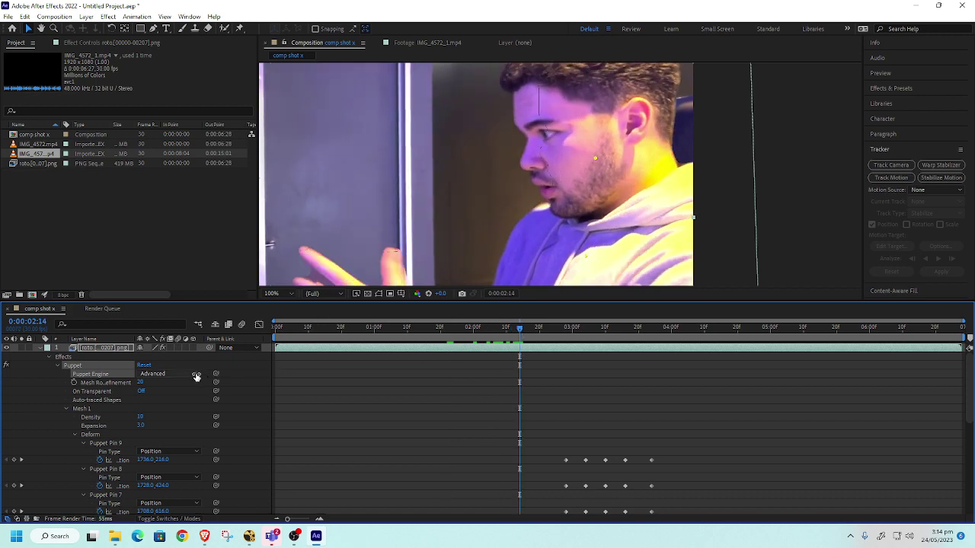
Collapse the Puppet effect's properties and review the whole frame up to 0:00:02:22
left_click(66, 366)
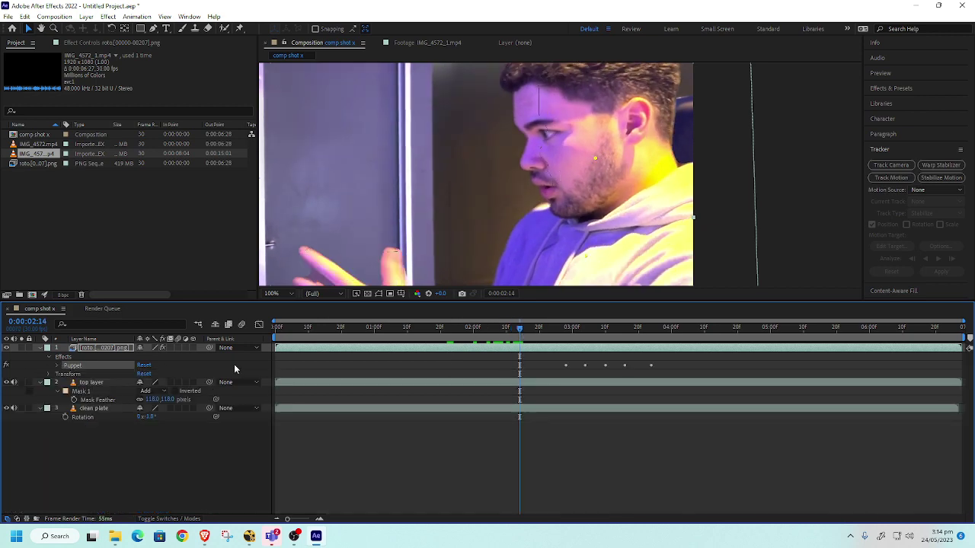
left_click(511, 327)
scroll(549, 124, "down", 2)
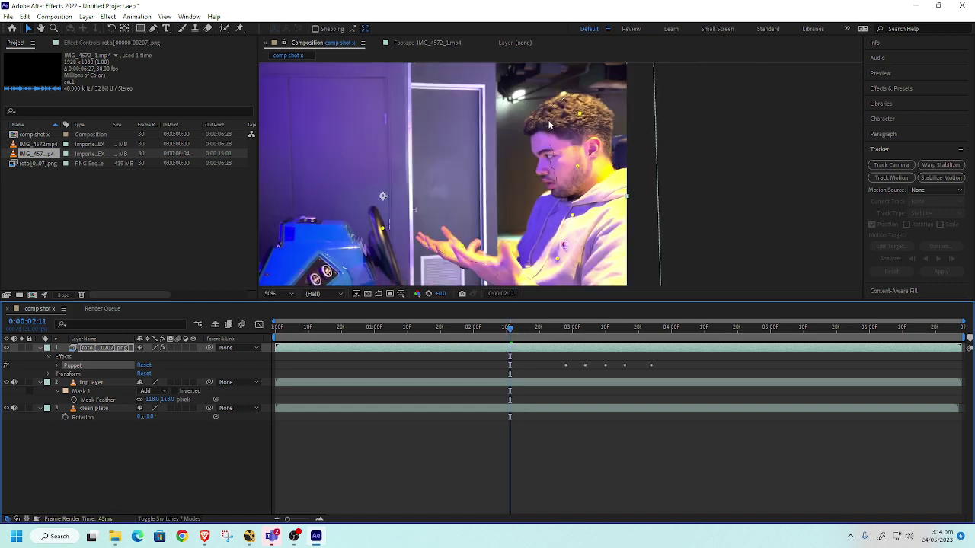
scroll(464, 226, "down", 1)
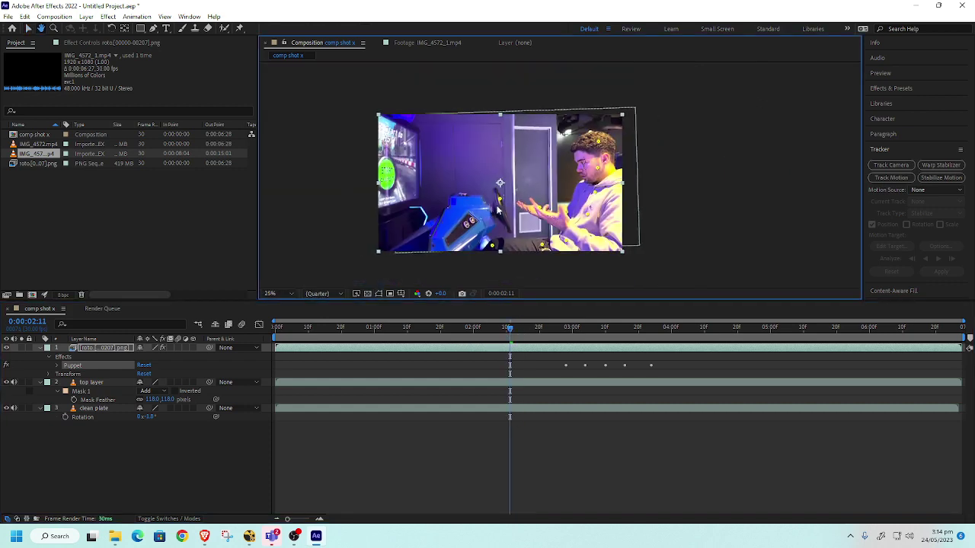
left_click(524, 326)
mouse_move(556, 333)
left_mouse_down()
mouse_move(598, 329)
mouse_move(545, 329)
left_mouse_up()
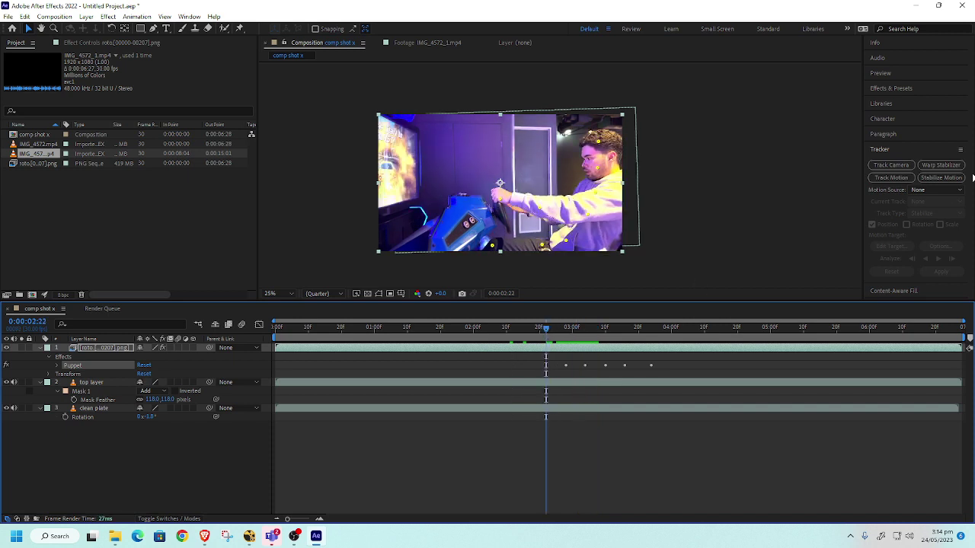
Find the Directional Blur effect and apply it to the roto layer with a direction of -80°
left_click(898, 90)
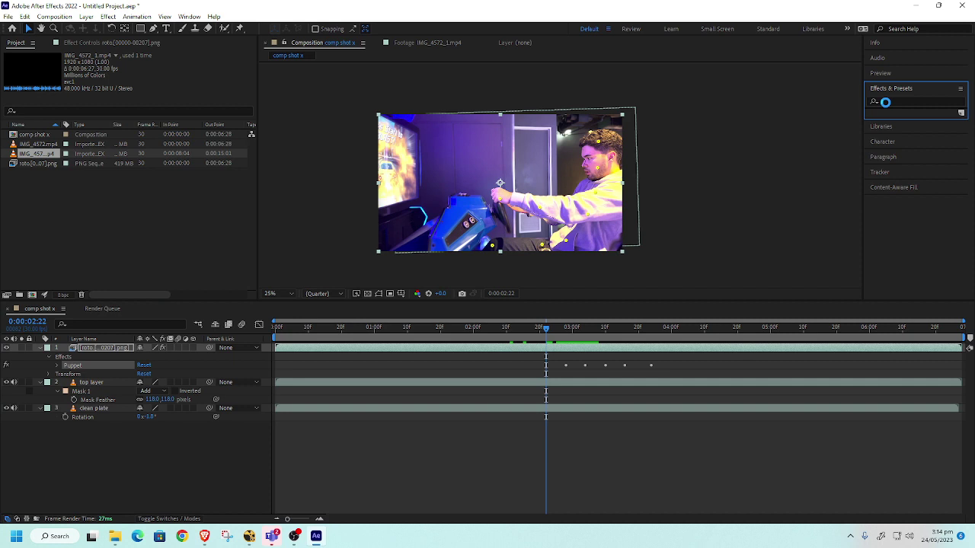
left_click(886, 102)
type("directi")
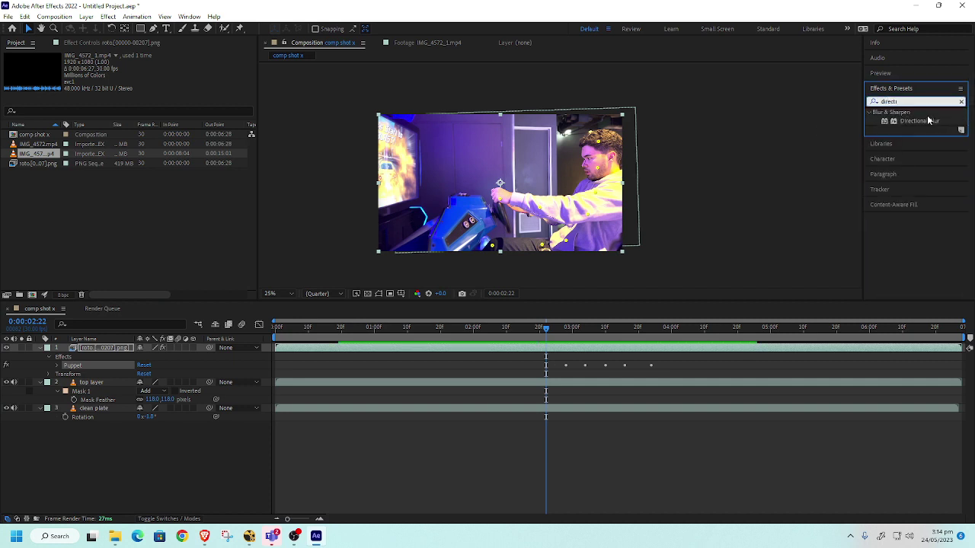
left_click_drag(919, 121, 585, 222)
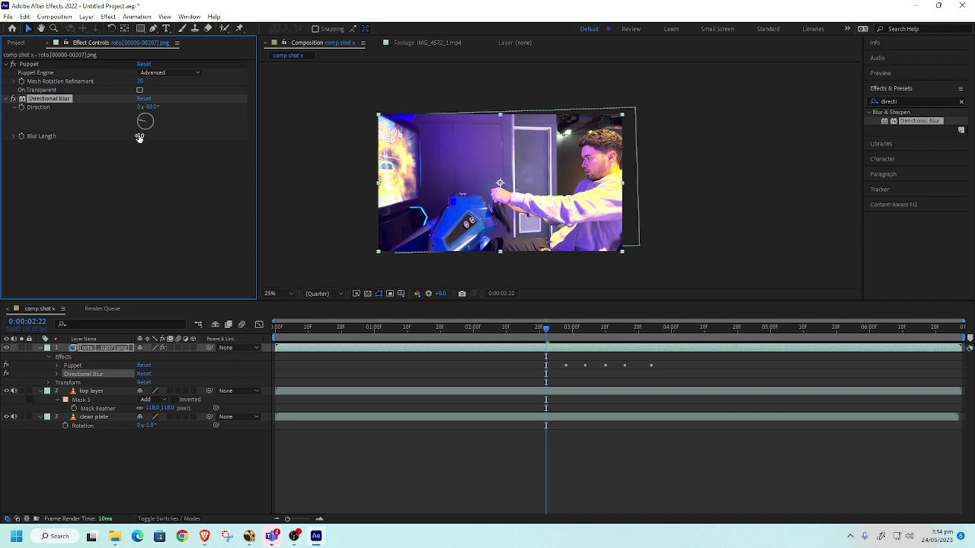
Test the Directional Blur's Blur Length, and set its first keyframe to 0.0 at 0:00:02:28
left_click_drag(139, 137, 139, 188)
mouse_move(555, 333)
left_mouse_down()
mouse_move(577, 332)
mouse_move(566, 332)
left_mouse_up()
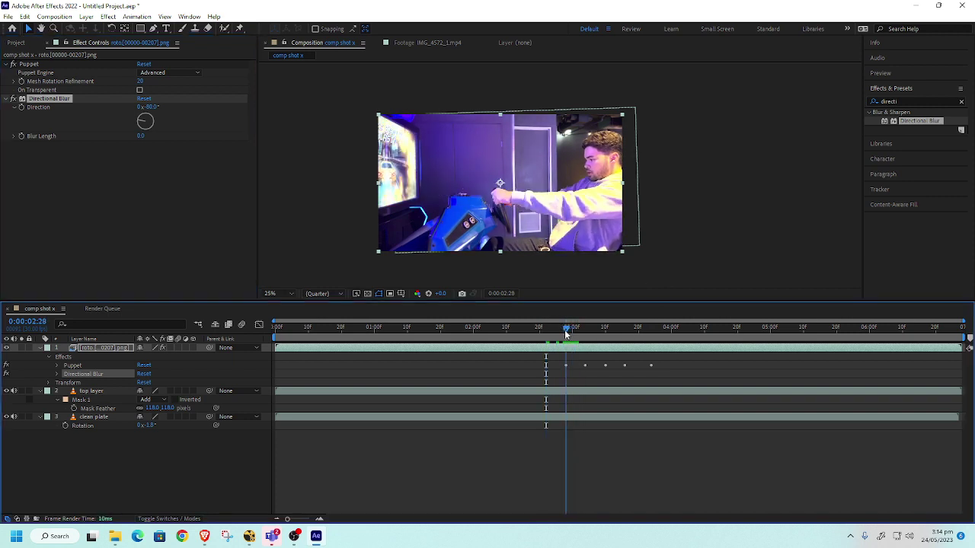
left_click(138, 137)
left_click(22, 140)
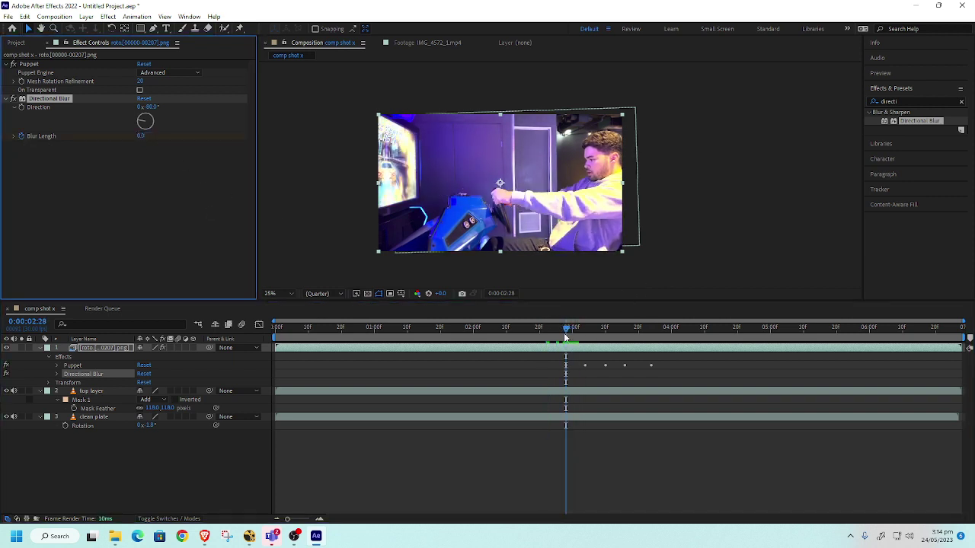
Keyframe the Blur Length at 25.6 at 0:00:03:03 and about 147 at 0:00:03:15
left_click_drag(566, 336, 582, 332)
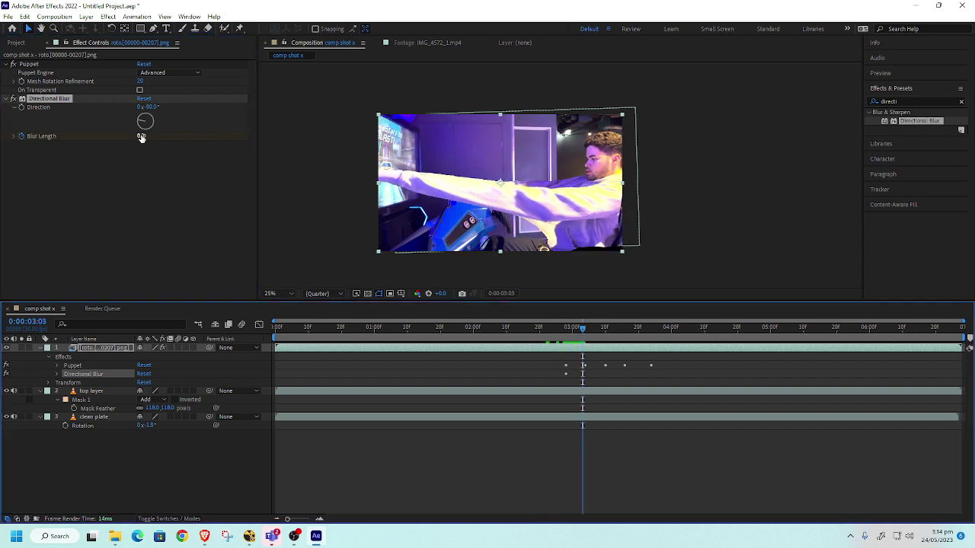
left_click_drag(141, 137, 215, 143)
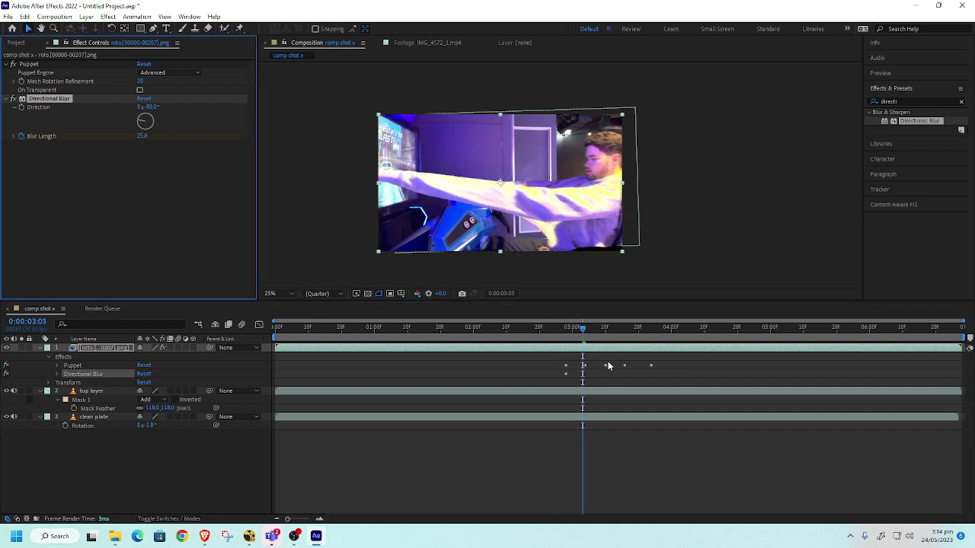
left_click_drag(594, 333, 622, 333)
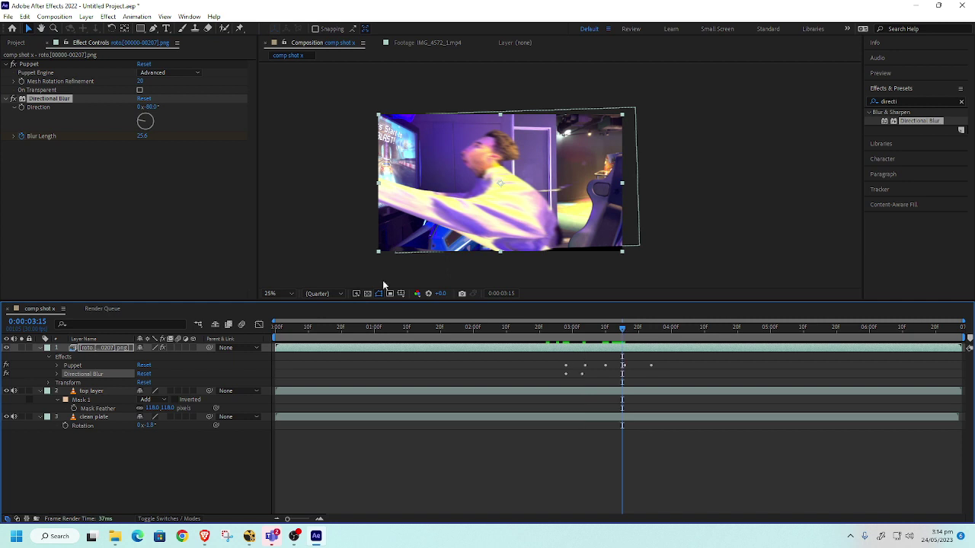
left_click_drag(139, 140, 158, 137)
left_click_drag(268, 146, 797, 172)
Play the shot from 0:00:02:01 and scrub to 0:00:03:14 to review the animated directional blur
left_click_drag(628, 333, 477, 333)
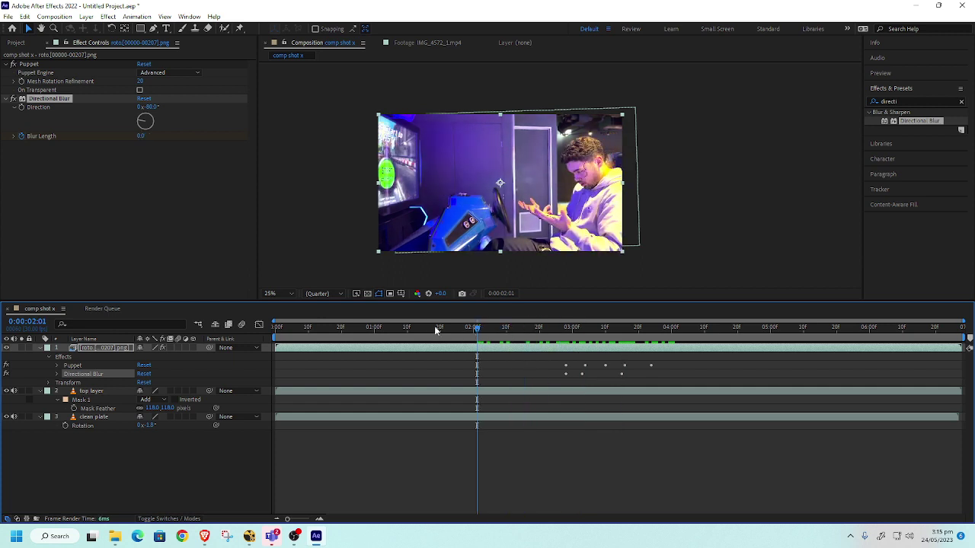
key("space")
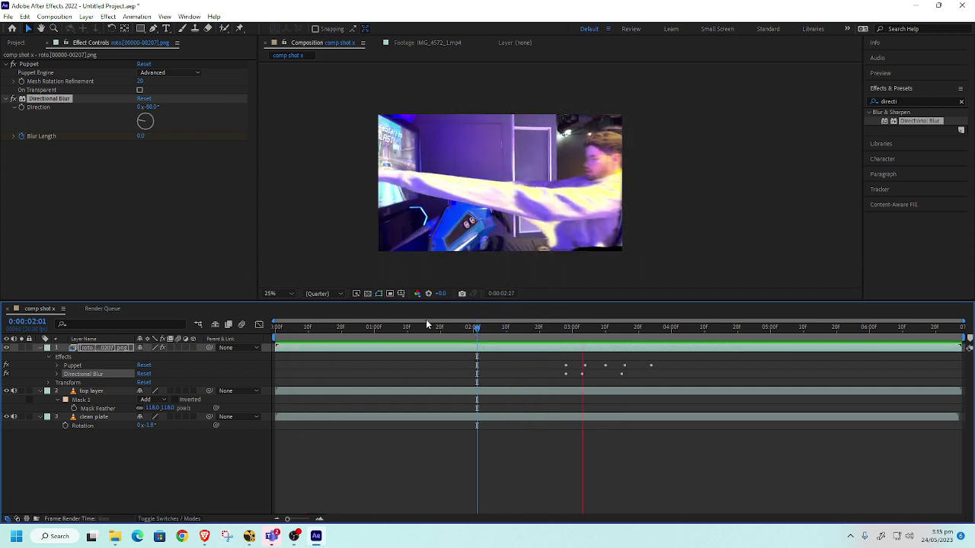
key("space")
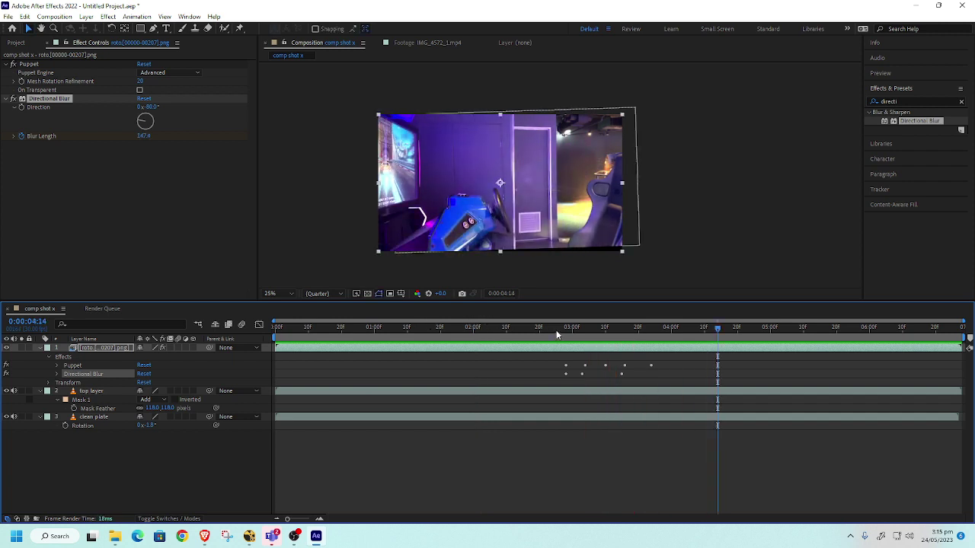
left_click_drag(556, 335, 618, 344)
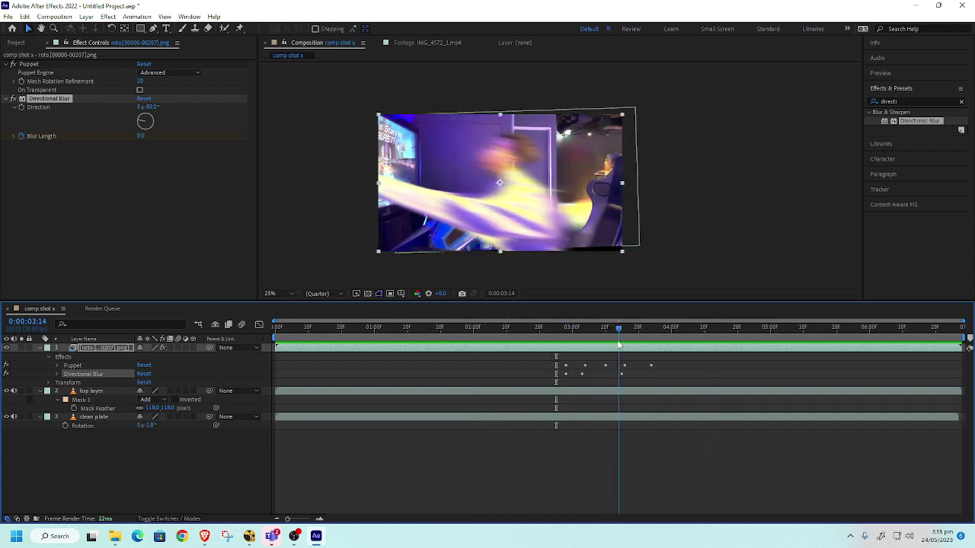
Reveal the roto layer's keyframed properties and enlarge the timeline area so all puppet pin keyframes fit
left_click(104, 348)
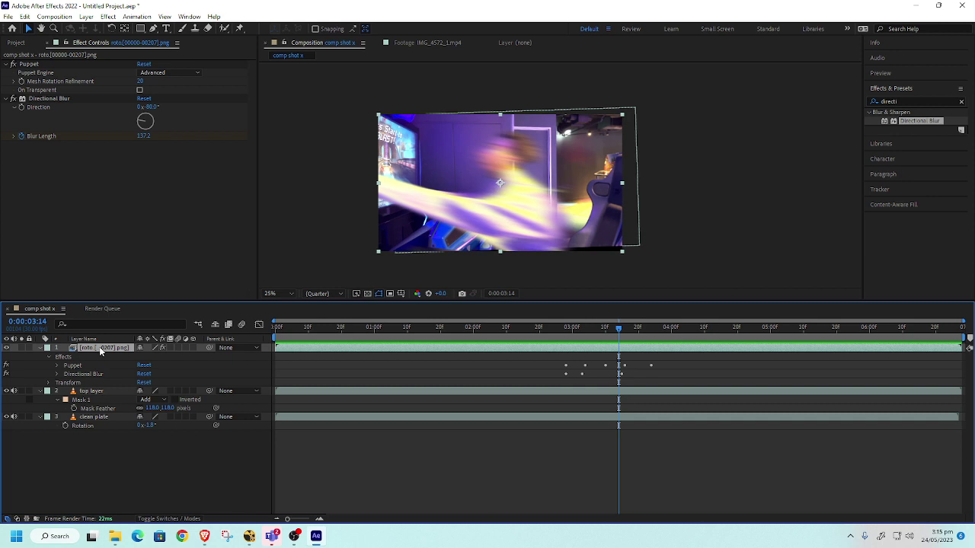
key("u")
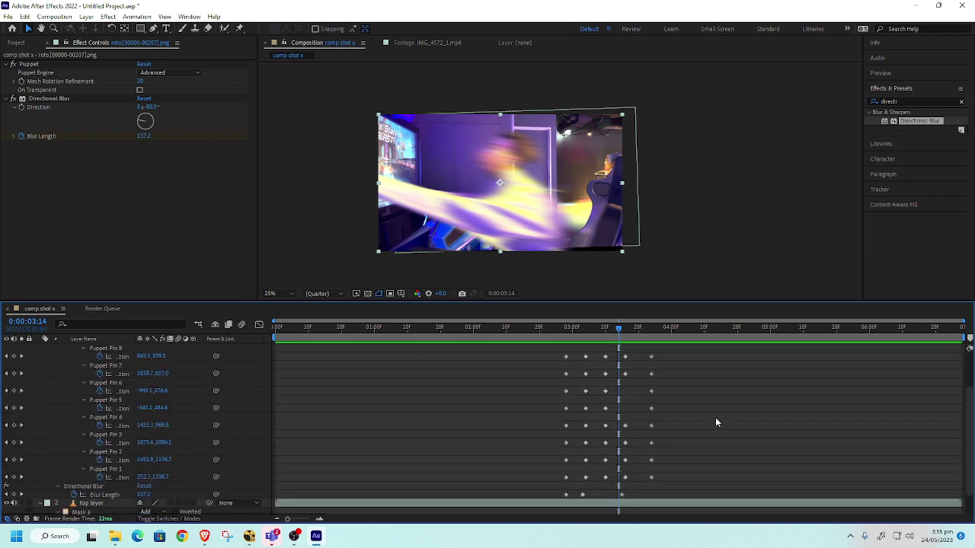
scroll(715, 423, "down", 1)
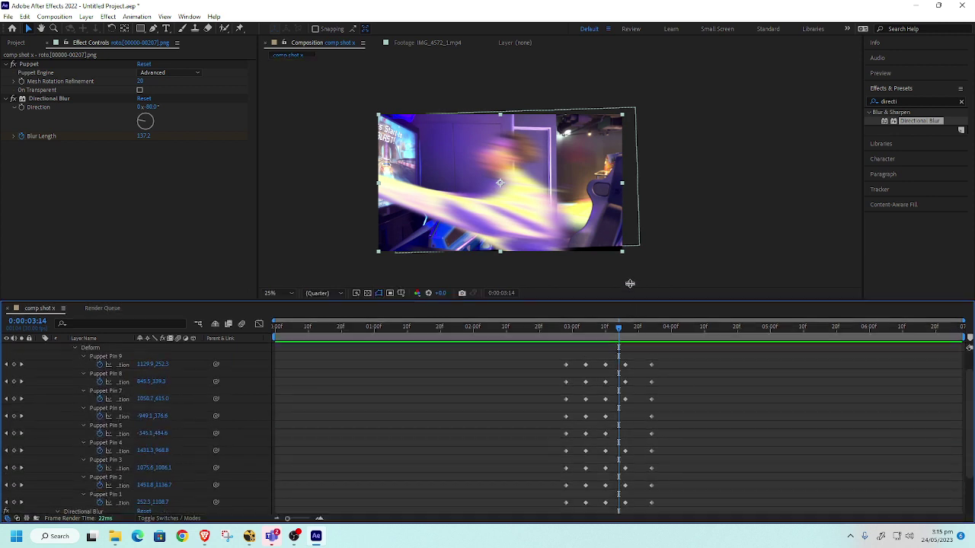
left_click_drag(630, 303, 633, 243)
Collapse the properties of all three layers and reveal only the roto layer's puppet pin and blur keyframes again
left_click_drag(678, 304, 584, 390)
left_click_drag(513, 448, 479, 469)
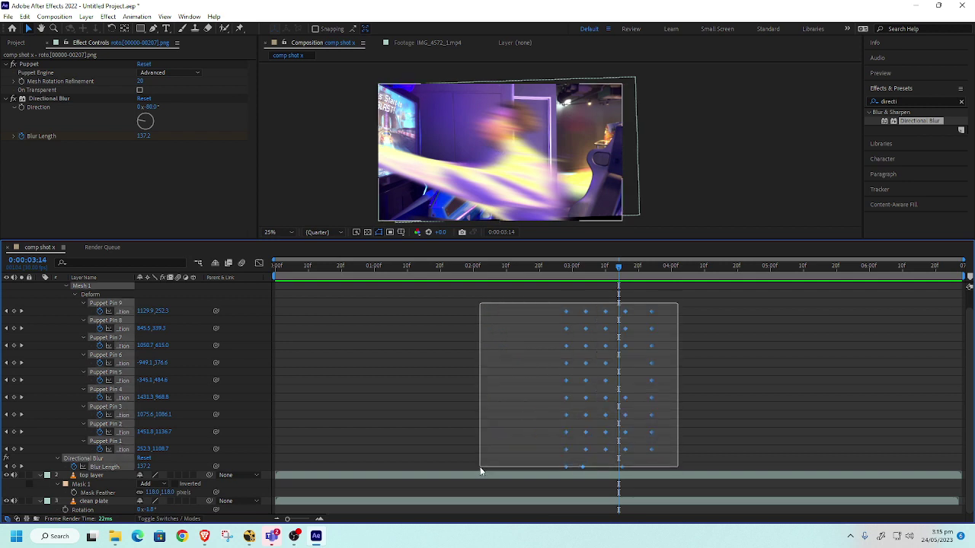
left_click(497, 463)
left_click_drag(433, 521, 425, 515)
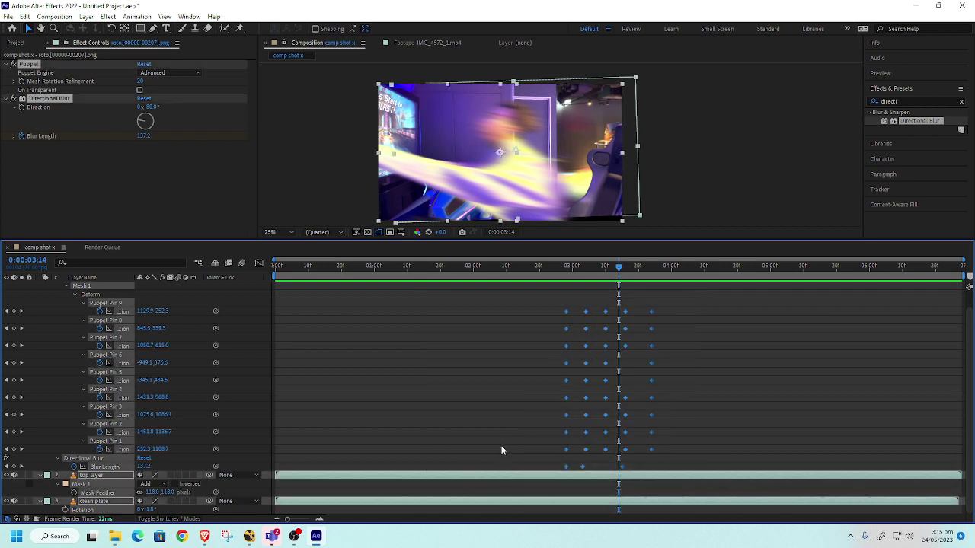
key("r")
key("r")
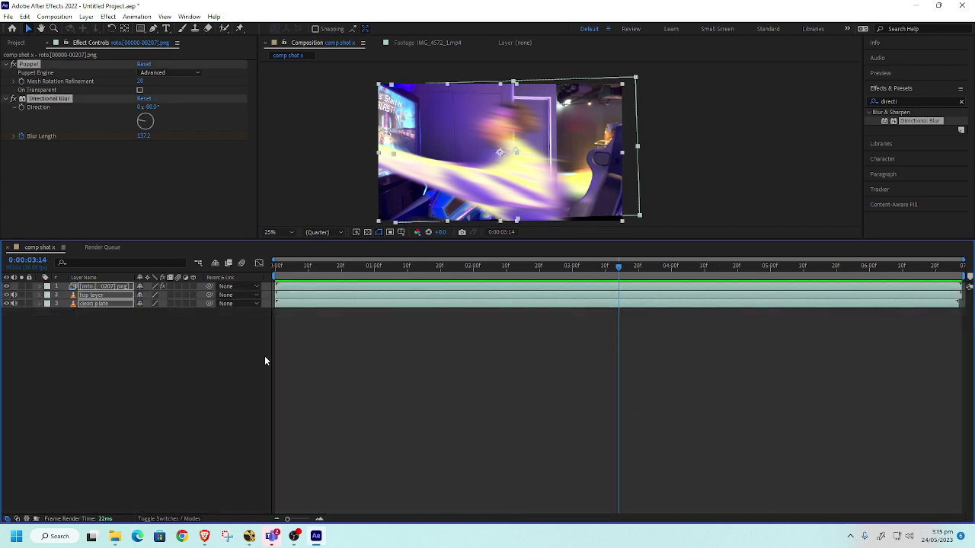
left_click(112, 278)
left_click(122, 370)
left_click(113, 287)
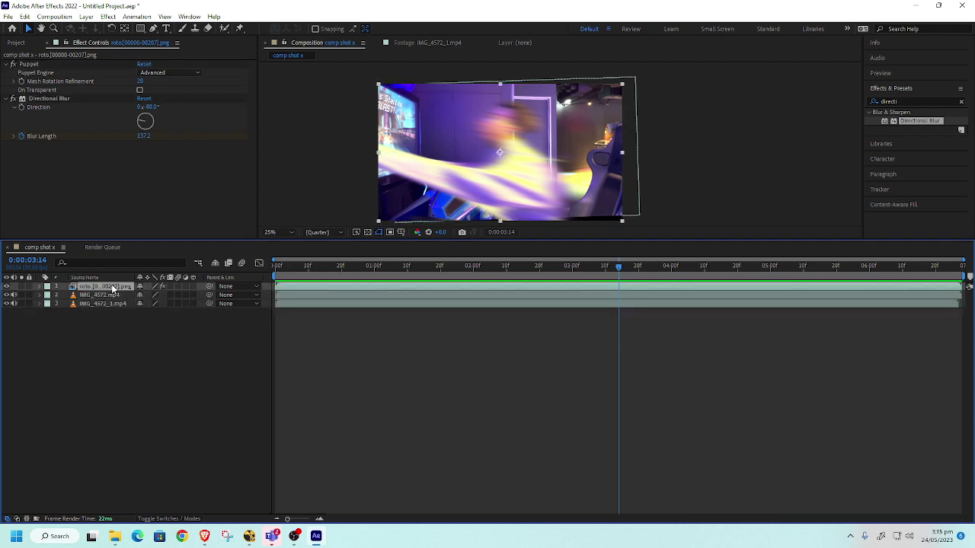
key("u")
Move the last set of puppet pin keyframes earlier, to about 0:00:03:21
left_click_drag(692, 334, 477, 501)
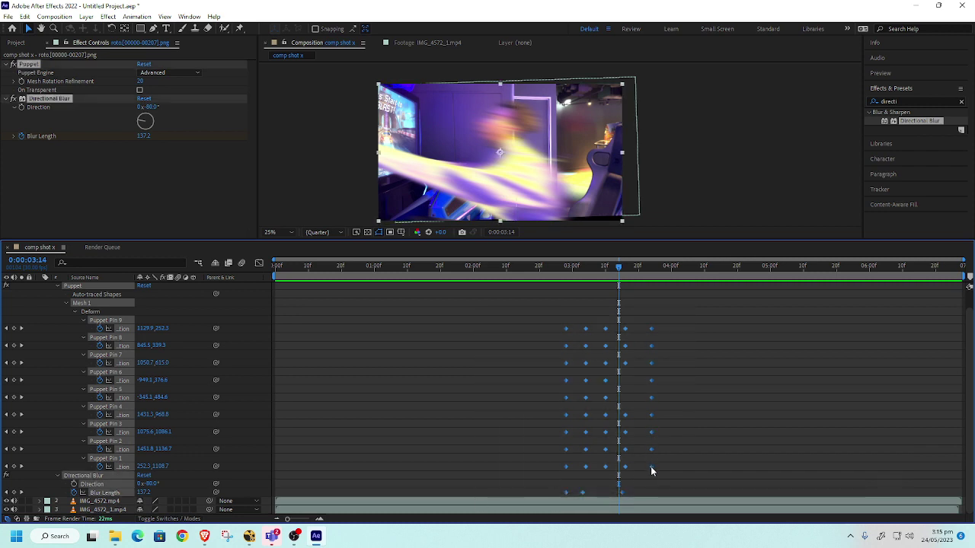
left_click_drag(649, 466, 650, 467)
left_click(651, 467)
left_click_drag(675, 327, 640, 466)
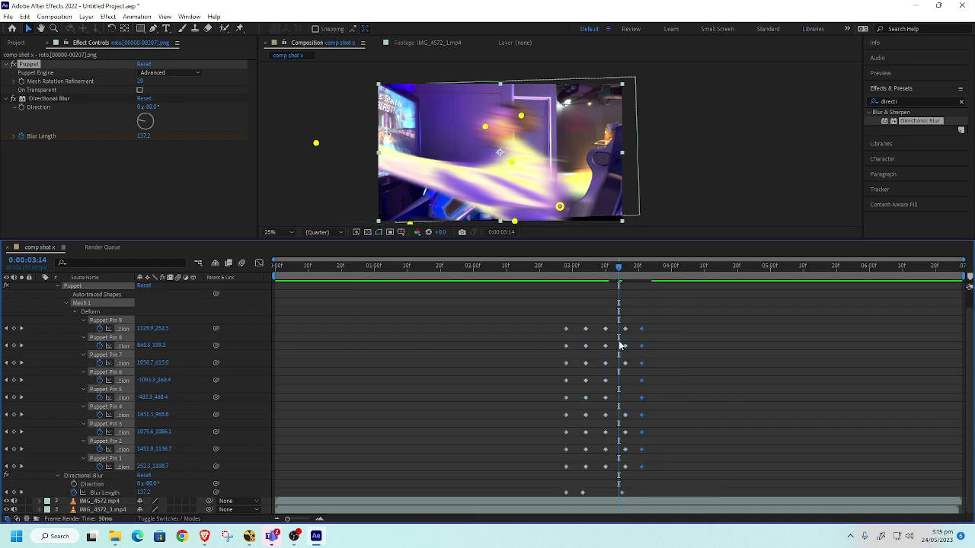
Tighten the spacing of the puppet pin keyframes after the first set so the last set falls at 0:00:03:14
left_click_drag(619, 318, 652, 475)
left_click_drag(625, 466, 619, 470)
left_click_drag(671, 303, 613, 459)
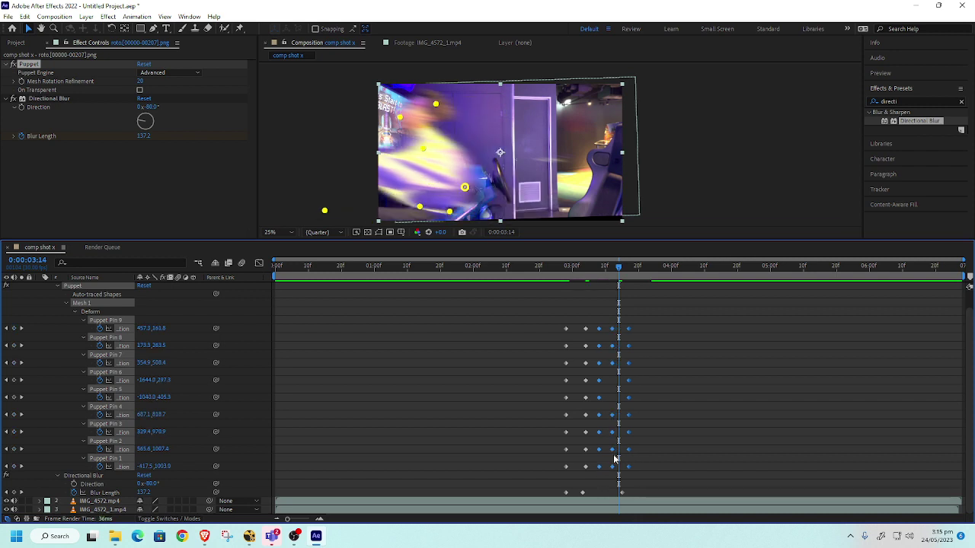
left_click_drag(673, 314, 587, 468)
left_click(586, 466)
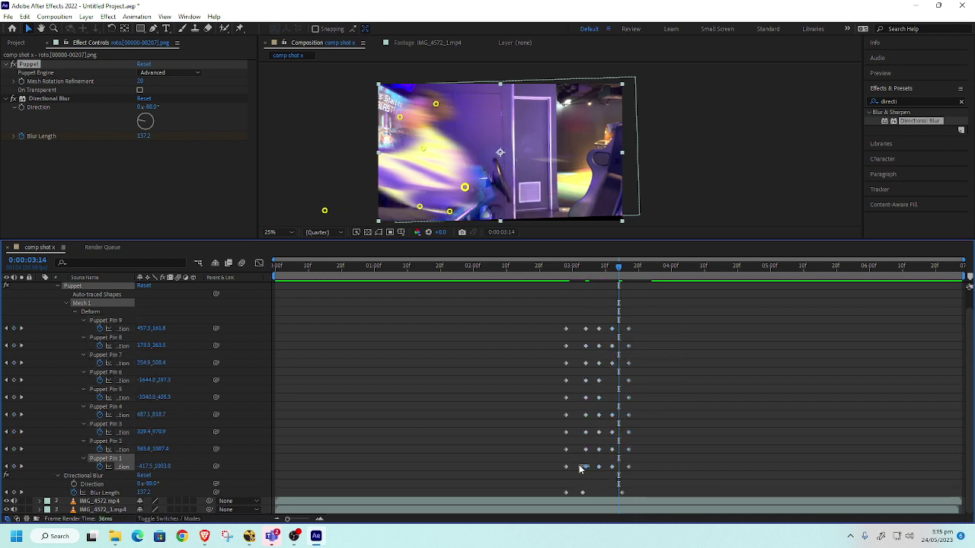
left_click_drag(685, 315, 573, 450)
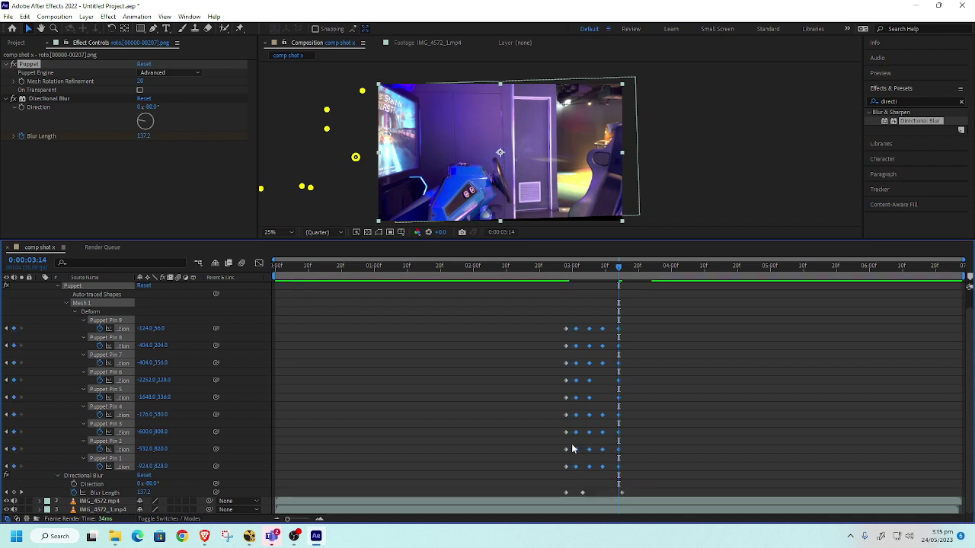
Play the shot from 0:00:02:20 and nudge the puppet pins' last keyframes slightly earlier, to about 0:00:03:13
left_click(538, 268)
key("space")
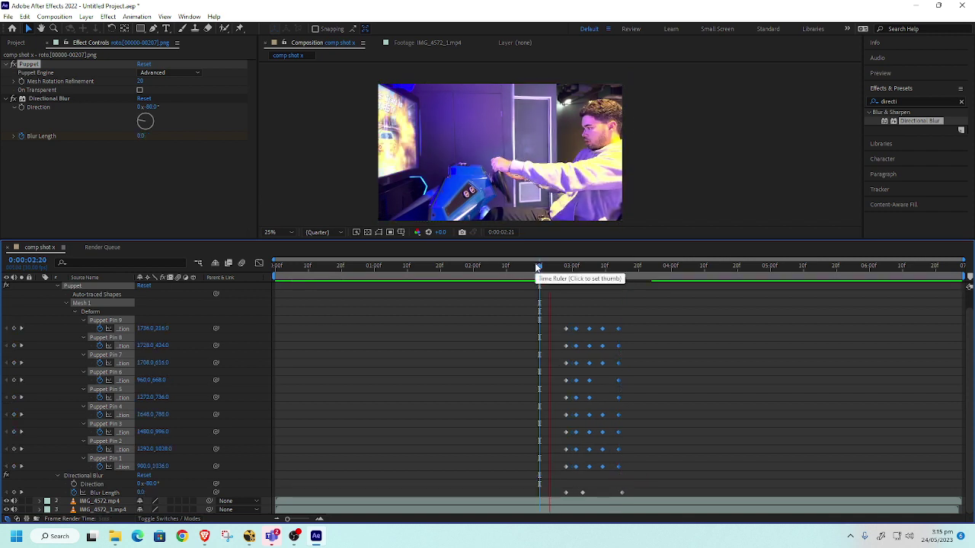
left_click_drag(640, 313, 614, 472)
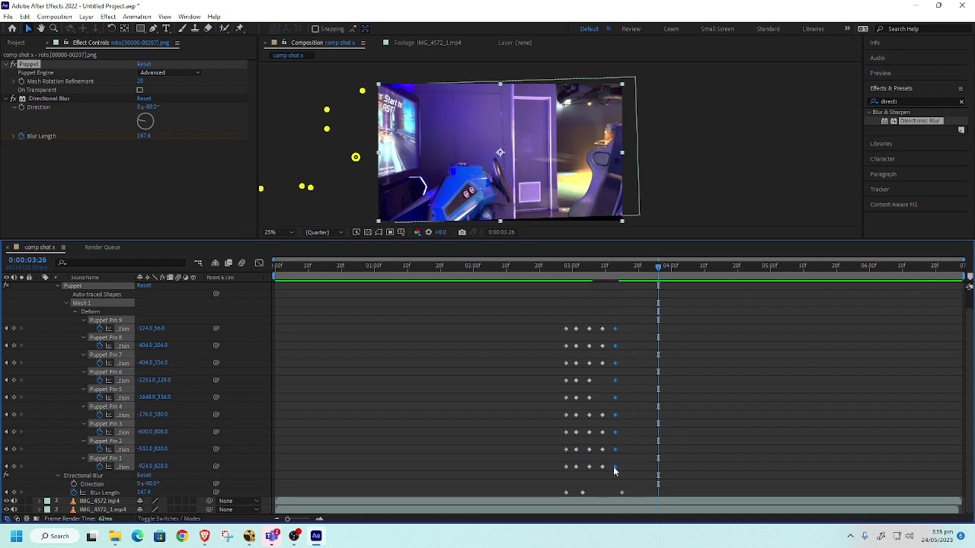
left_click(519, 282)
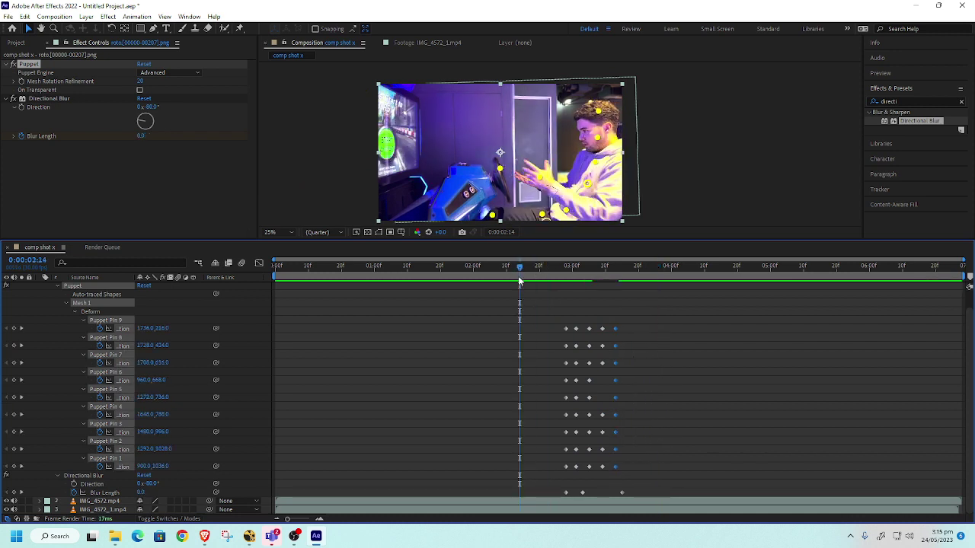
Find the Trapcode Shine effect, create an adjustment layer above the roto layer and apply Shine to it
left_click(926, 100)
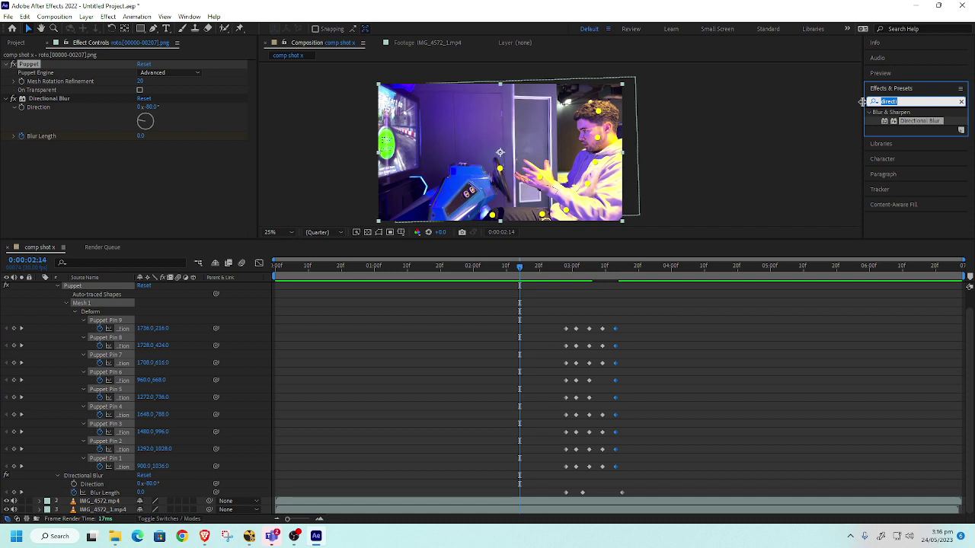
type("shine")
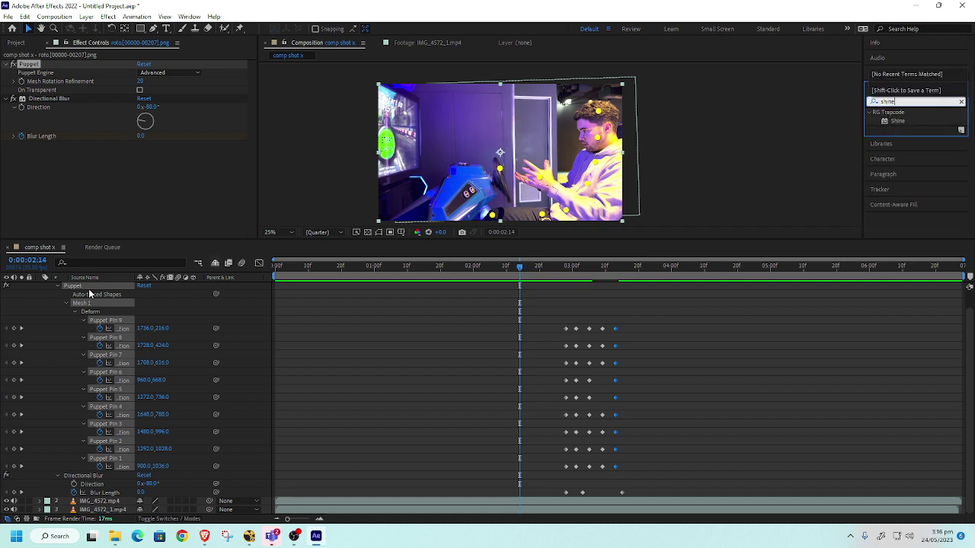
scroll(84, 312, "up", 1)
left_click(43, 287)
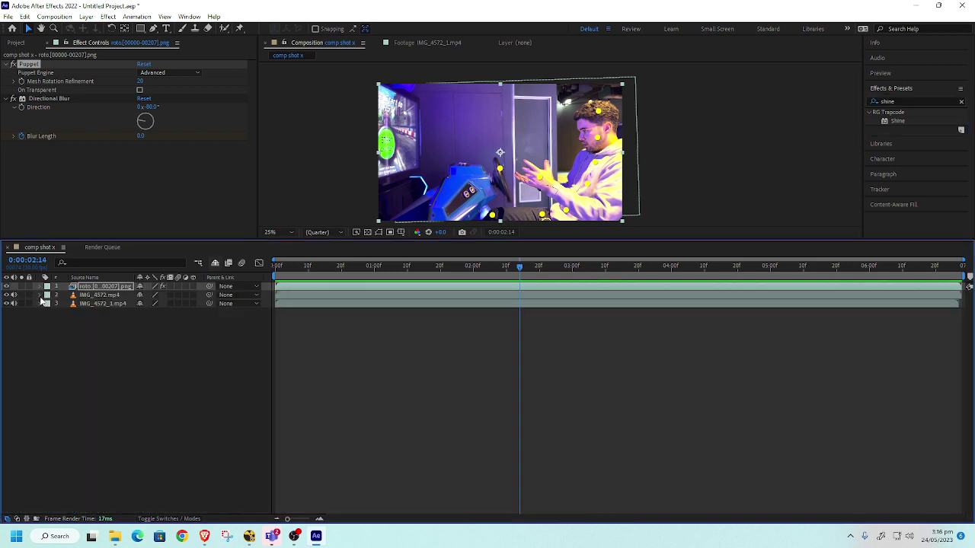
right_click(122, 344)
mouse_move(183, 352)
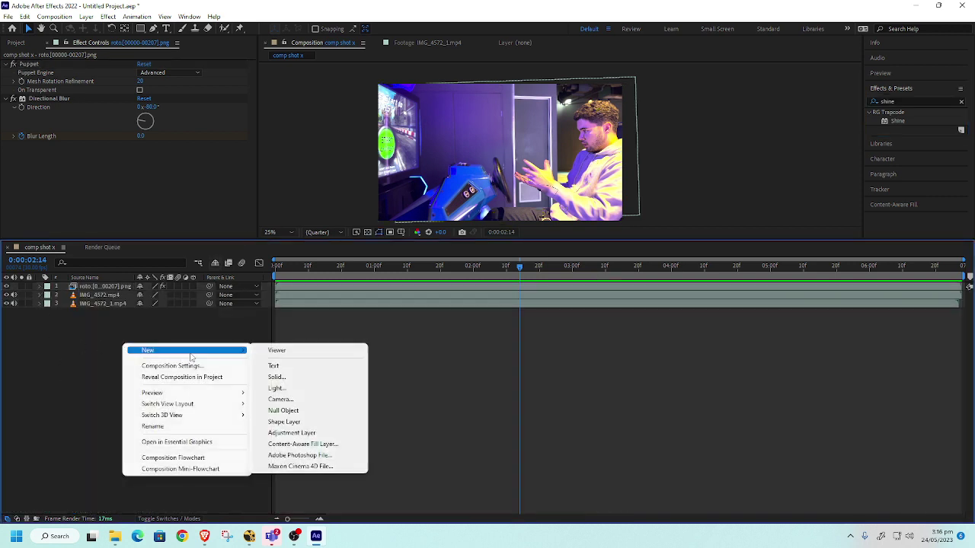
left_click(303, 433)
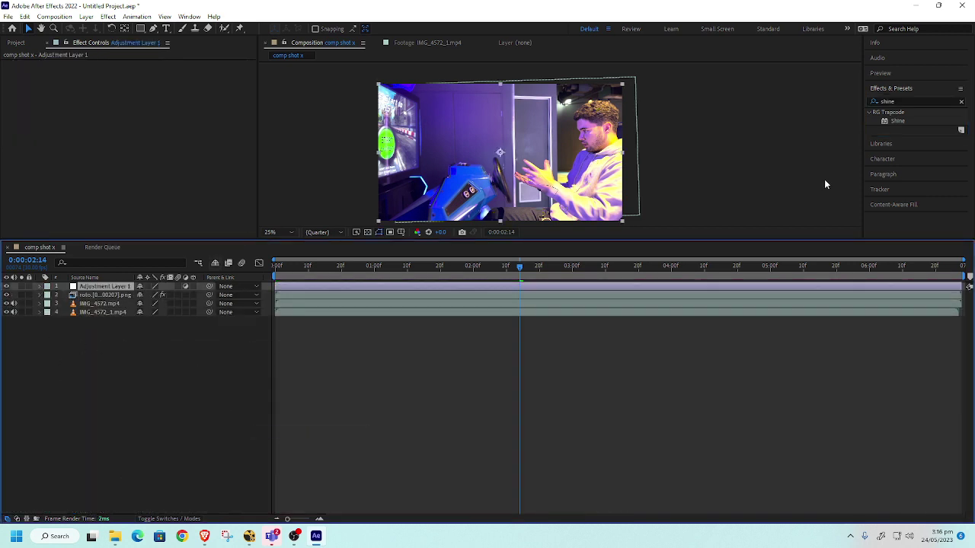
left_click_drag(911, 120, 450, 161)
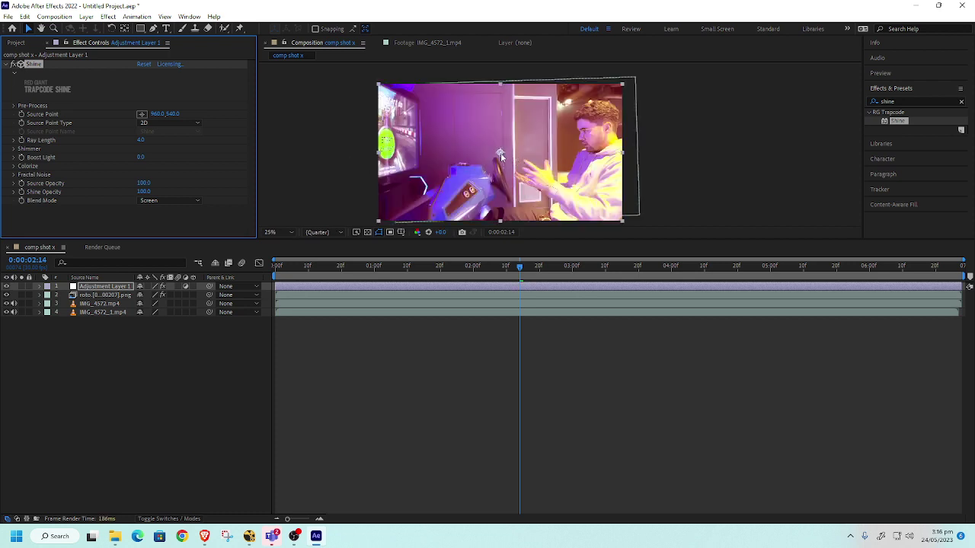
Move Shine's source point to about -216, 432 beside the arcade screen and set its Shadows colour to yellow E6EE00
left_click_drag(501, 156, 328, 137)
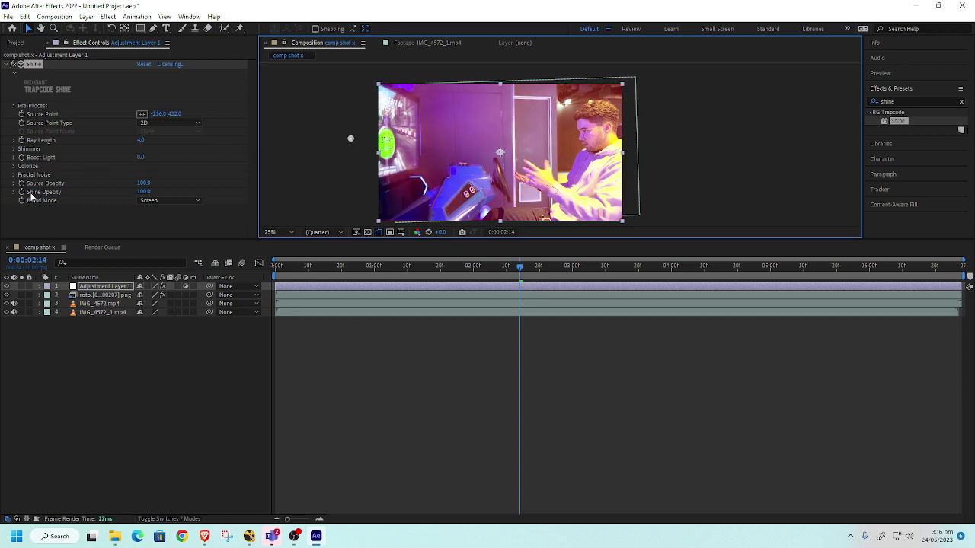
left_click(14, 166)
left_click(142, 224)
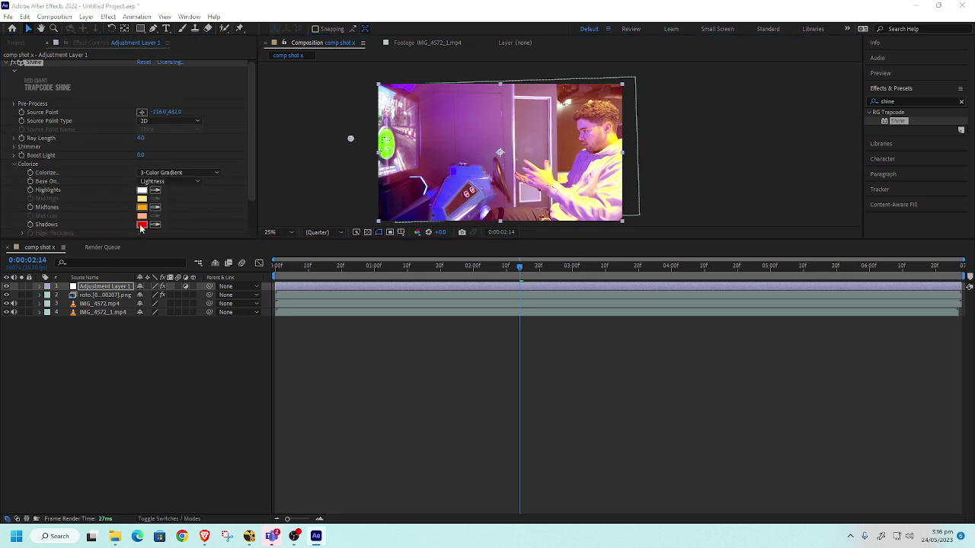
left_click_drag(510, 324, 507, 313)
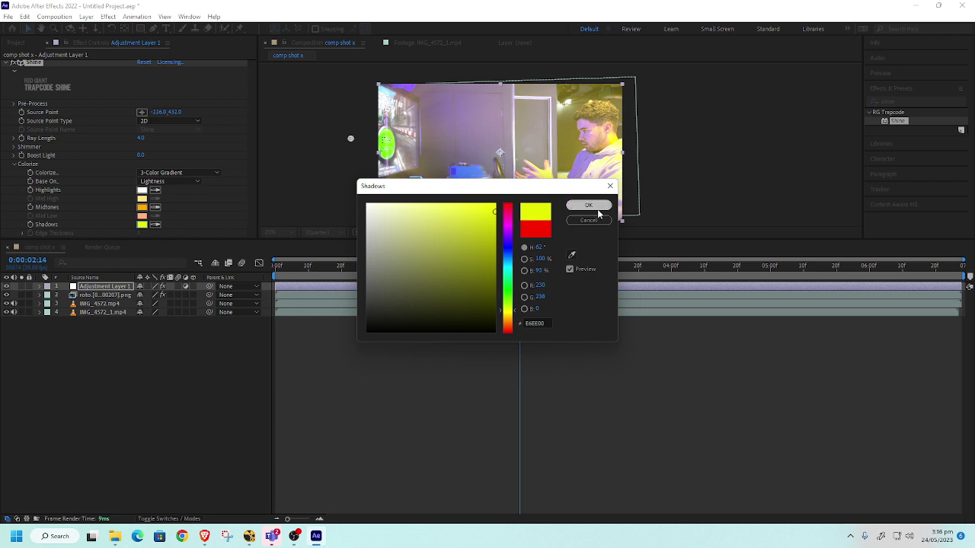
left_click(588, 205)
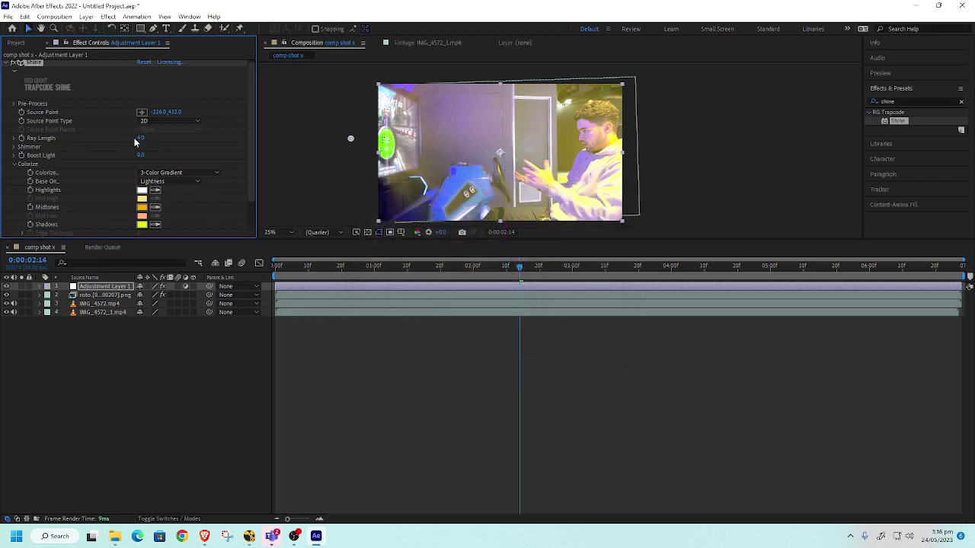
Set Shine's Ray Length to 2.0 and Boost Light to 5.8, and move its source point to about -84, 448
left_click_drag(160, 138, 190, 157)
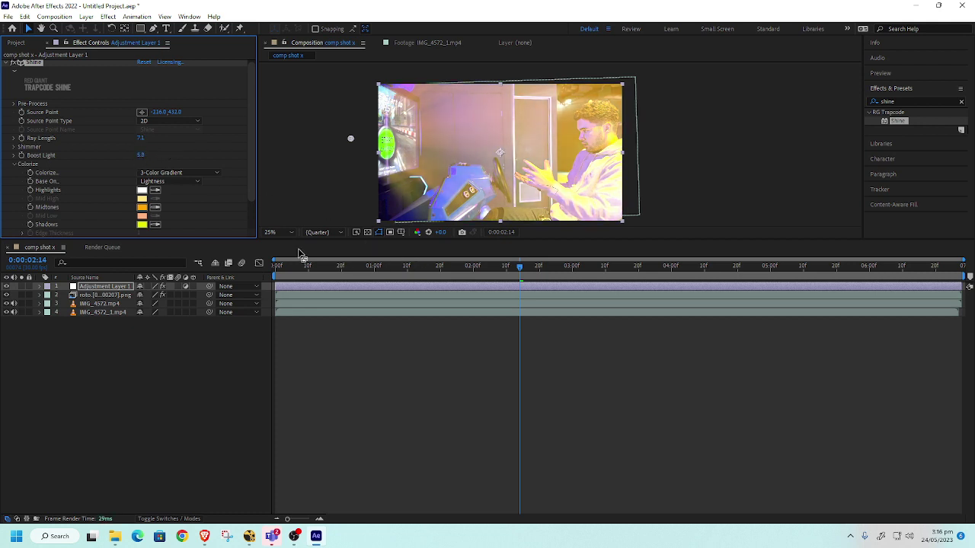
scroll(163, 160, "down", 2)
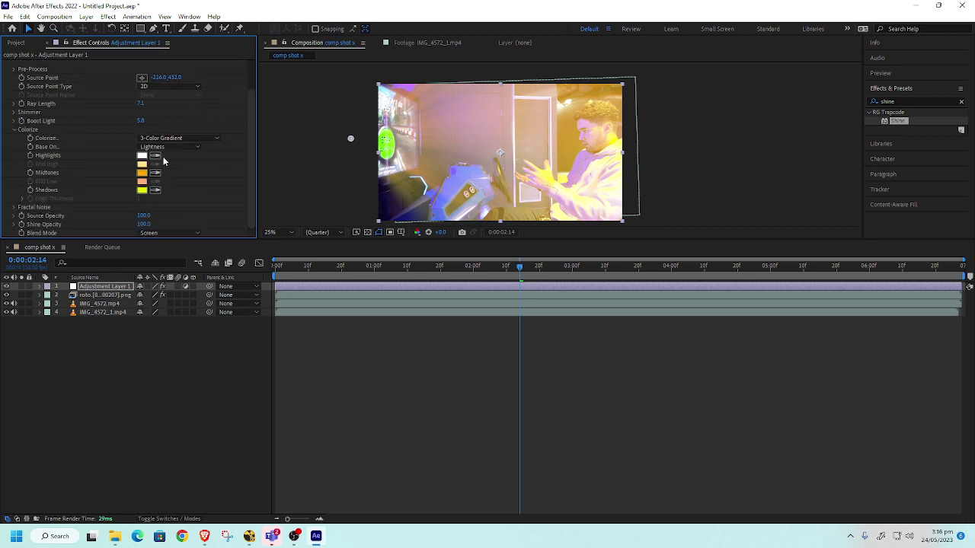
left_click(143, 224)
left_click_drag(145, 226, 193, 231)
left_click_drag(145, 103, 123, 111)
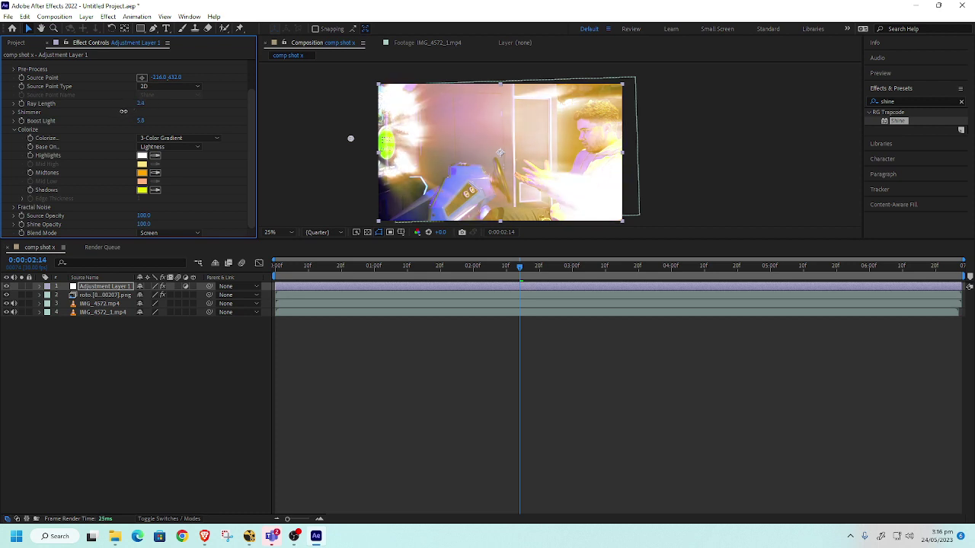
left_click_drag(354, 140, 366, 144)
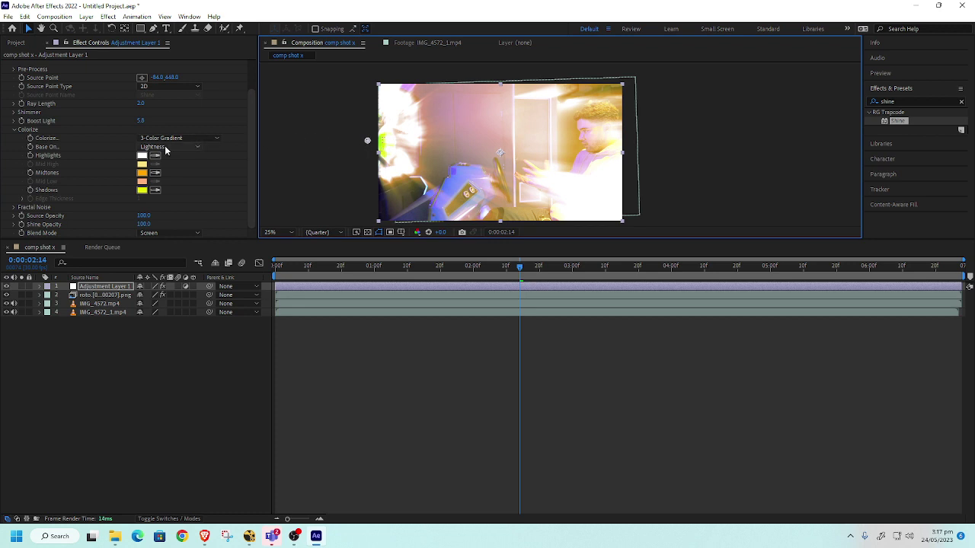
scroll(157, 146, "up", 1)
scroll(158, 149, "down", 1)
Keyframe Shine Opacity at 0.0 at 0:00:02:00 and 100.0 at 0:00:02:22, and reveal the adjustment layer's keyframes
left_click_drag(514, 274, 472, 270)
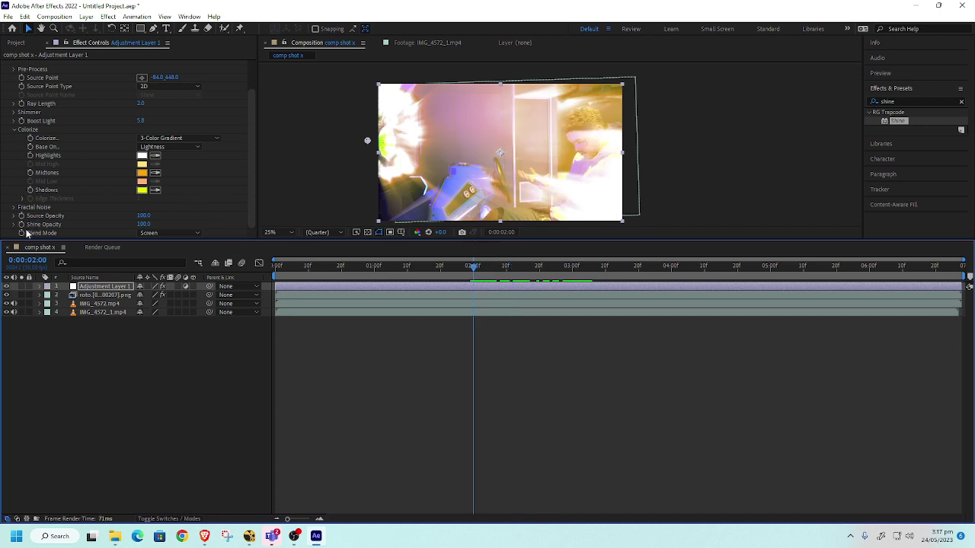
left_click(22, 226)
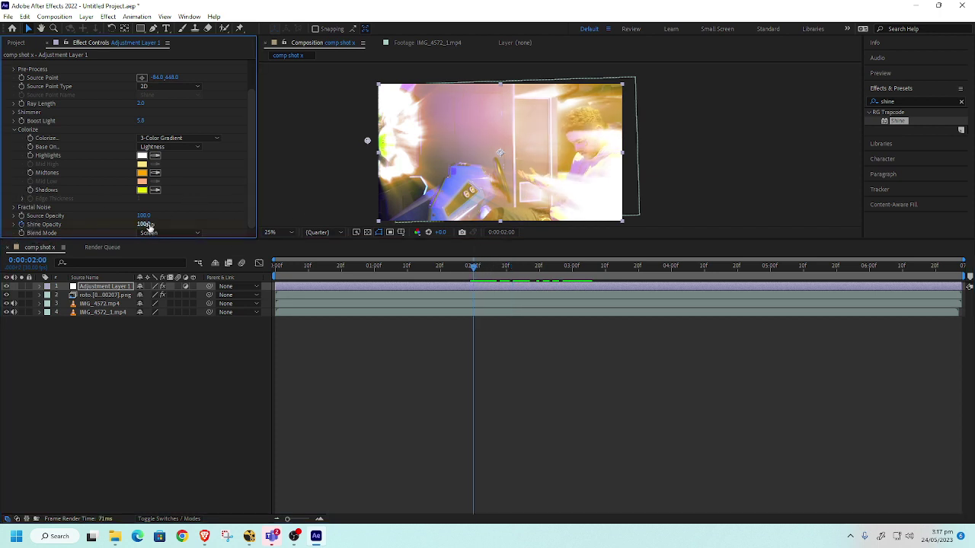
left_click_drag(145, 226, 8, 231)
left_click_drag(471, 271, 547, 279)
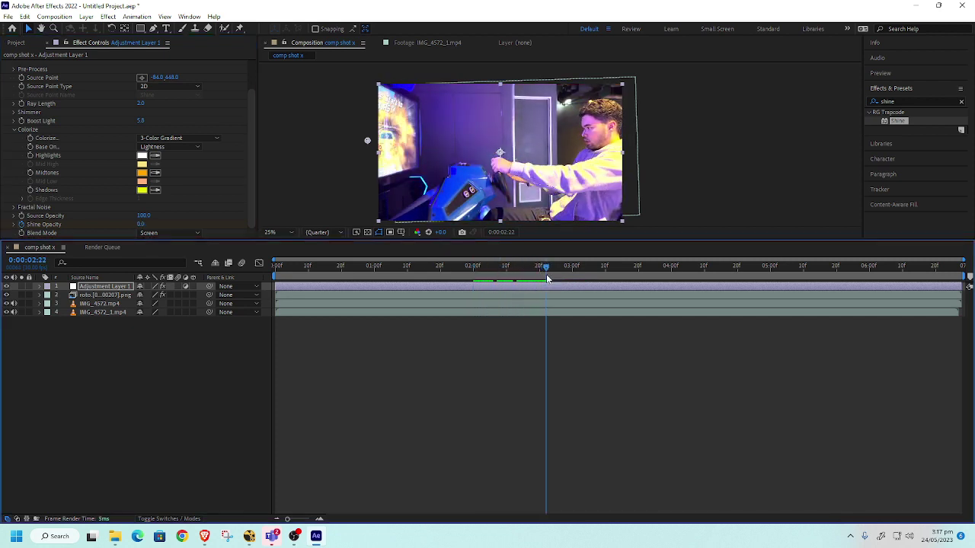
left_click_drag(142, 226, 707, 271)
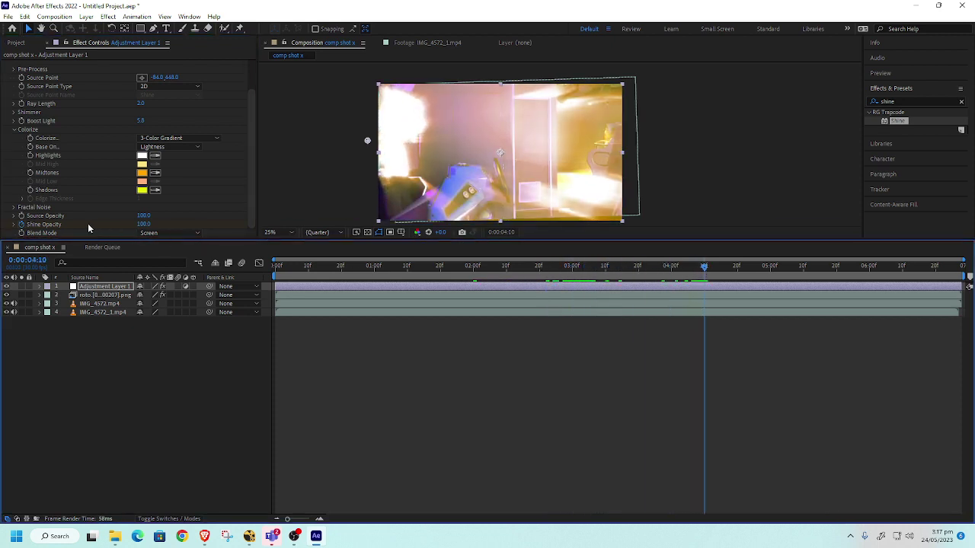
left_click(14, 225)
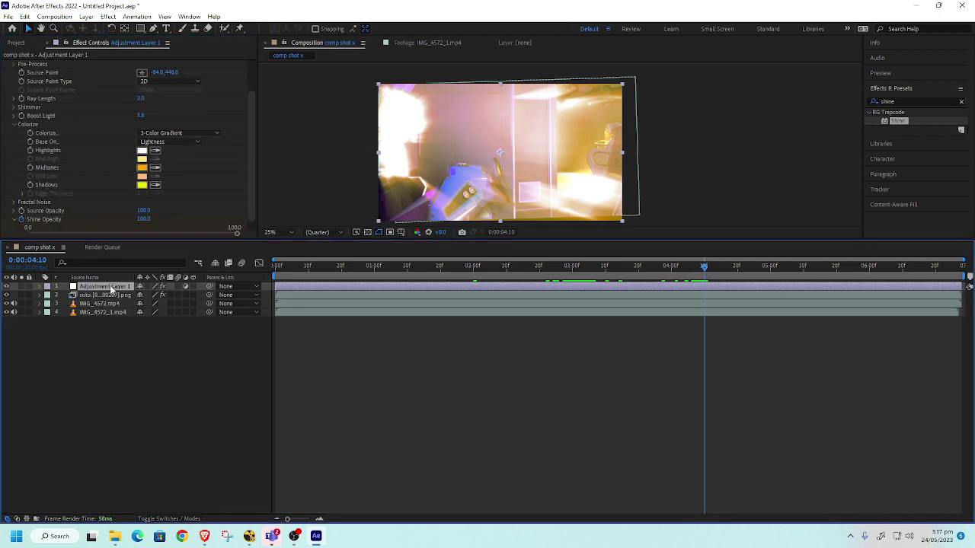
key("u")
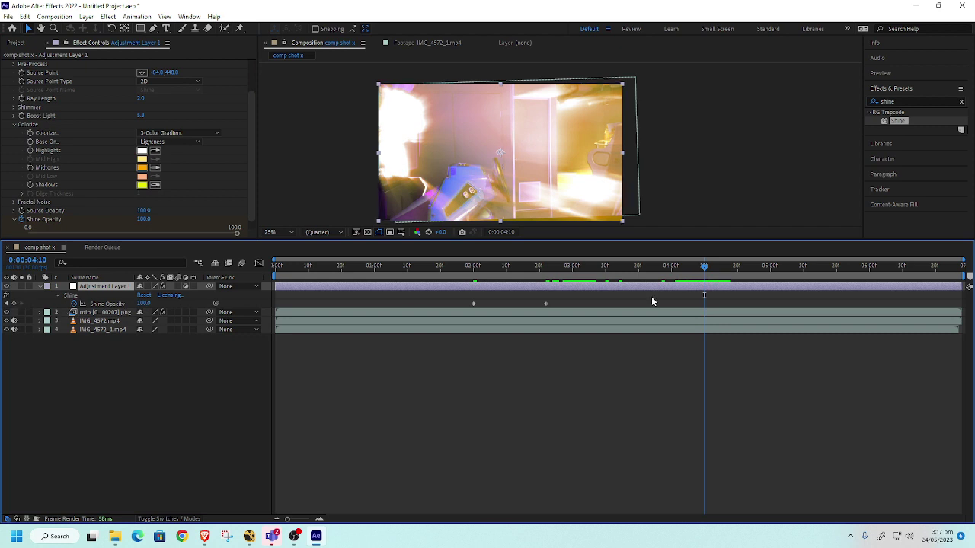
Keyframe Shine Opacity at 100.0 at 0:00:03:21 and at 0.0 at 0:00:04:22 to fade the glow out
left_click_drag(703, 268, 644, 271)
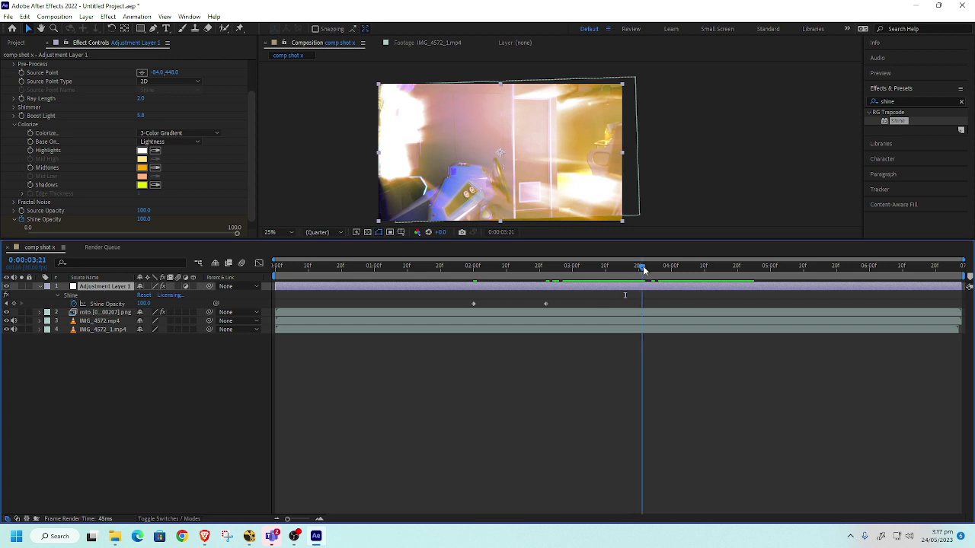
left_click(14, 304)
key("space")
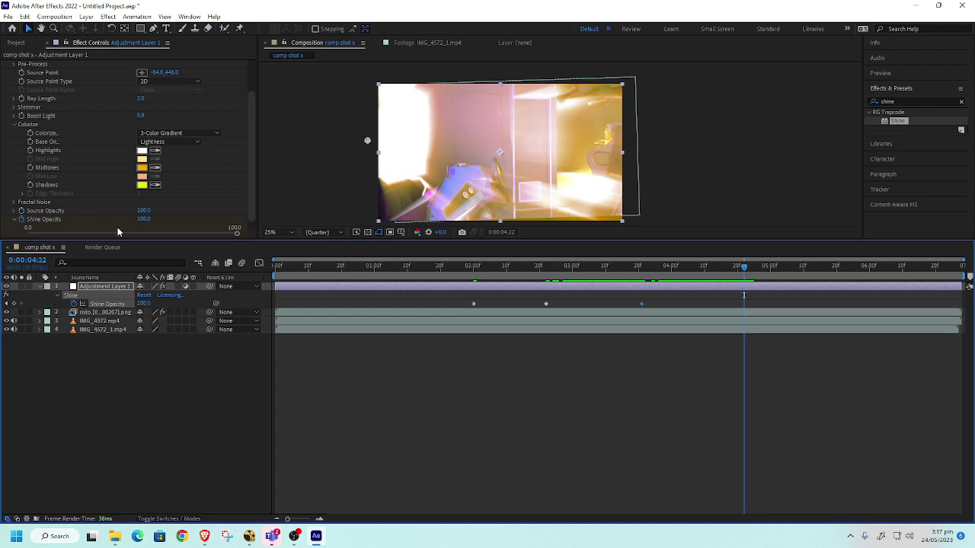
left_click(142, 219)
type("0")
key("Return")
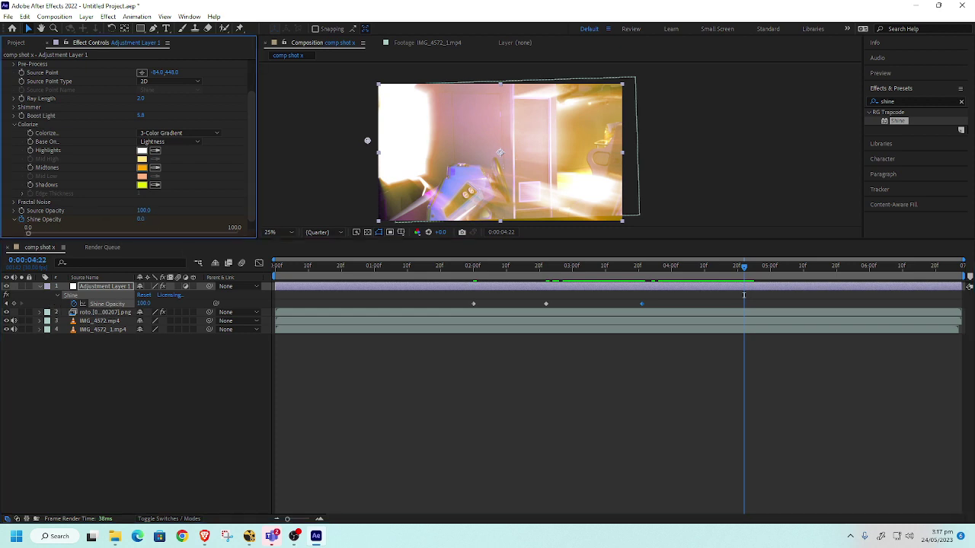
Preview the glow's fade-in and fade-out from before its first Shine Opacity keyframe
left_click(460, 267)
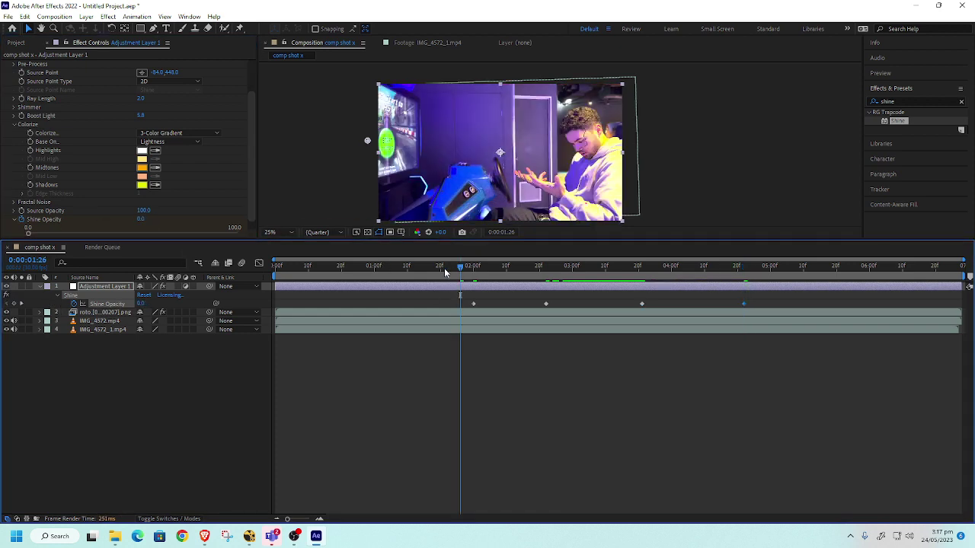
key("space")
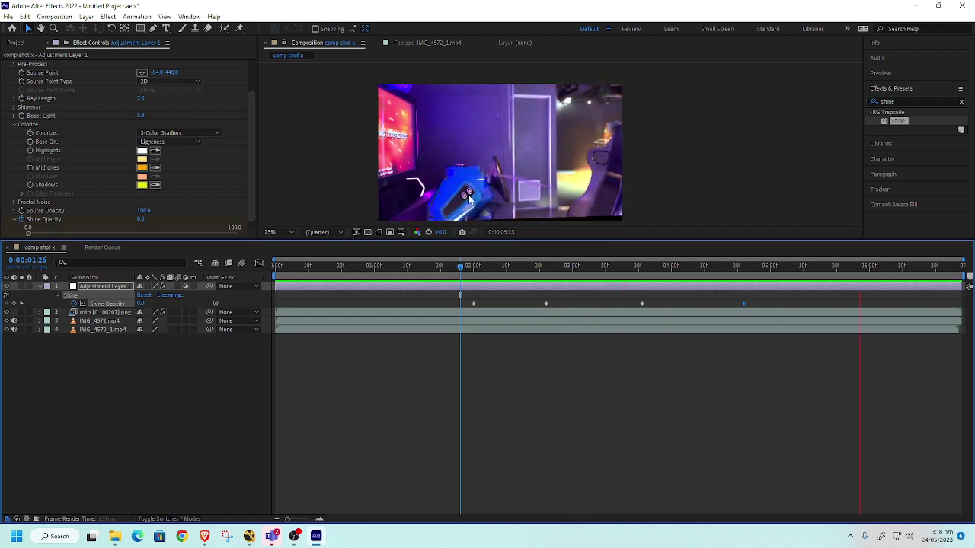
left_click_drag(633, 266, 371, 266)
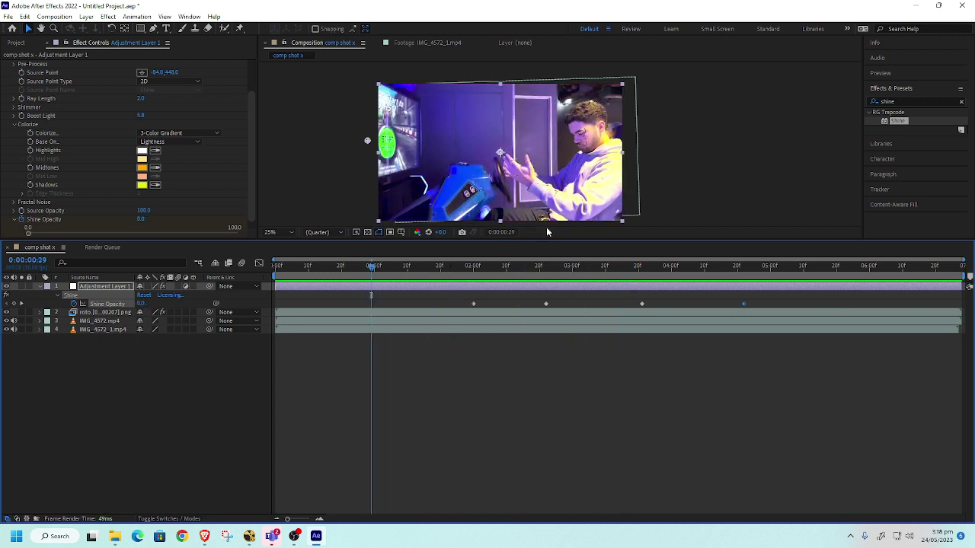
left_click_drag(461, 268, 364, 266)
key("space")
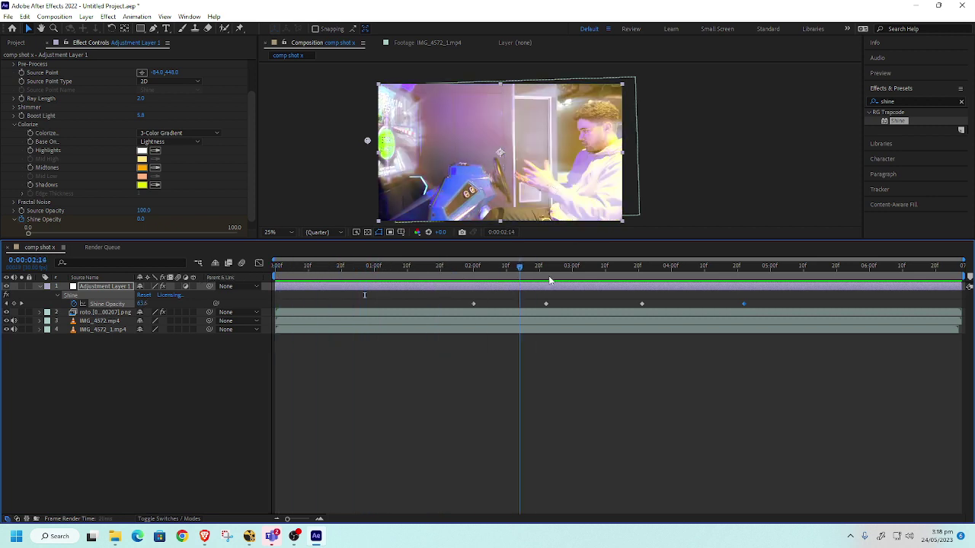
left_click_drag(769, 294, 416, 325)
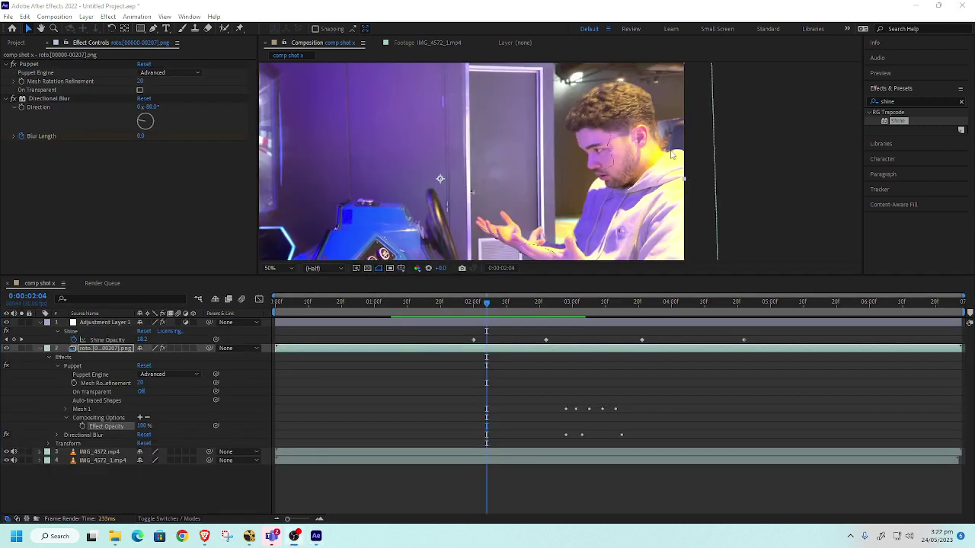
Try the roto layer's Puppet Effect Opacity at 0% across the stretch and set it back to 100%
scroll(672, 155, "up", 2)
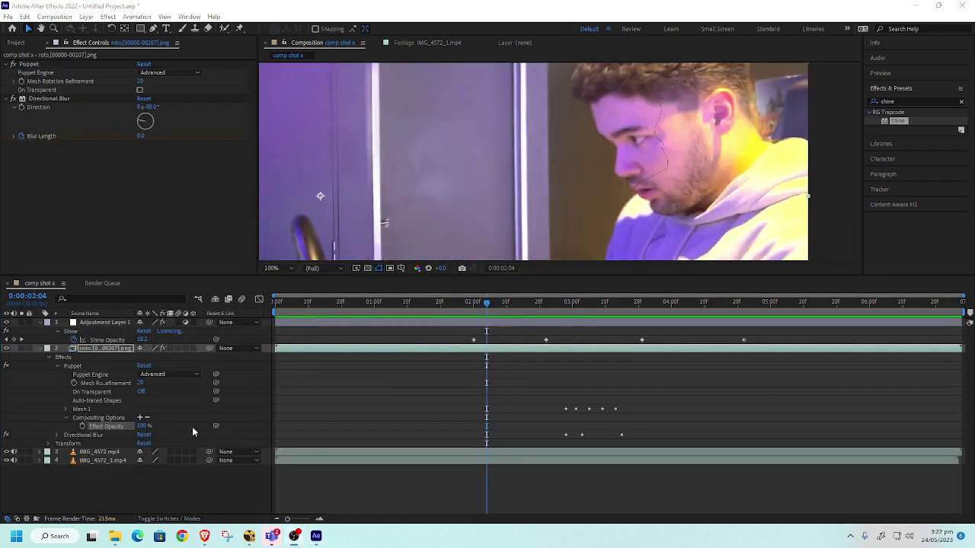
left_click_drag(140, 429, 86, 434)
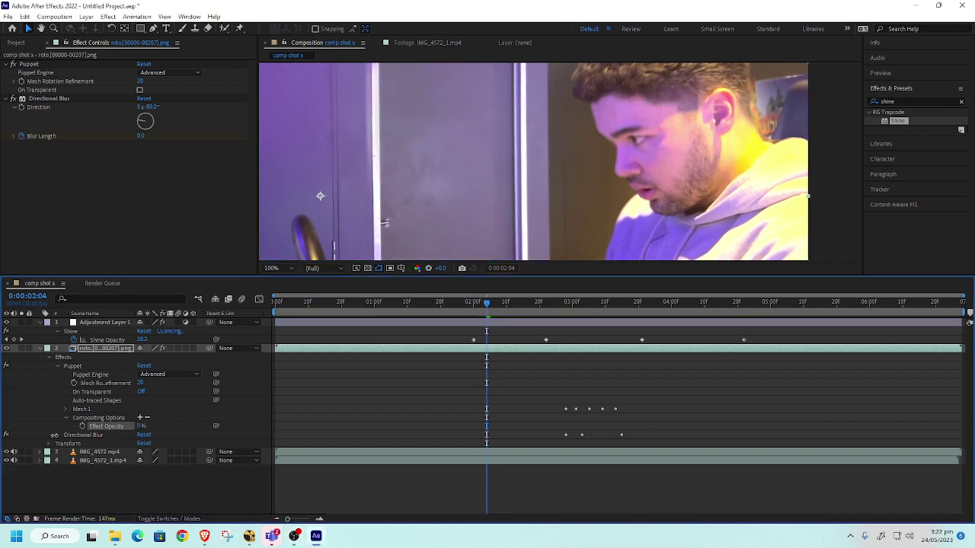
left_click_drag(496, 310, 596, 320)
key("space")
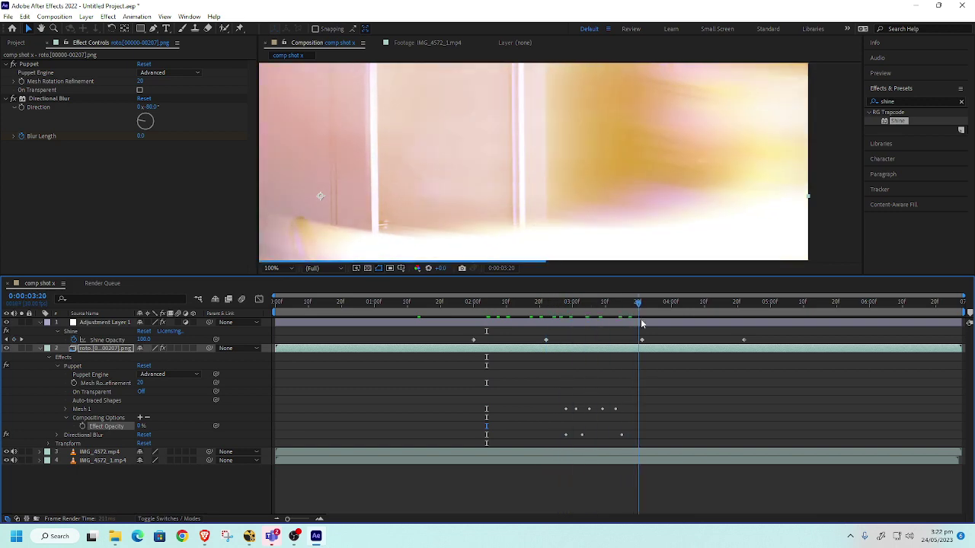
scroll(582, 201, "down", 4)
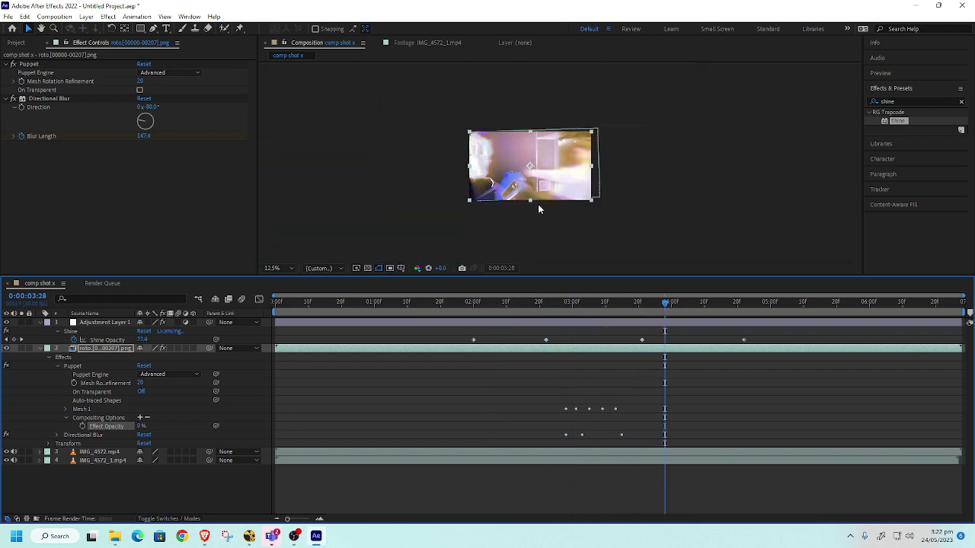
left_click_drag(679, 308, 569, 312)
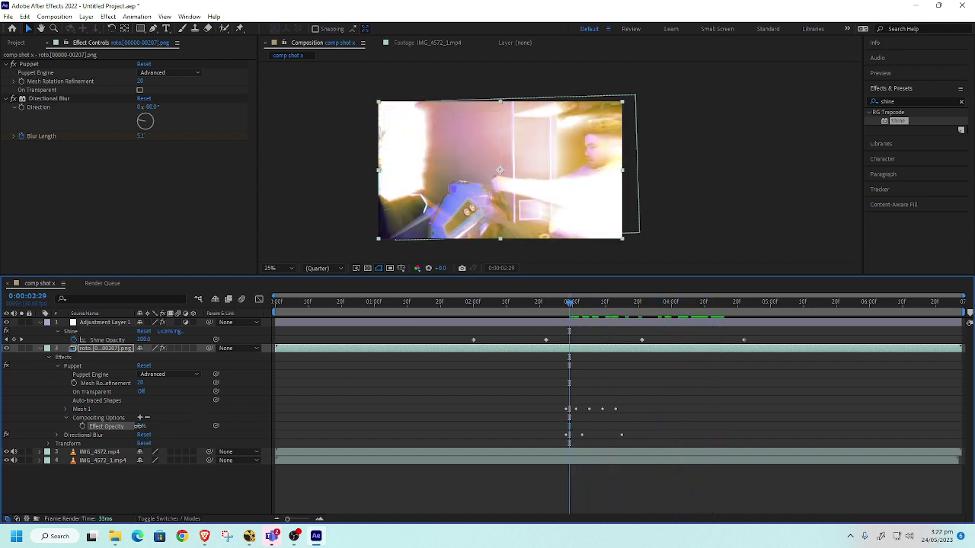
left_click_drag(124, 426, 183, 434)
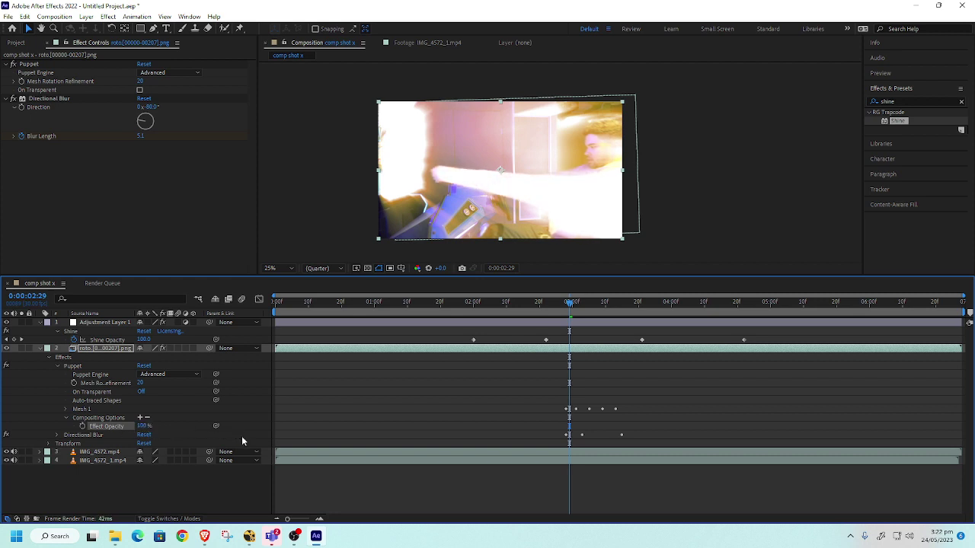
Keyframe the roto layer's Puppet Effect Opacity at 0% at 0:00:02:28 and 100% at 0:00:03:04
left_click_drag(552, 303, 487, 319)
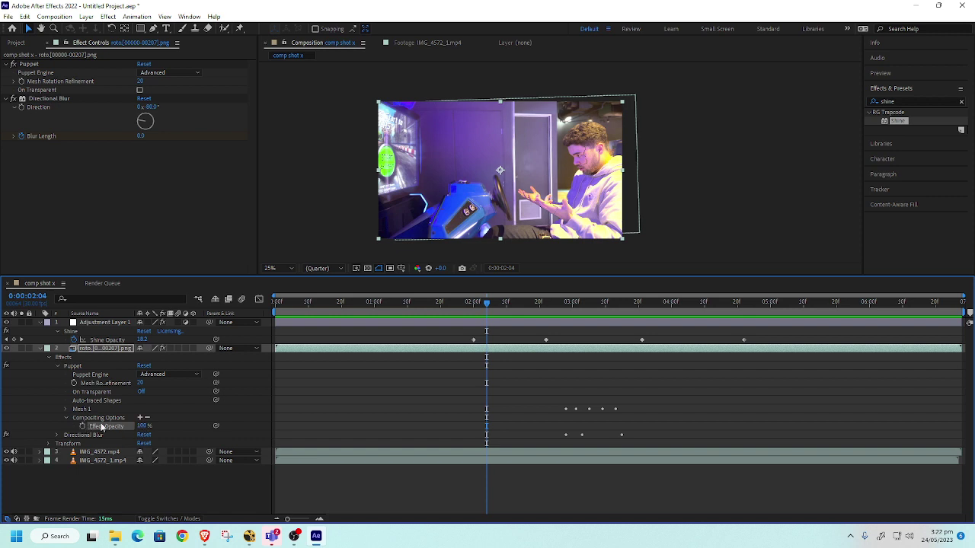
left_click_drag(496, 308, 567, 326)
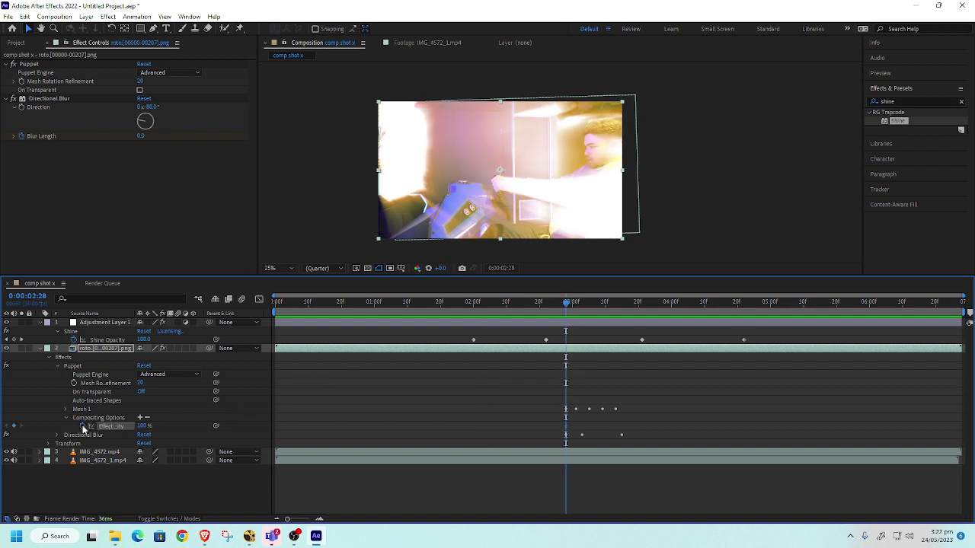
left_click_drag(141, 425, 114, 426)
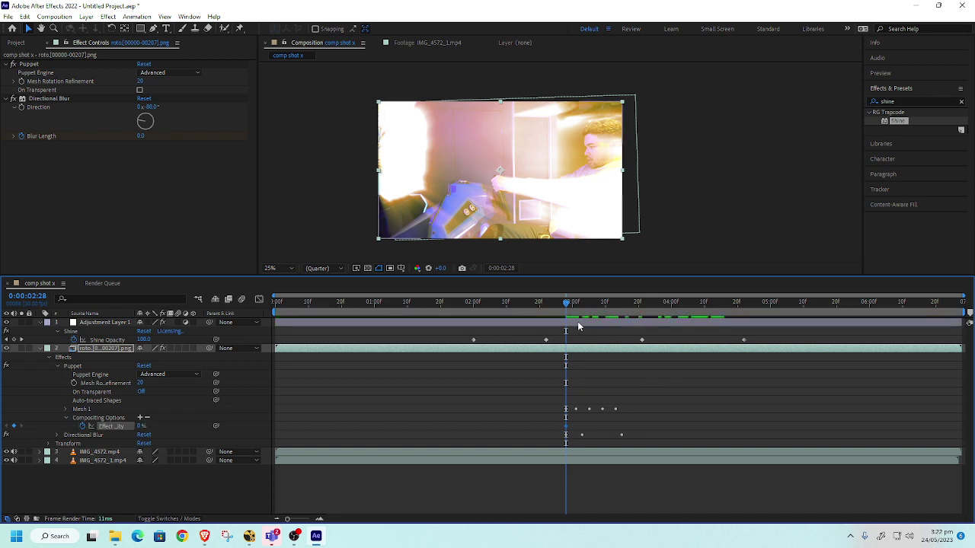
left_click_drag(578, 321, 614, 324)
scroll(598, 153, "up", 4)
scroll(603, 163, "down", 2)
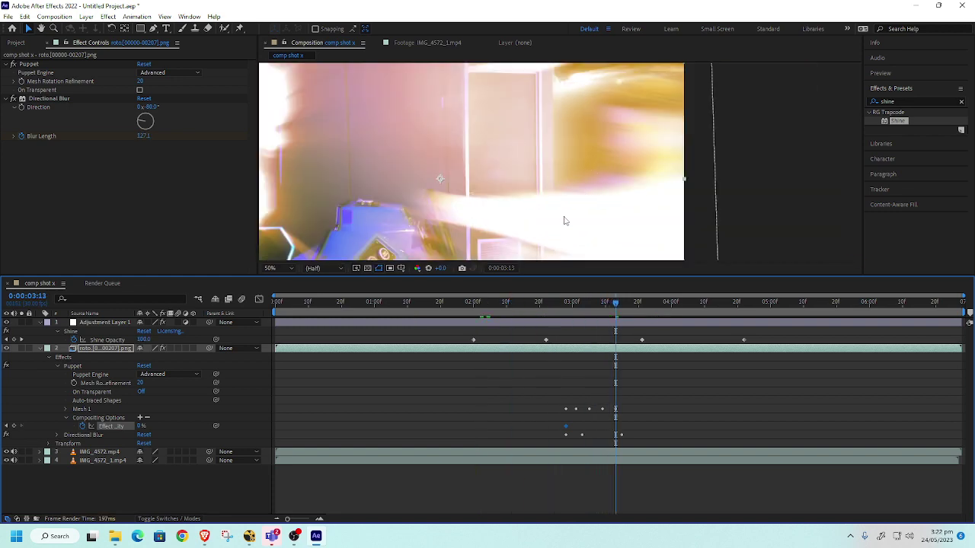
left_click(596, 303)
left_click_drag(594, 309, 585, 309)
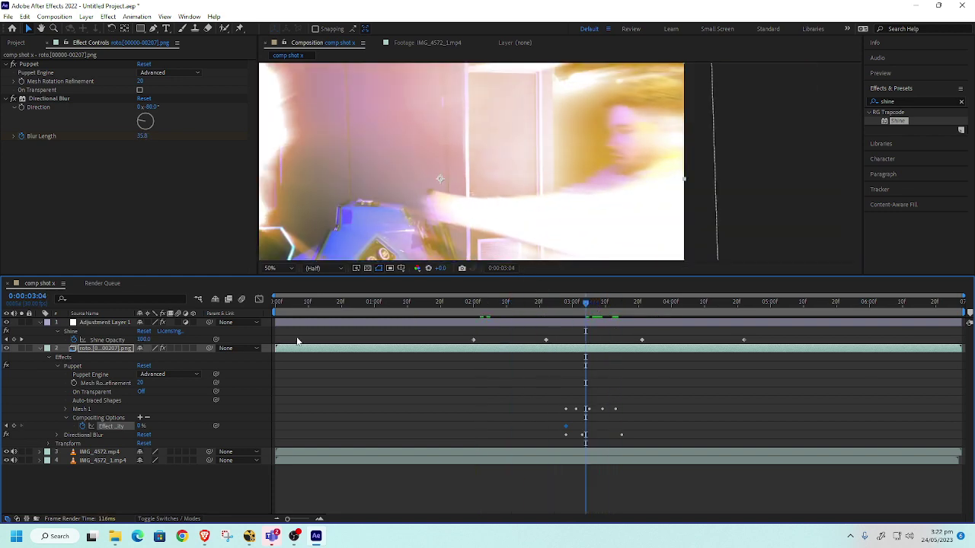
left_click_drag(141, 426, 234, 438)
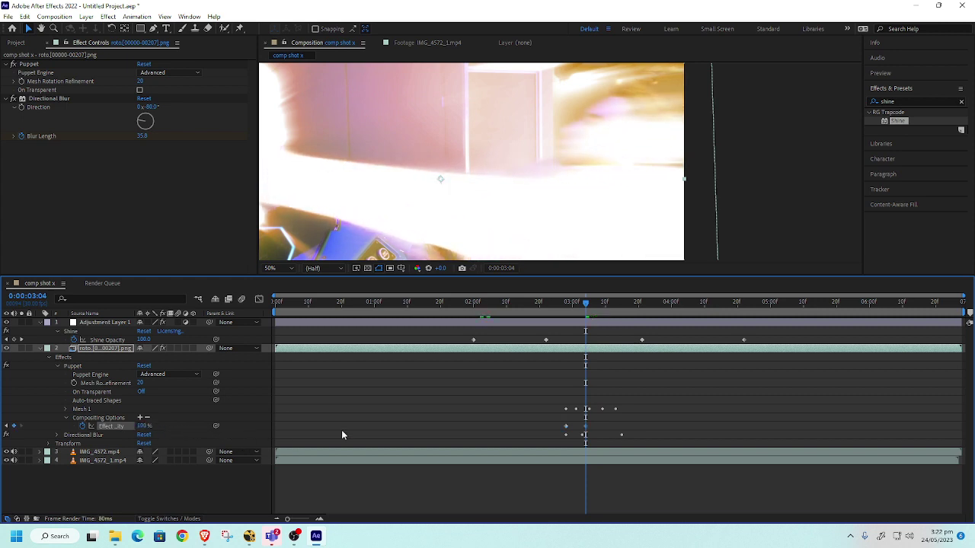
Check the stretch frames up to 0:00:03:15 and play the whole composition from the start
left_click_drag(568, 318, 623, 320)
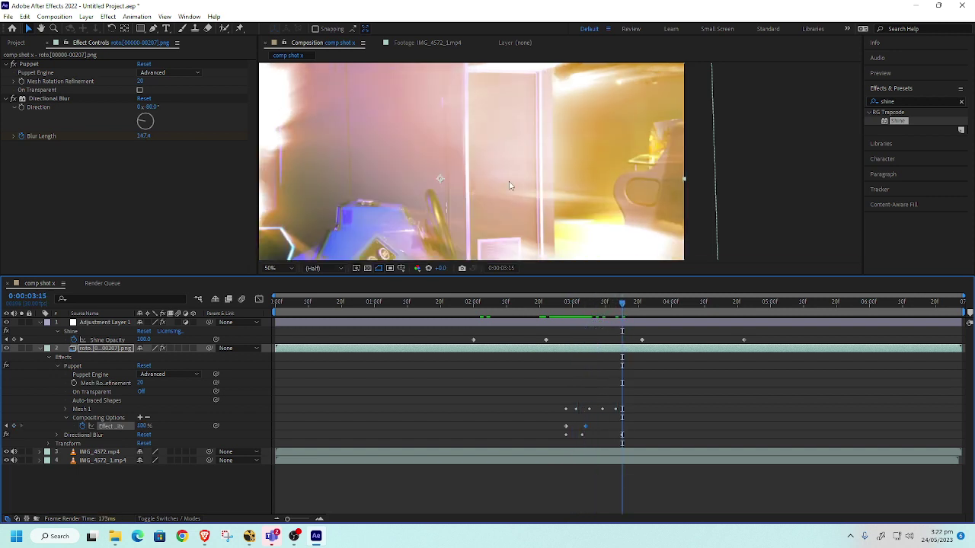
key("comma")
key("comma")
left_click(275, 268)
left_click(297, 342)
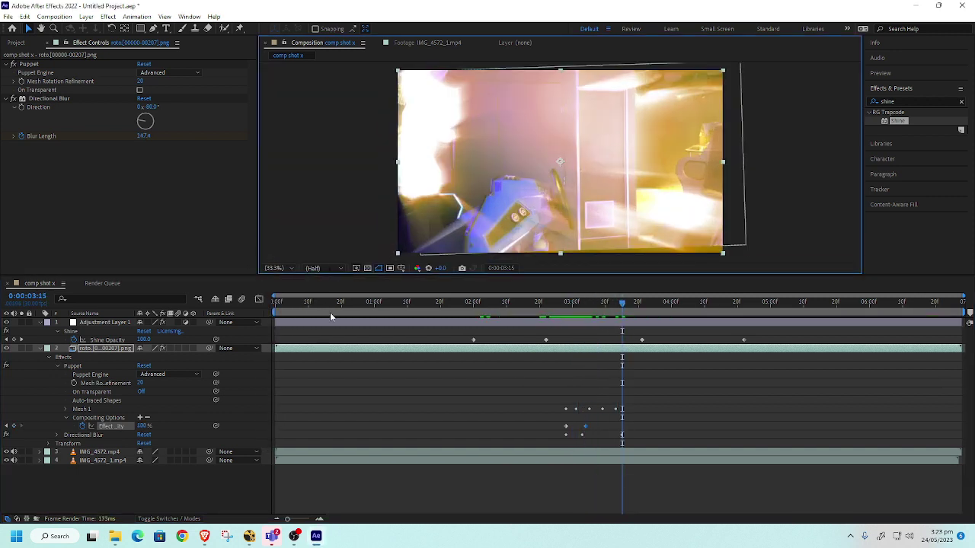
key("space")
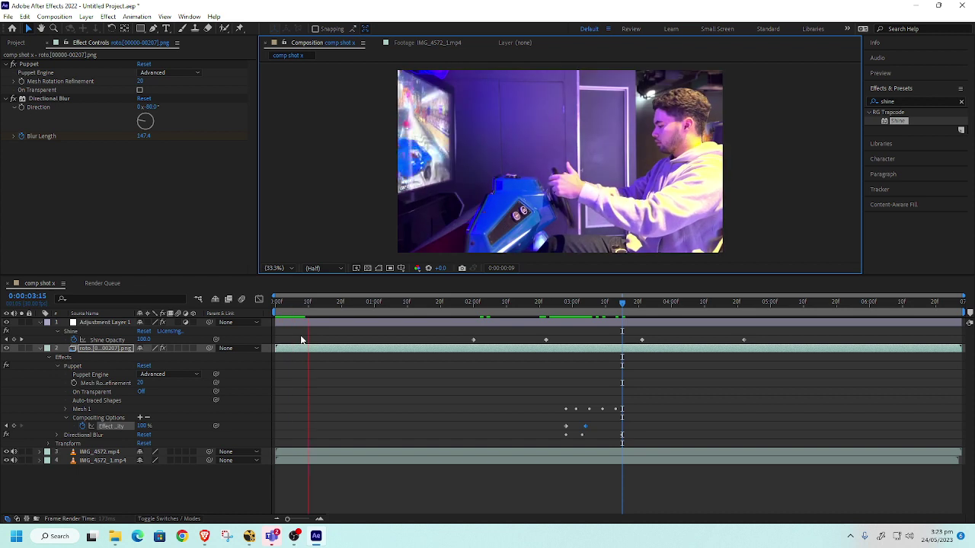